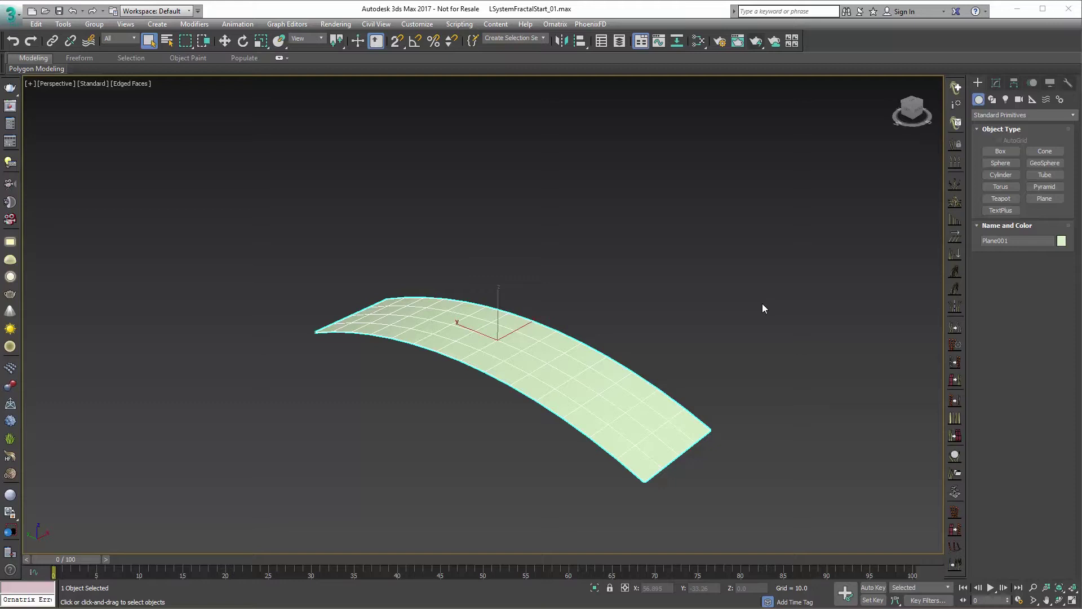
Turn off Edged Faces in the perspective viewport so the bent plane shows plain shading
click(759, 304)
click(532, 379)
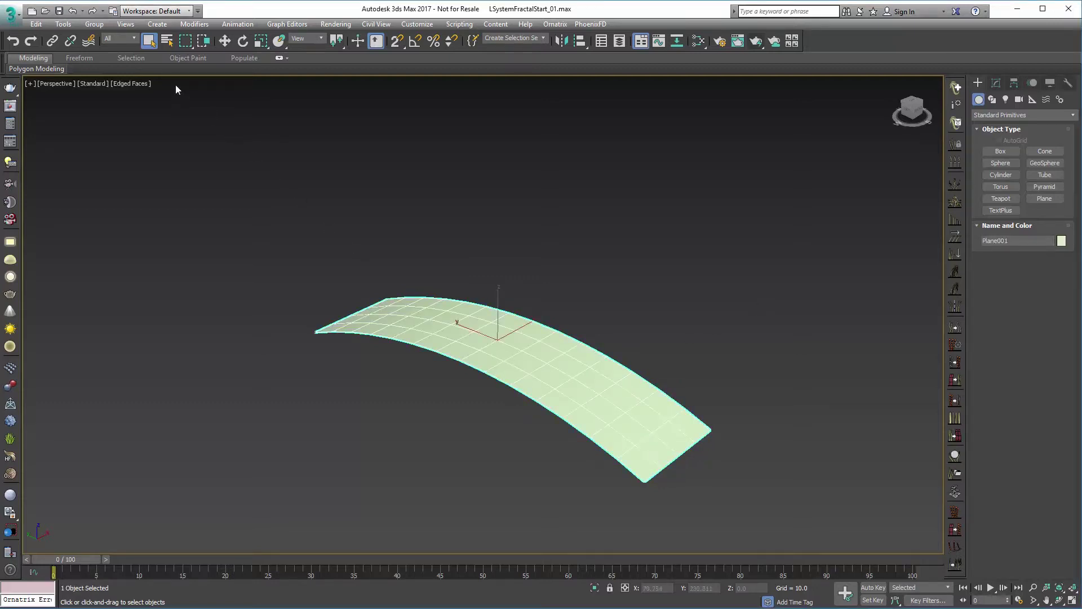
click(128, 83)
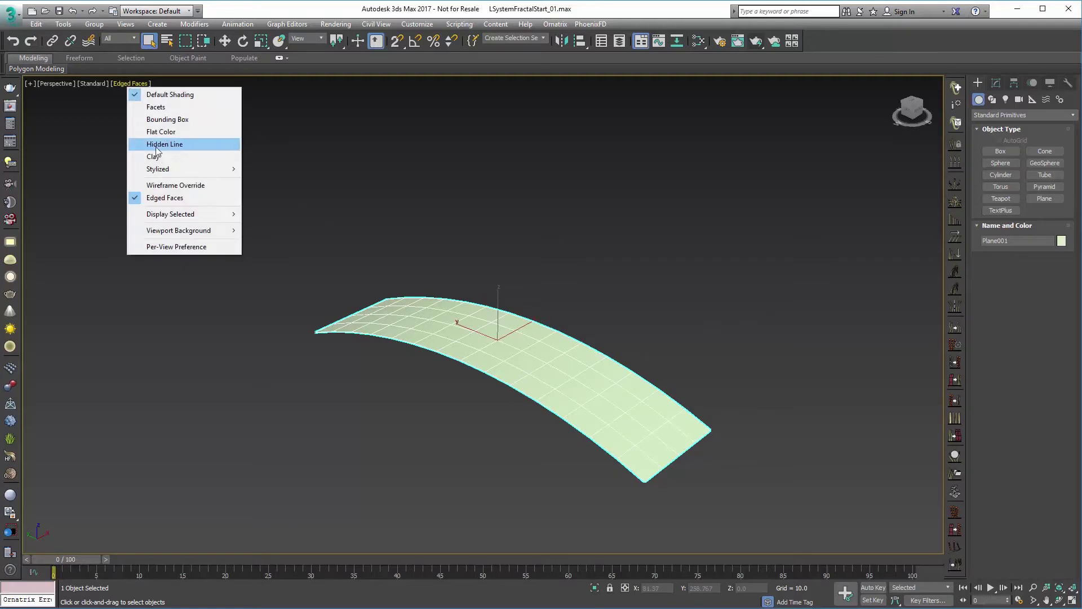
click(174, 198)
click(789, 223)
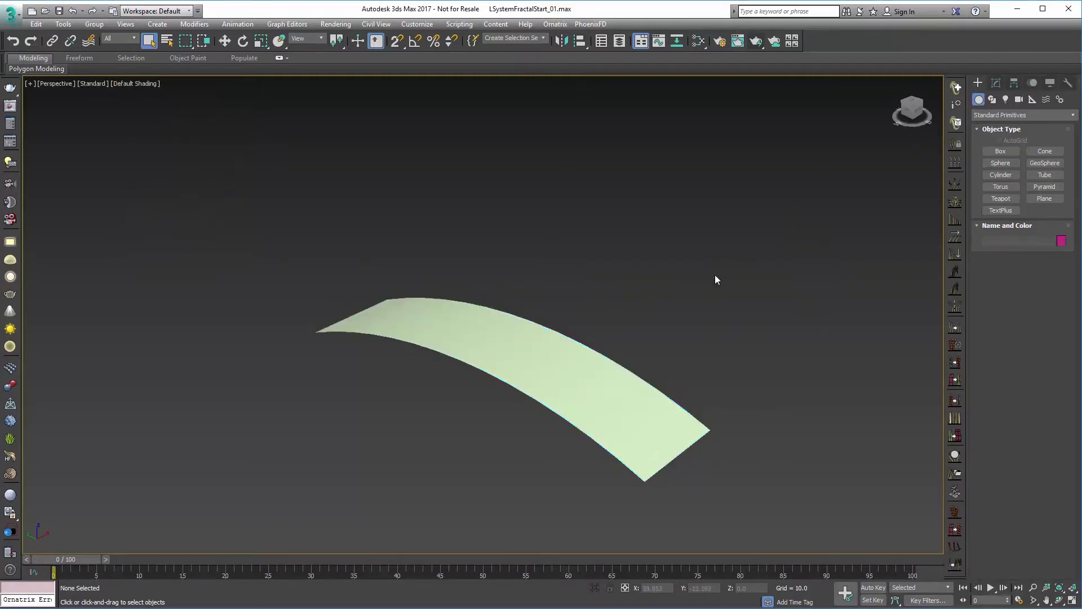
Create a Fur Ball Quick Hair groom on the selected bent plane
click(650, 382)
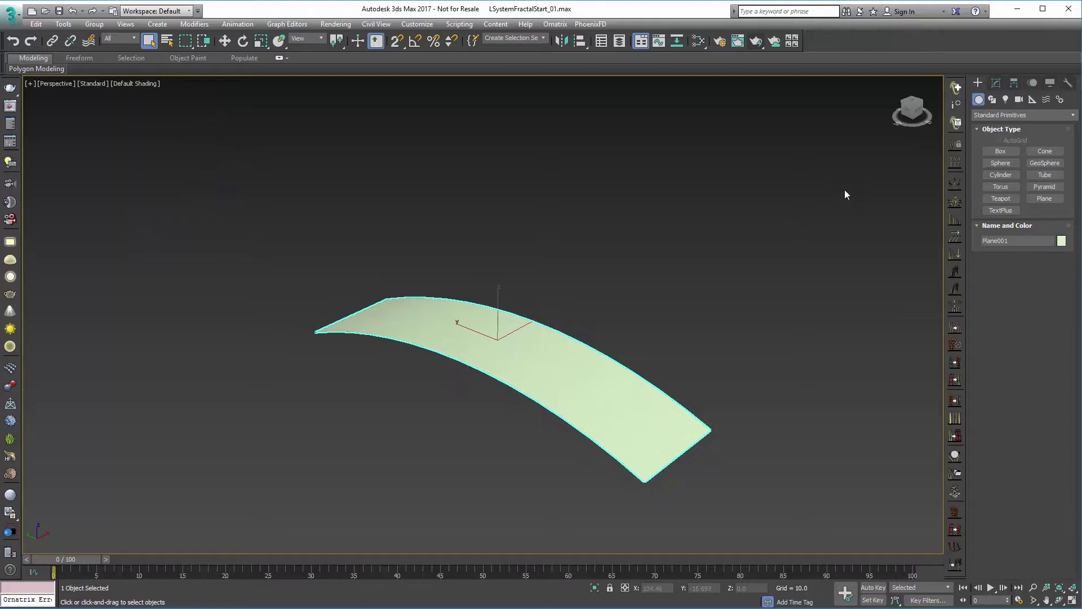
click(955, 88)
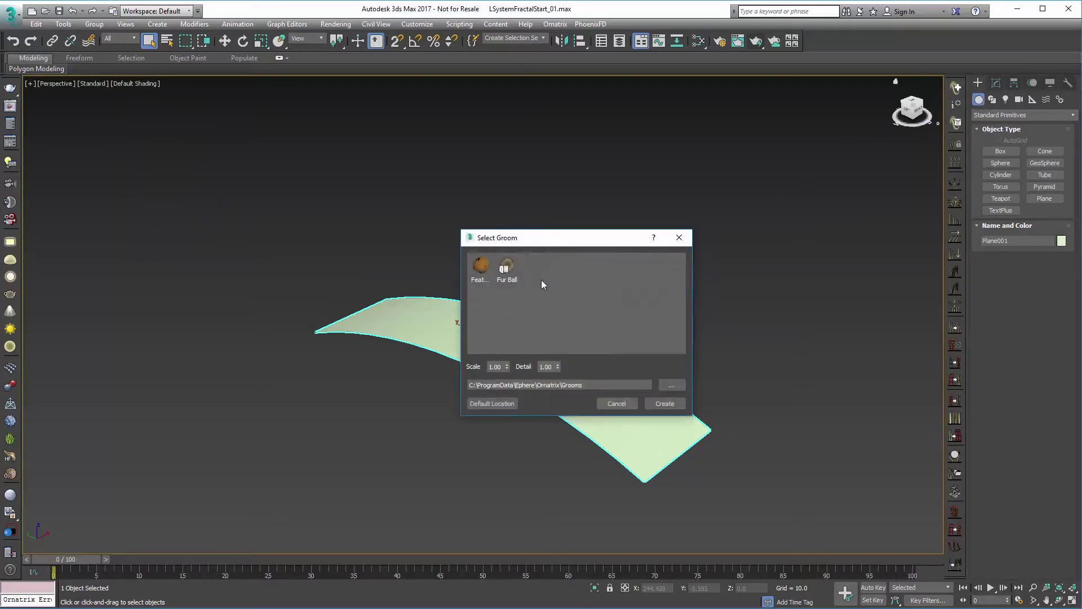
click(507, 270)
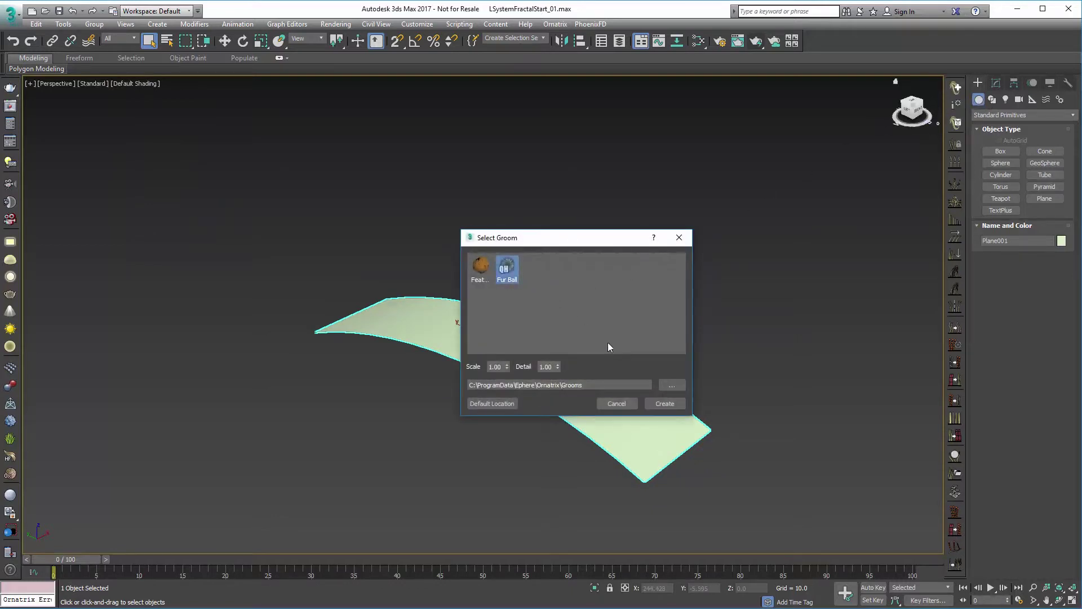
click(664, 403)
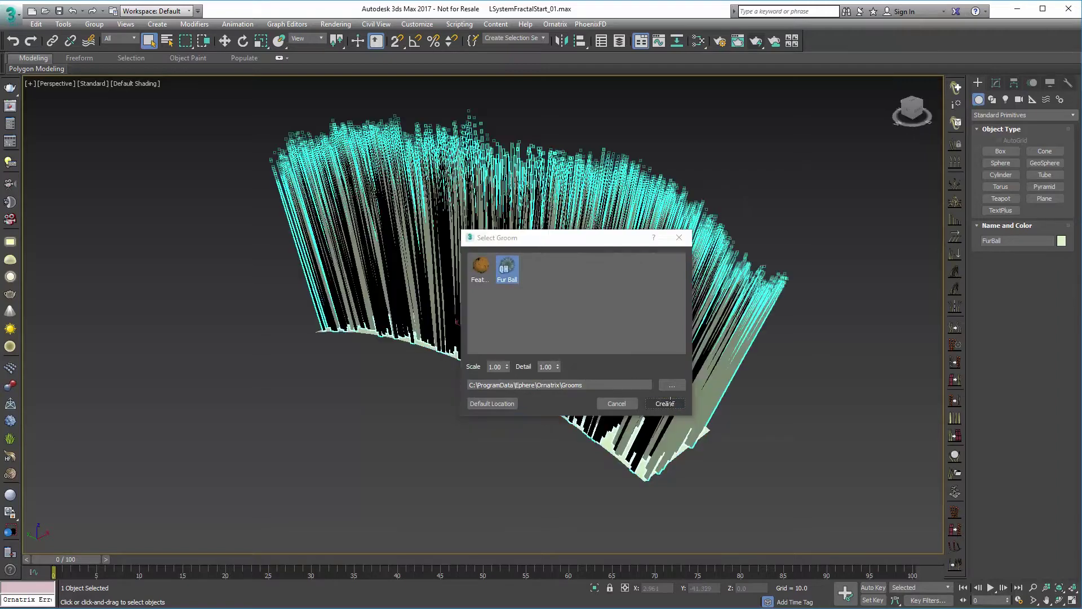
Delete the Ox Hair from Guides and Ox Edit Guides modifiers from the stack
click(995, 83)
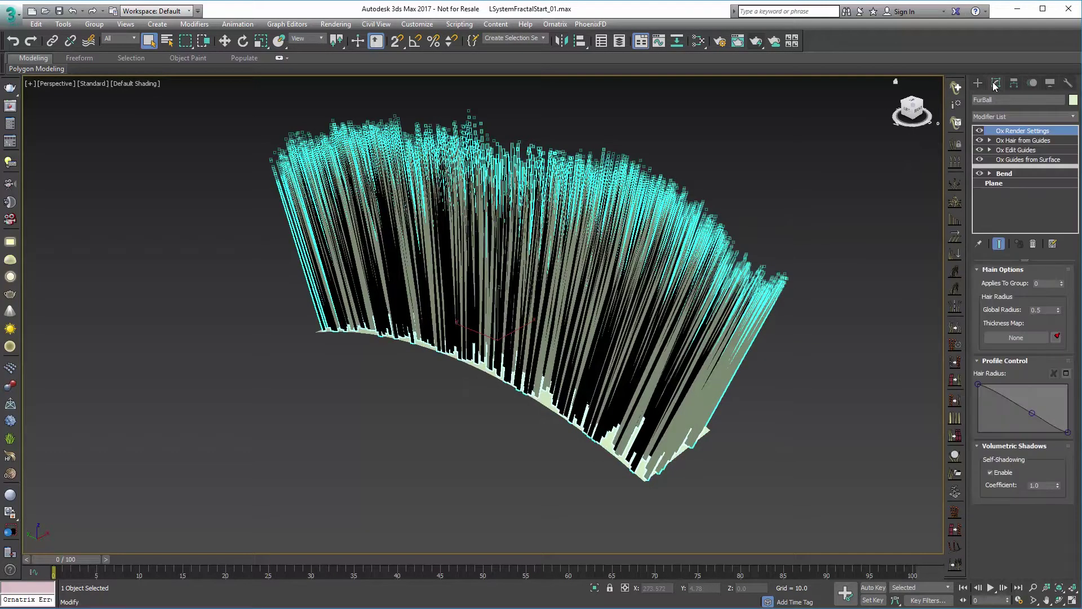
click(1018, 141)
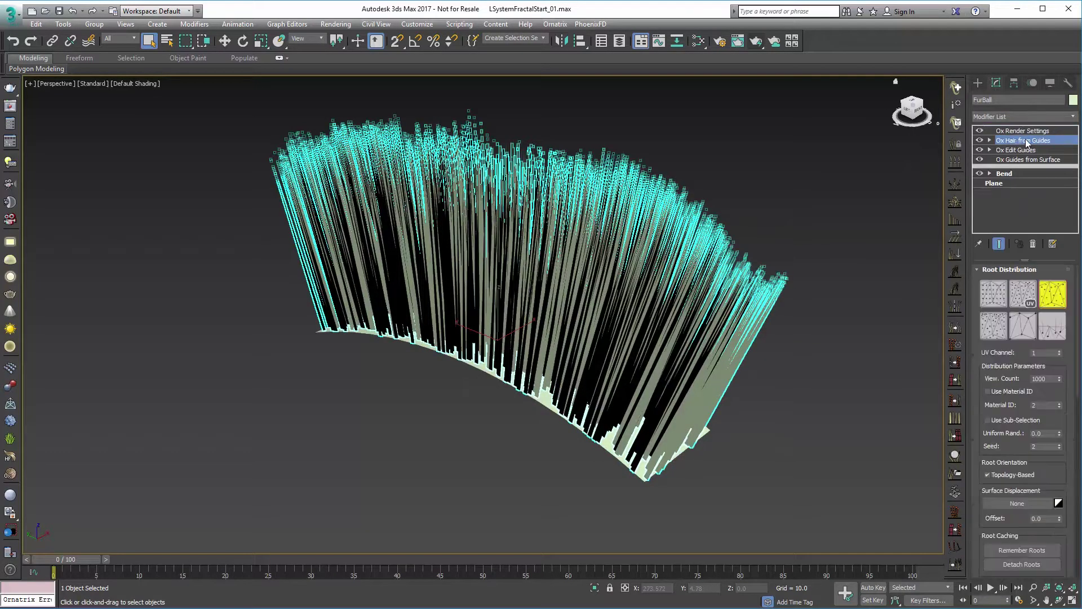
click(1032, 244)
click(1033, 244)
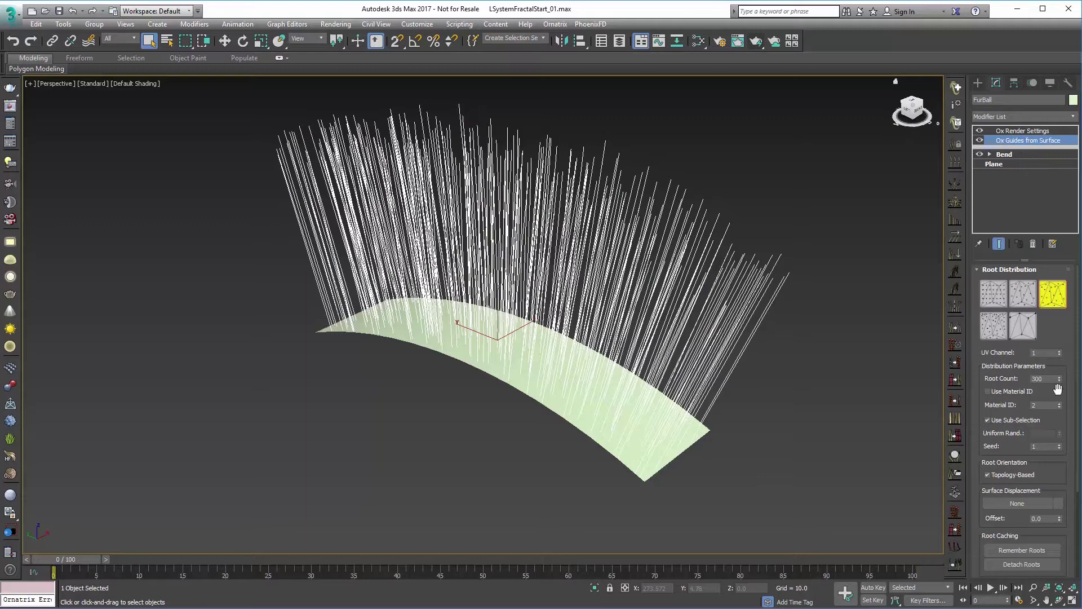
Set Guide Length to 10 and reset Root Count to a single guide
scroll(1061, 403, down, 4)
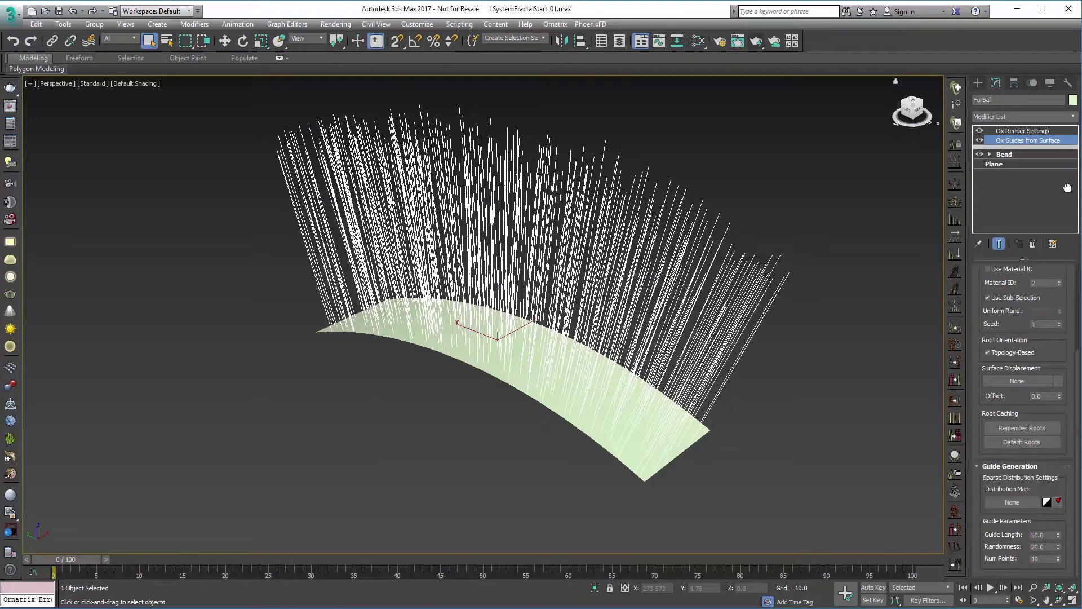
double_click(1049, 535)
text(10)
key(Tab)
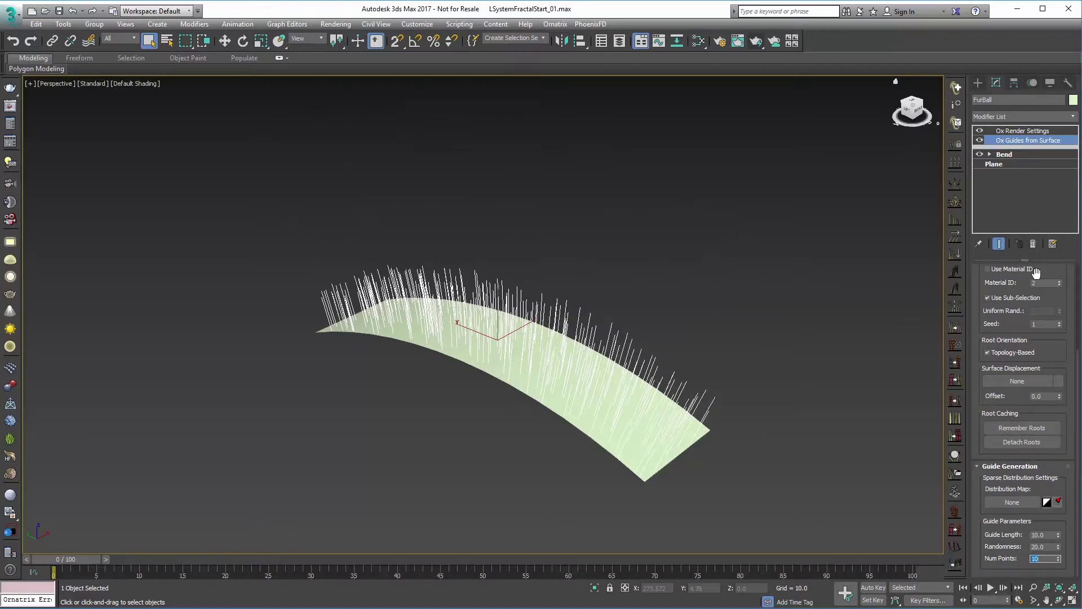
drag(1036, 270, 1035, 417)
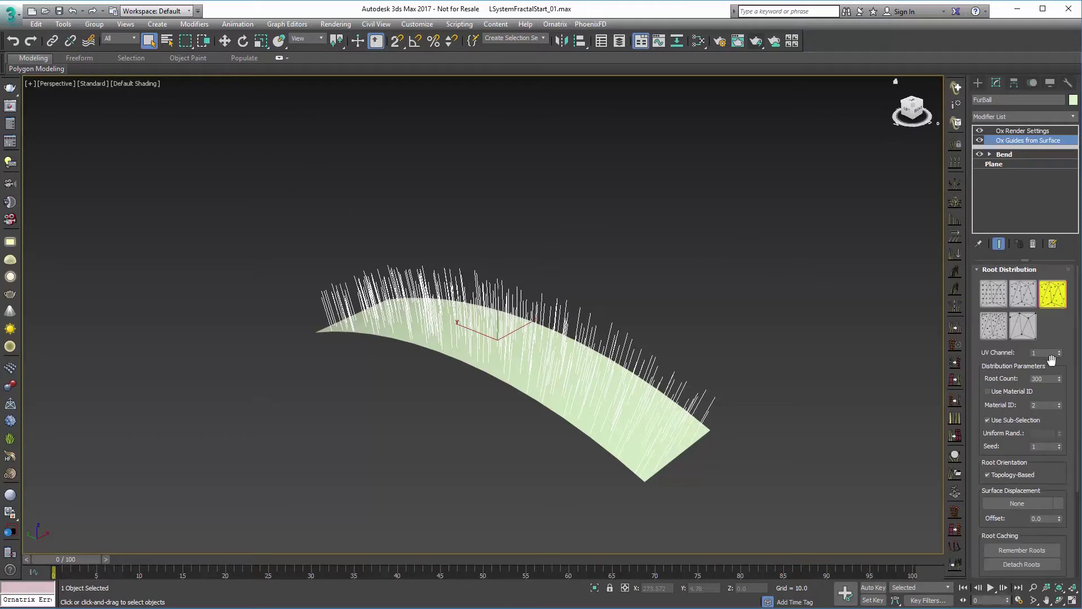
right_click(1060, 380)
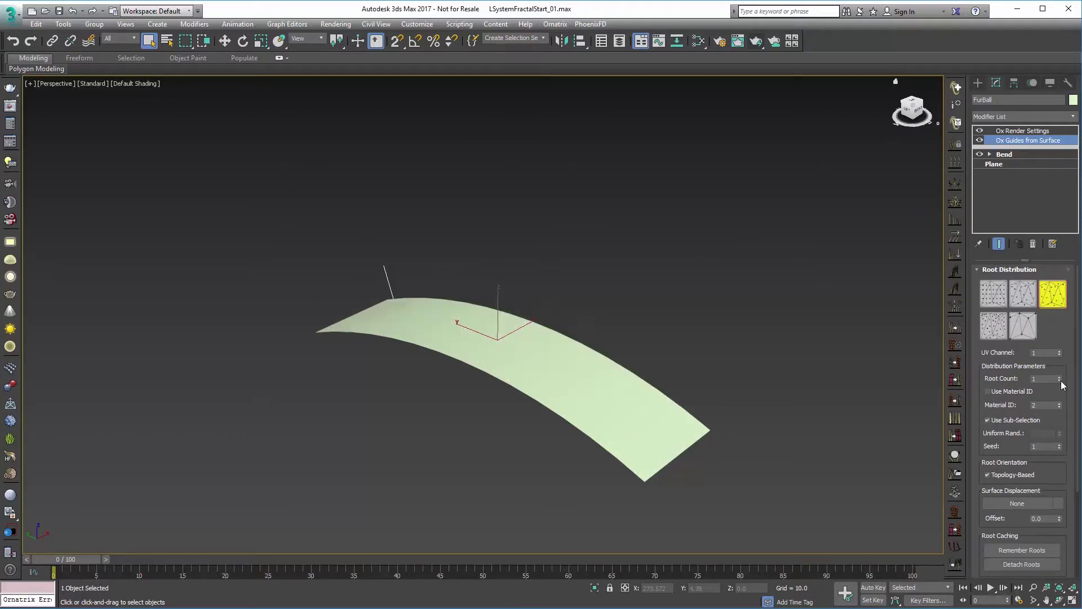
Set the surface guide's Num Points to 4
alt+middle_drag(845, 370, 702, 333)
mouse_move(466, 338)
alt+middle_down()
mouse_move(637, 409)
mouse_move(631, 387)
mouse_move(642, 387)
alt+middle_up()
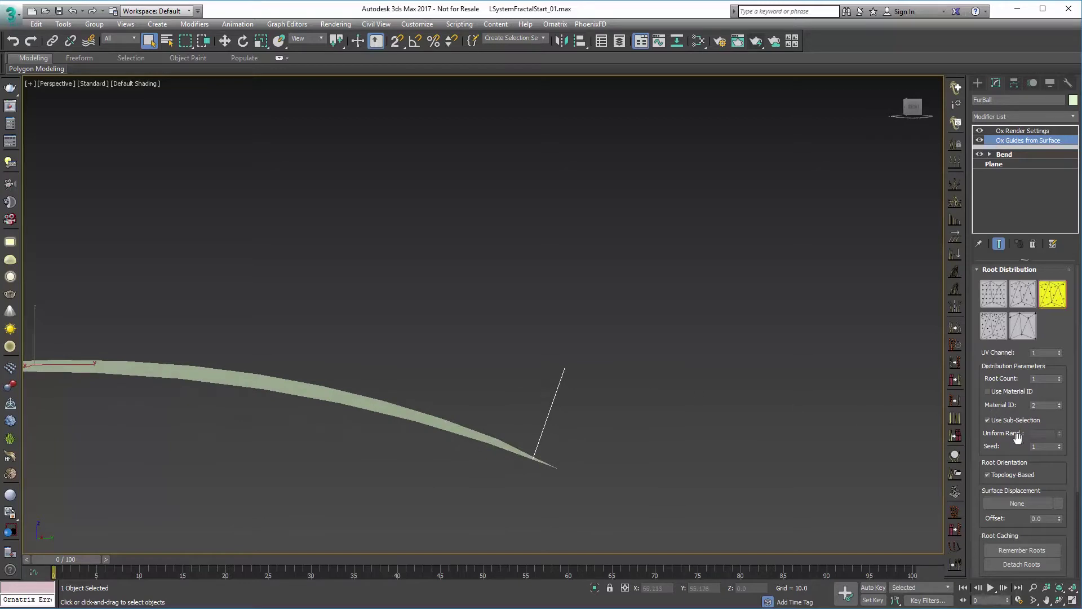
scroll(1018, 439, down, 3)
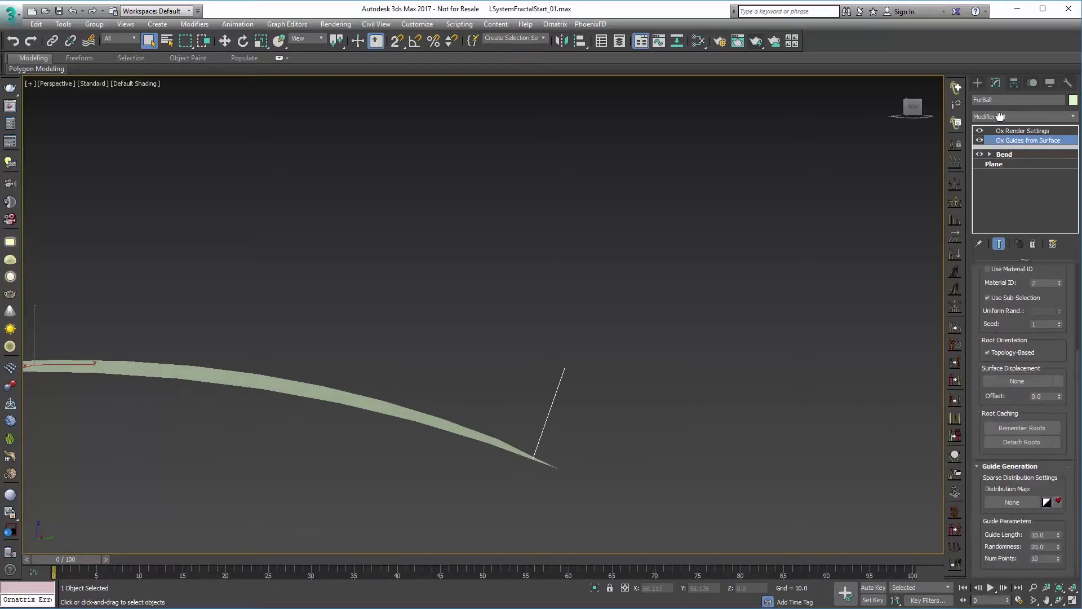
double_click(1043, 558)
text(4)
key(shift+Tab)
Add an Ox Strand Propagation modifier to the FurBall stack and inspect the branching strands
click(1019, 115)
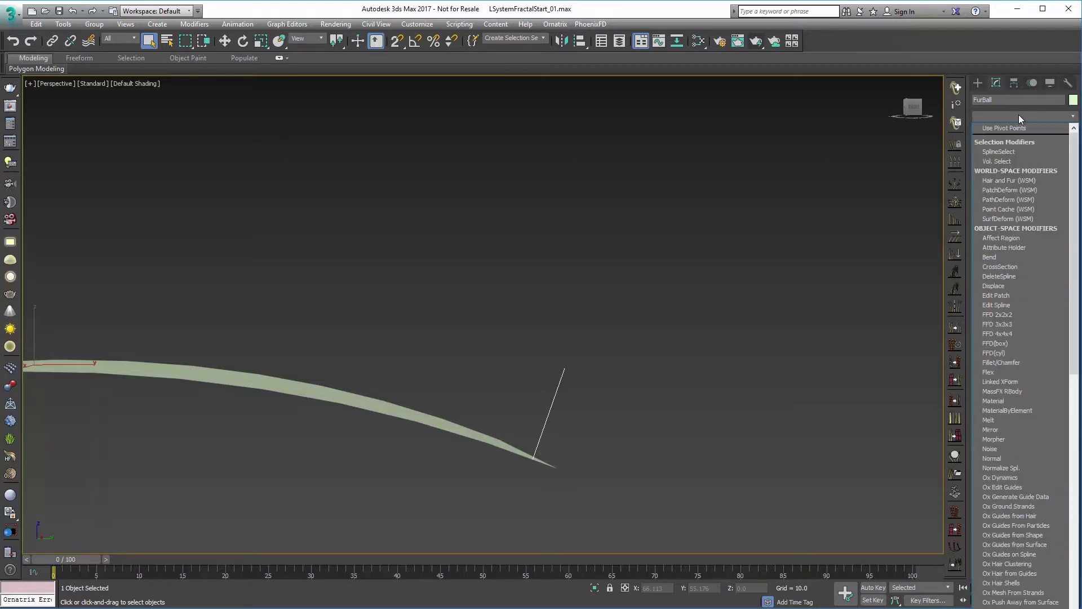
text(ox)
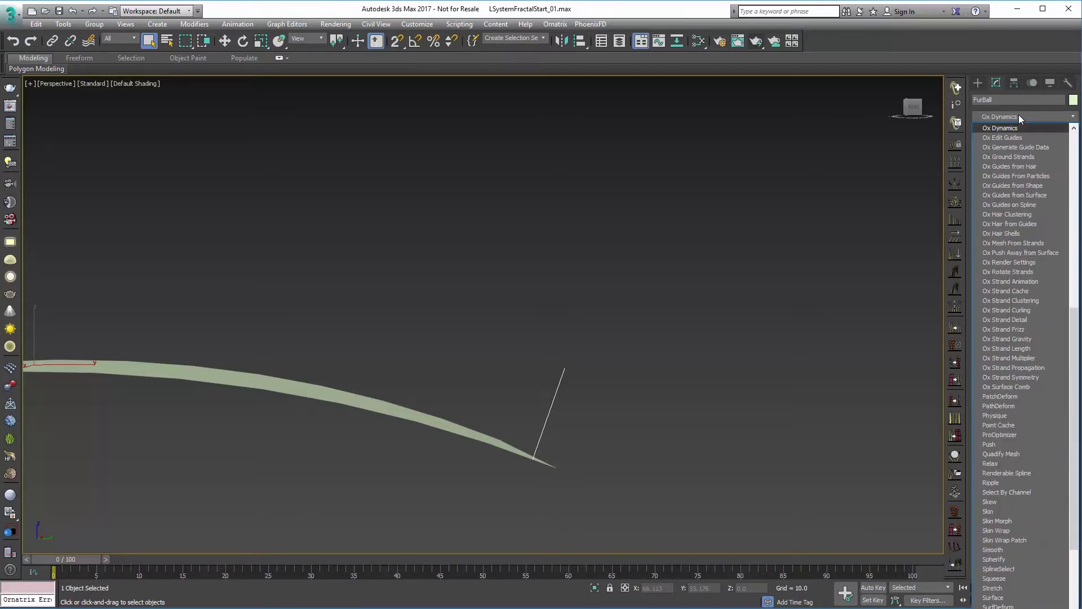
click(1027, 367)
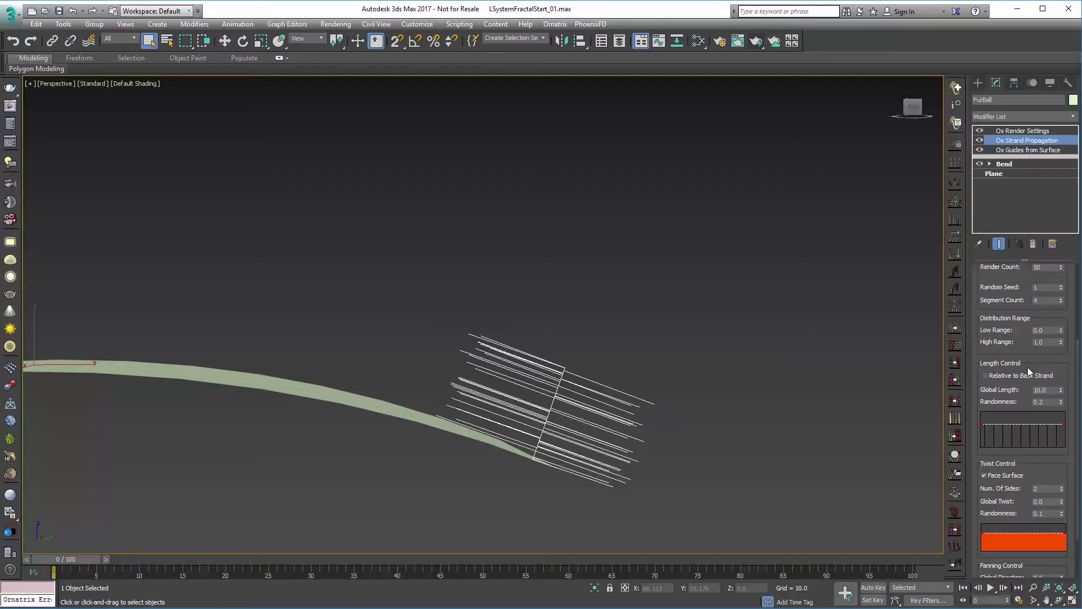
alt+middle_drag(616, 484, 611, 485)
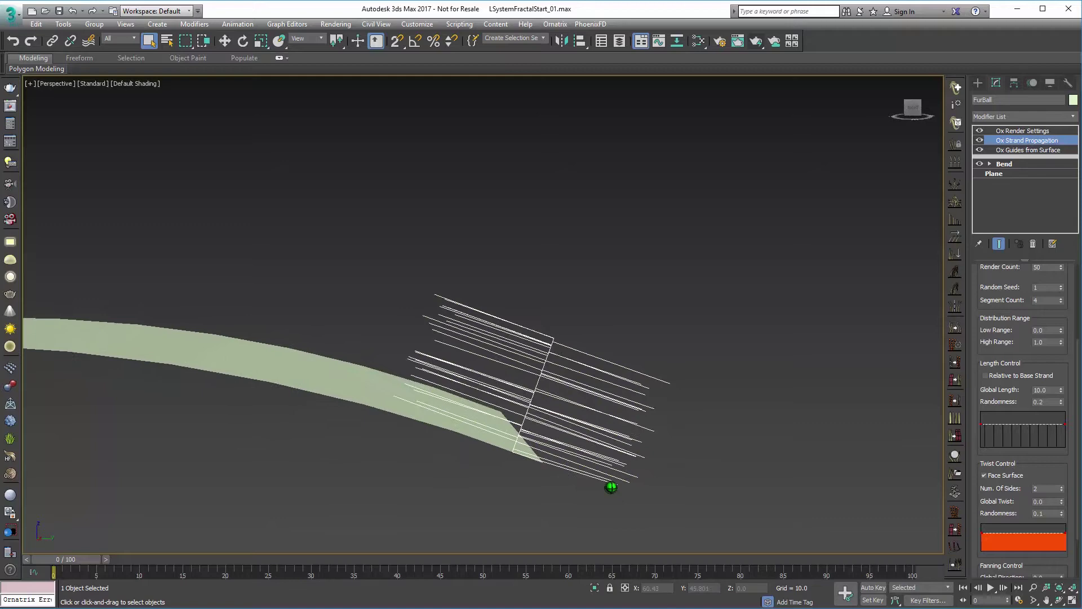
alt+middle_drag(691, 459, 668, 488)
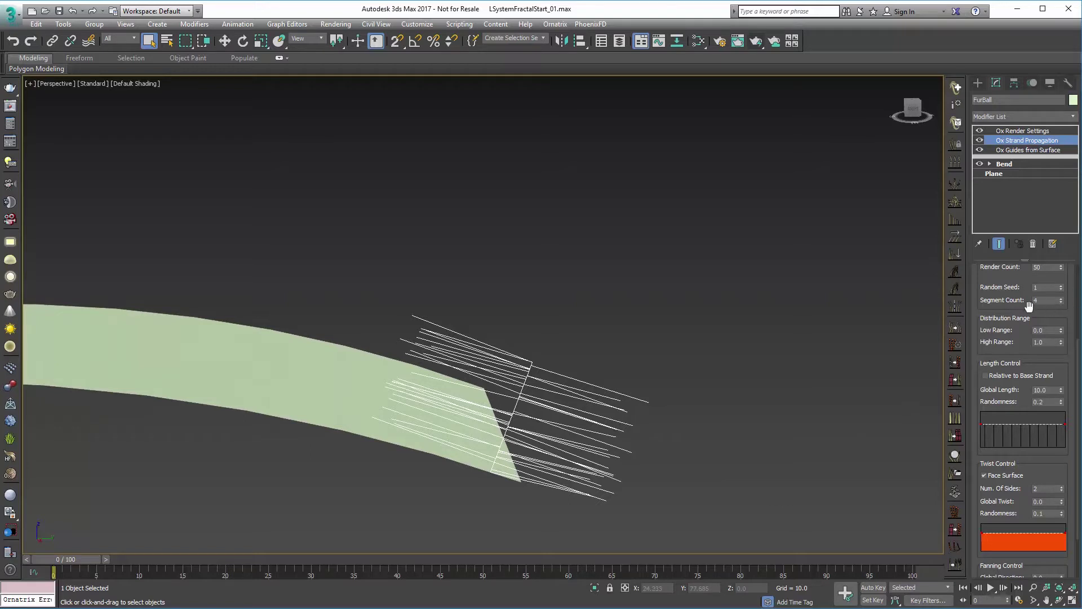
scroll(1017, 498, up, 5)
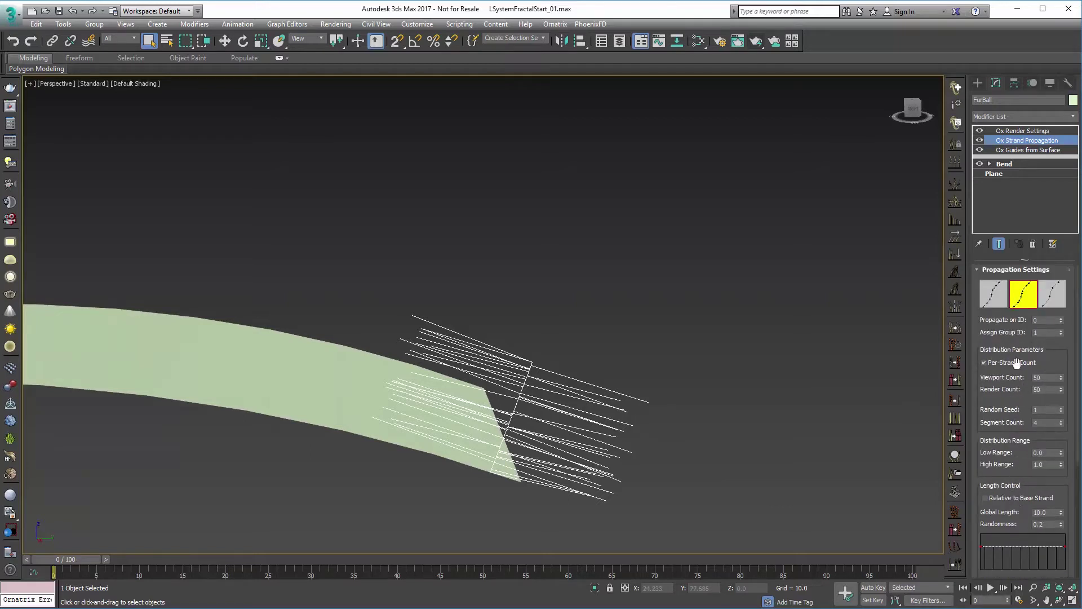
Choose the first branch distribution style and set Viewport and Render Count to 4
click(1022, 293)
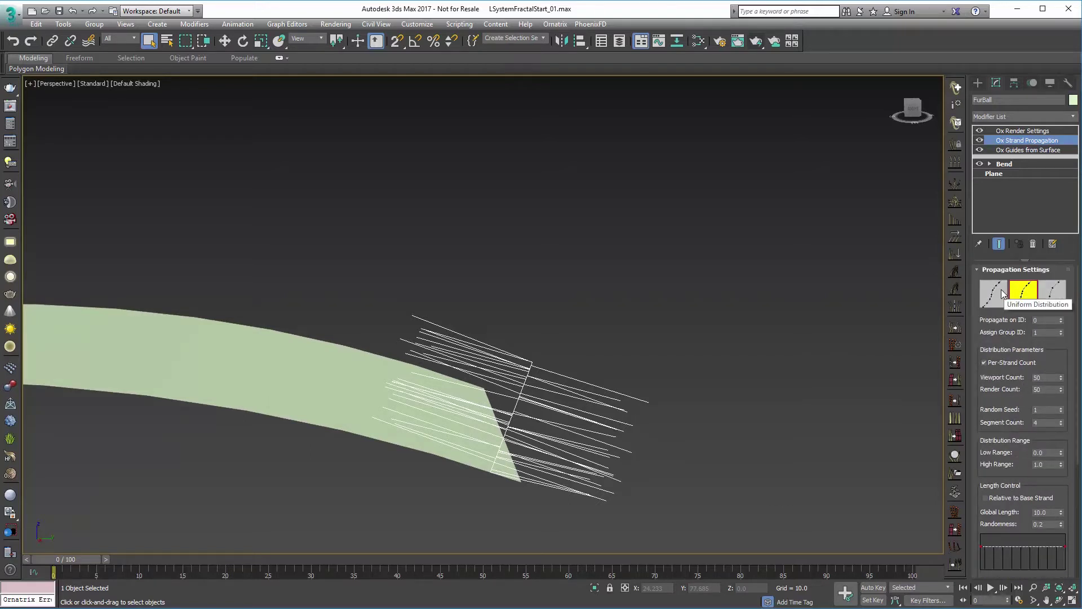
click(999, 292)
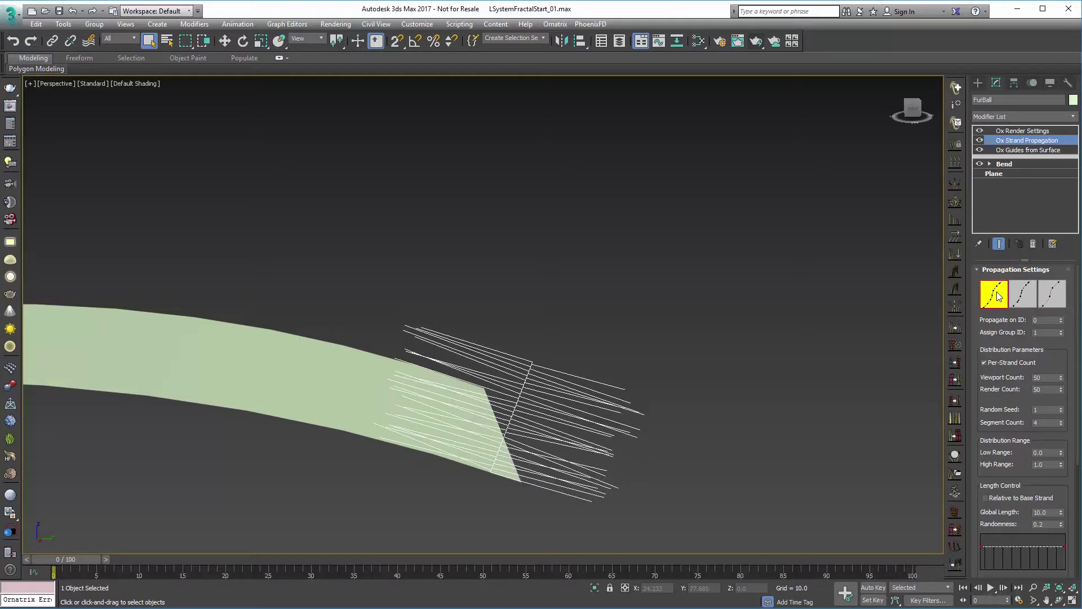
scroll(1009, 375, down, 1)
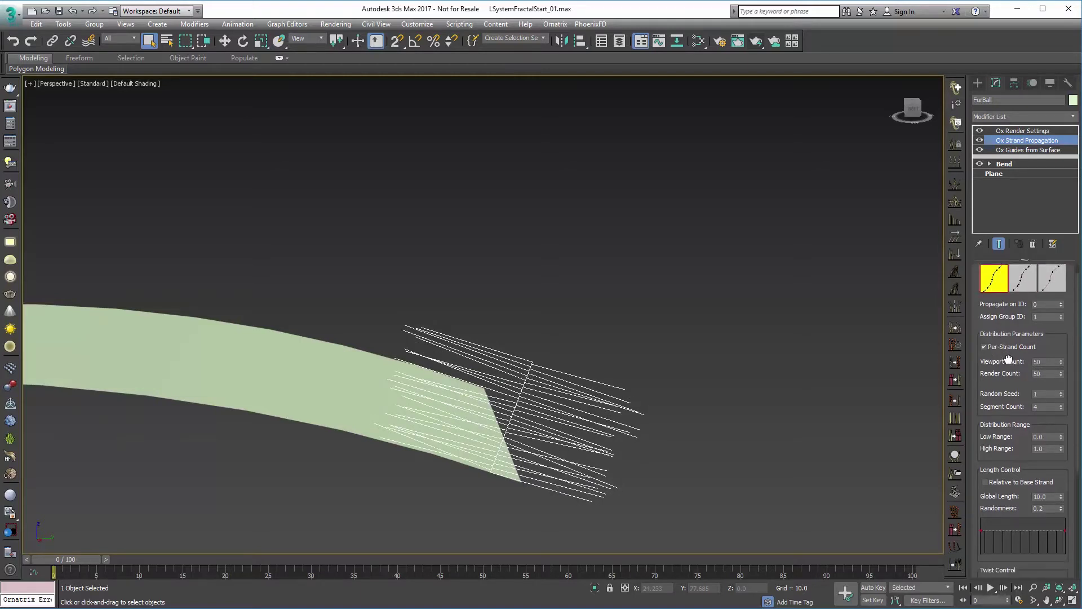
double_click(1038, 359)
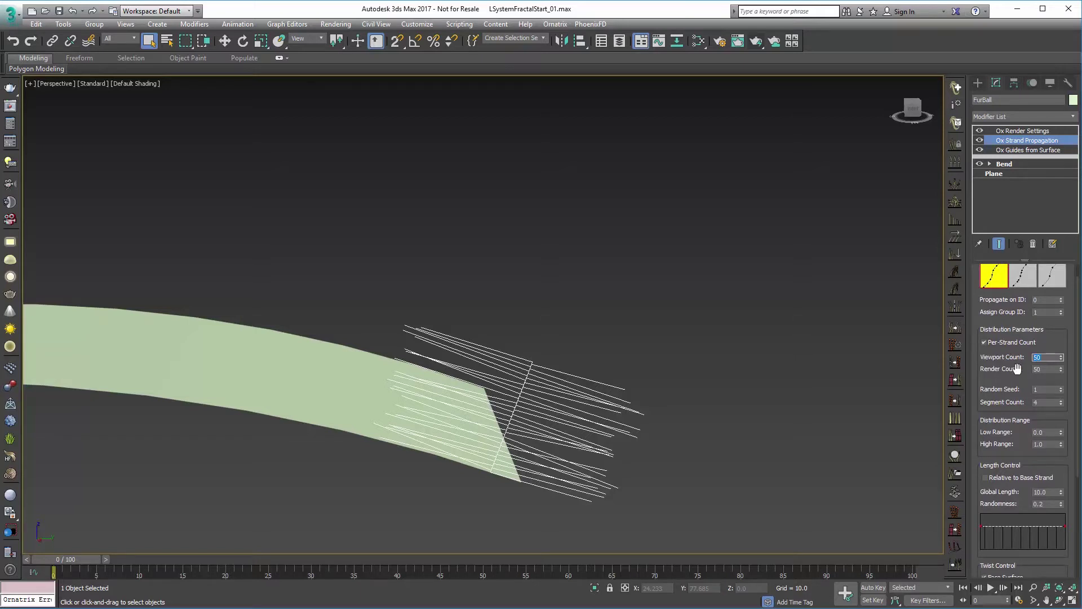
text(4)
key(Tab)
text(4)
key(Tab)
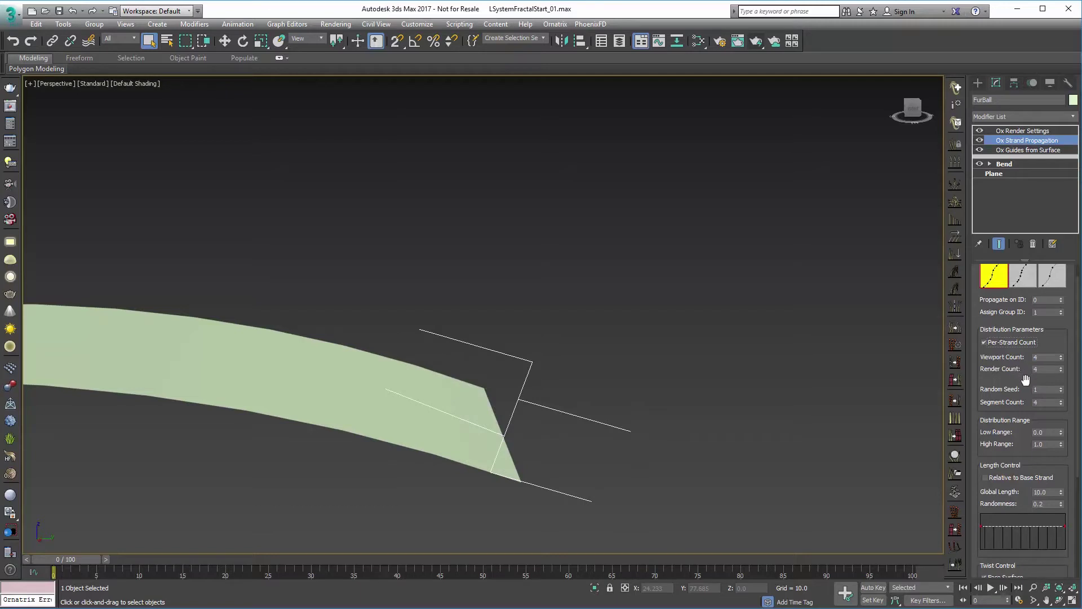
Set propagation Low Range and High Range both to 0.7
scroll(1013, 403, down, 2)
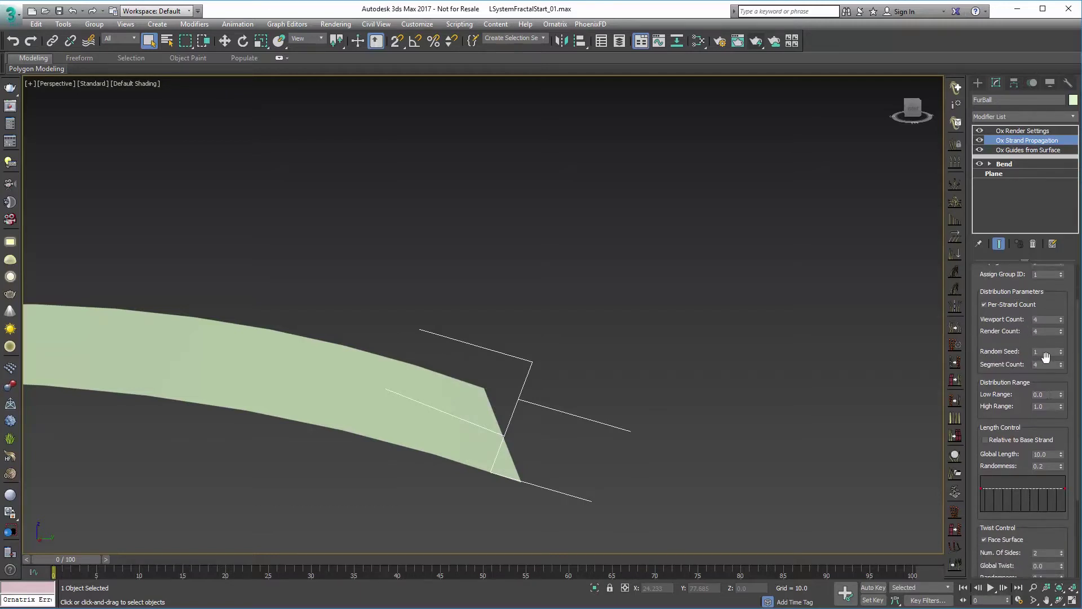
double_click(1046, 364)
scroll(1019, 365, down, 1)
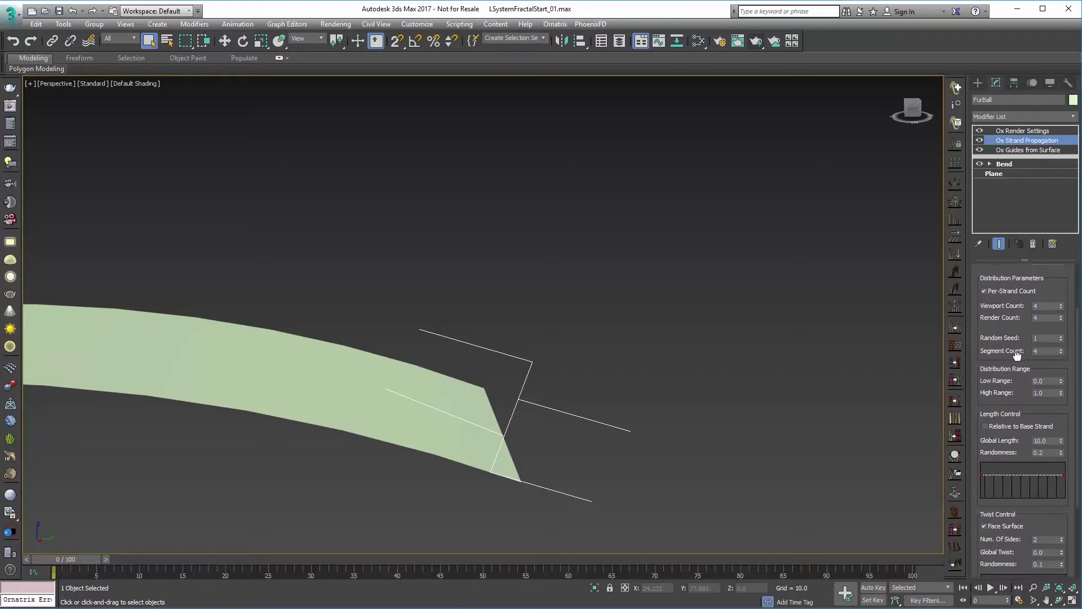
double_click(1051, 382)
mouse_move(1061, 385)
mouse_down()
mouse_move(1071, 347)
mouse_move(1068, 401)
mouse_up()
click(1049, 380)
text(7)
key(Tab)
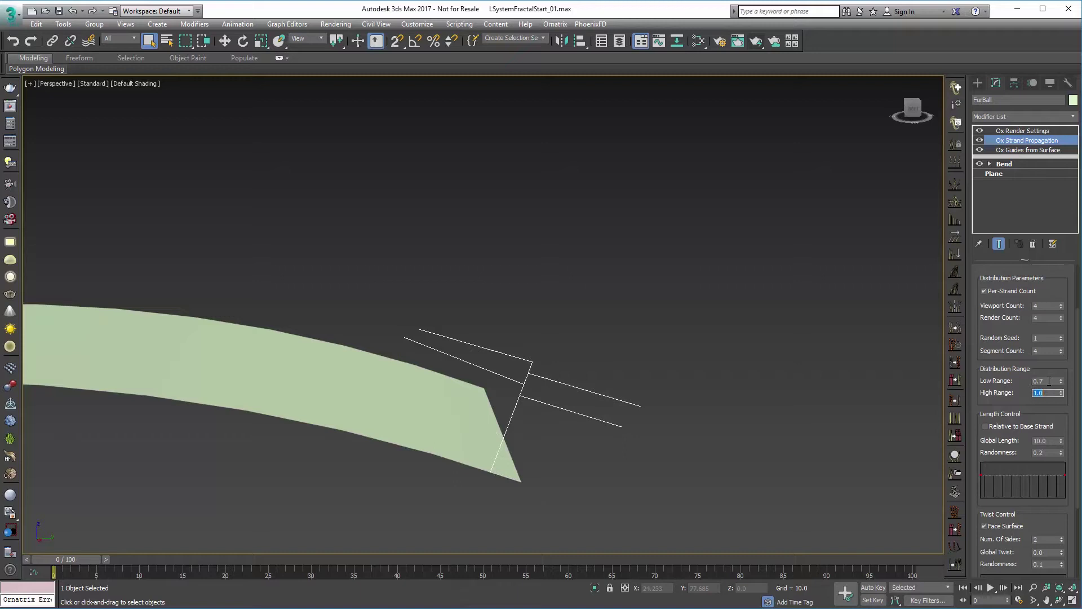
key(BackSpace)
text(0.7)
key(Return)
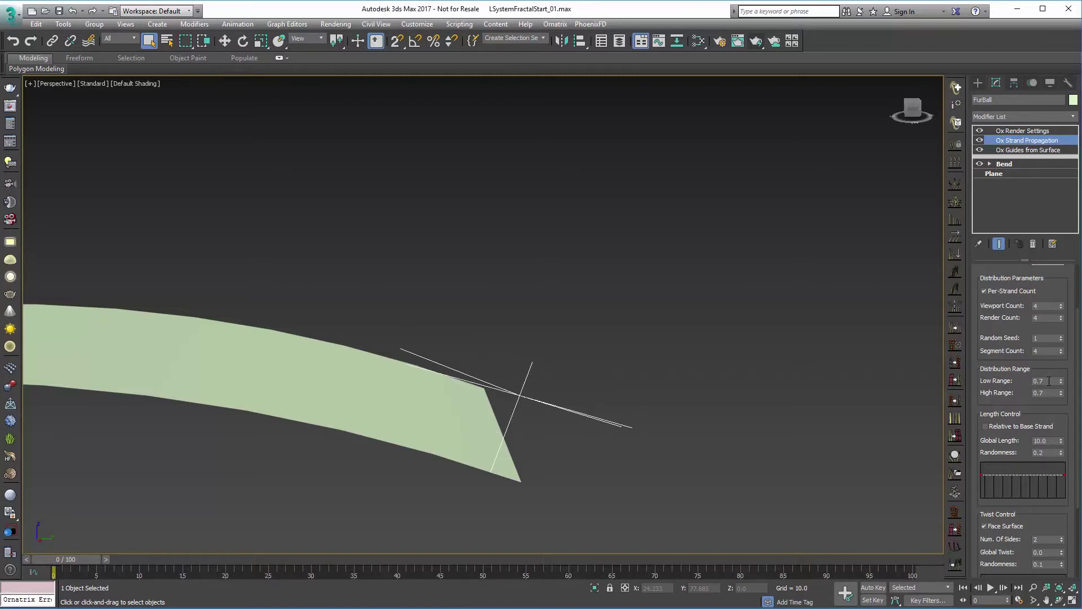
mouse_move(576, 371)
alt+middle_down()
mouse_move(583, 403)
mouse_move(608, 396)
mouse_move(574, 387)
mouse_move(578, 374)
alt+middle_up()
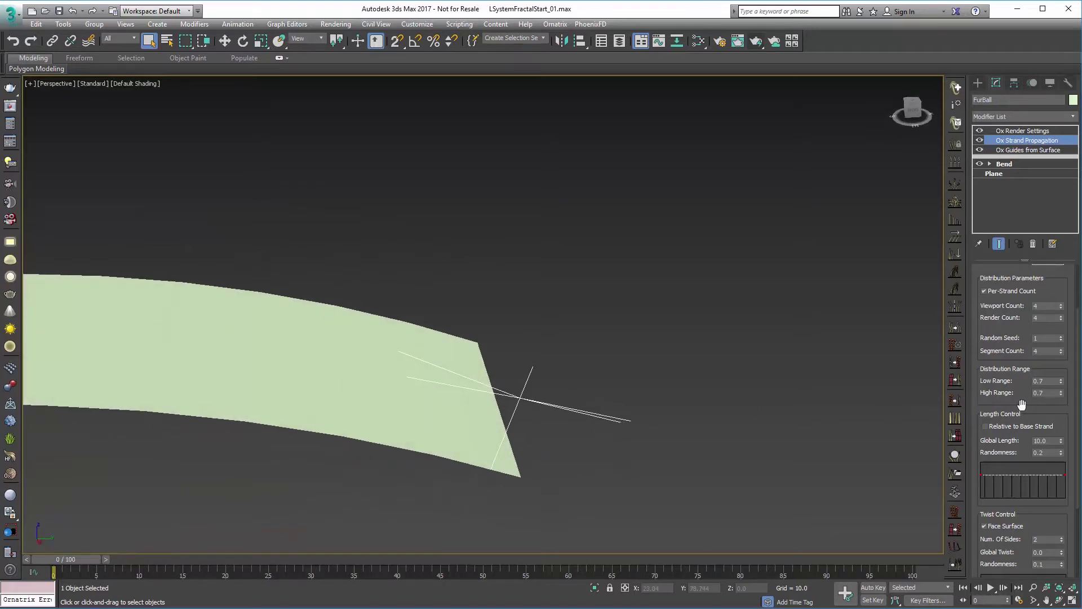
drag(1023, 405, 1021, 361)
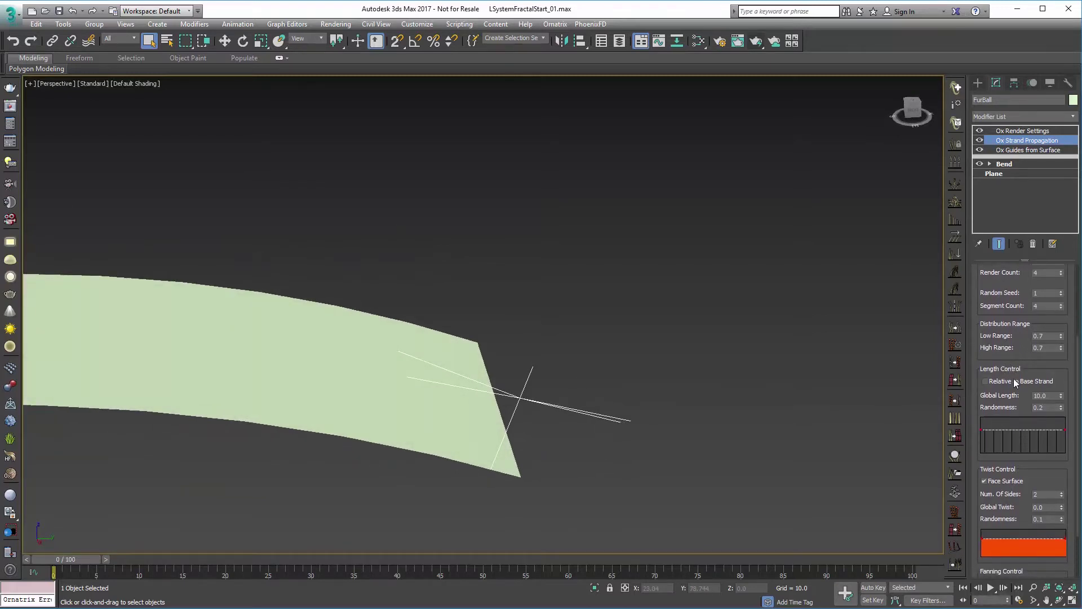
Raise Twist Num. Of Sides from 2 to 4 and set twist Randomness to 0.0
scroll(1023, 429, down, 2)
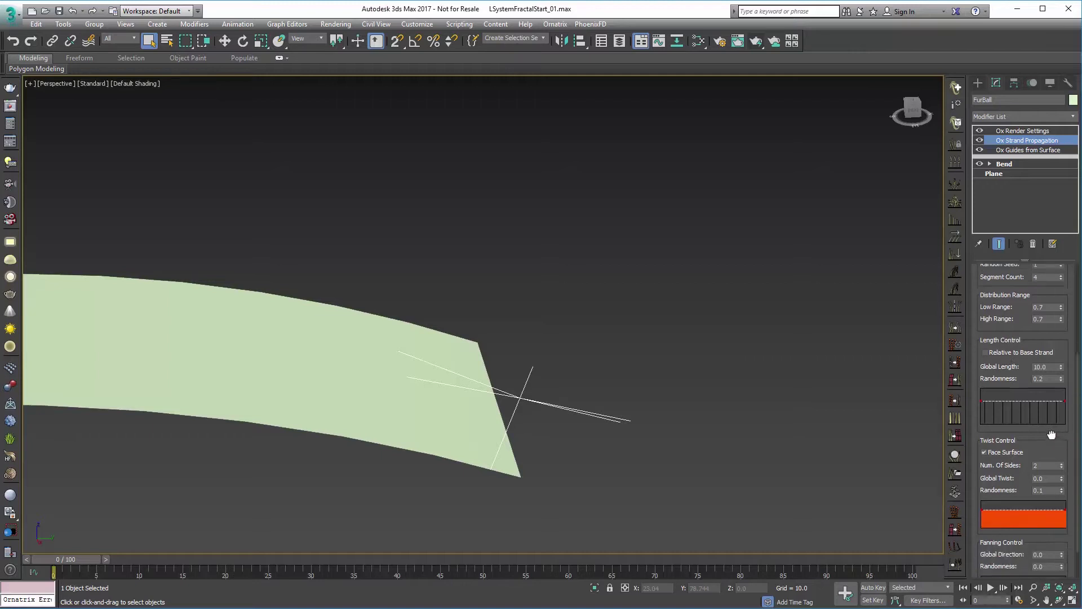
alt+middle_drag(720, 406, 733, 437)
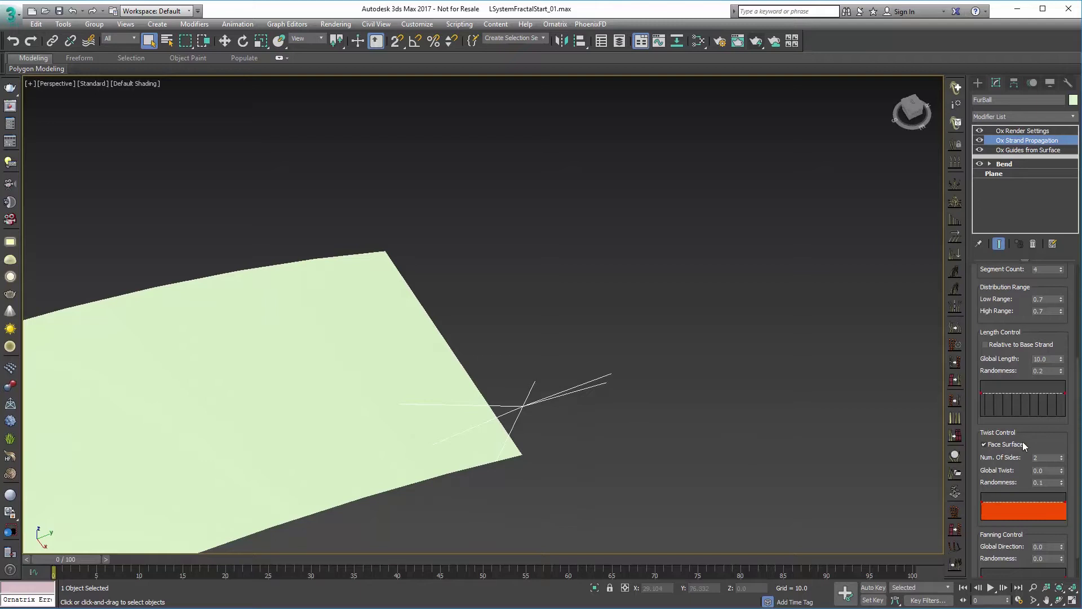
click(1062, 456)
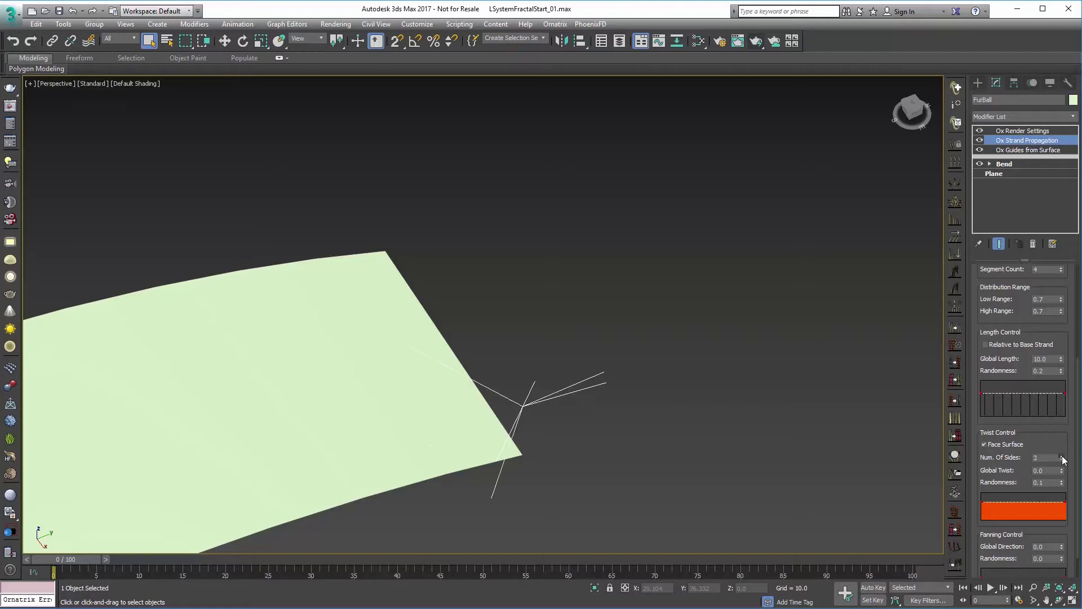
click(1062, 457)
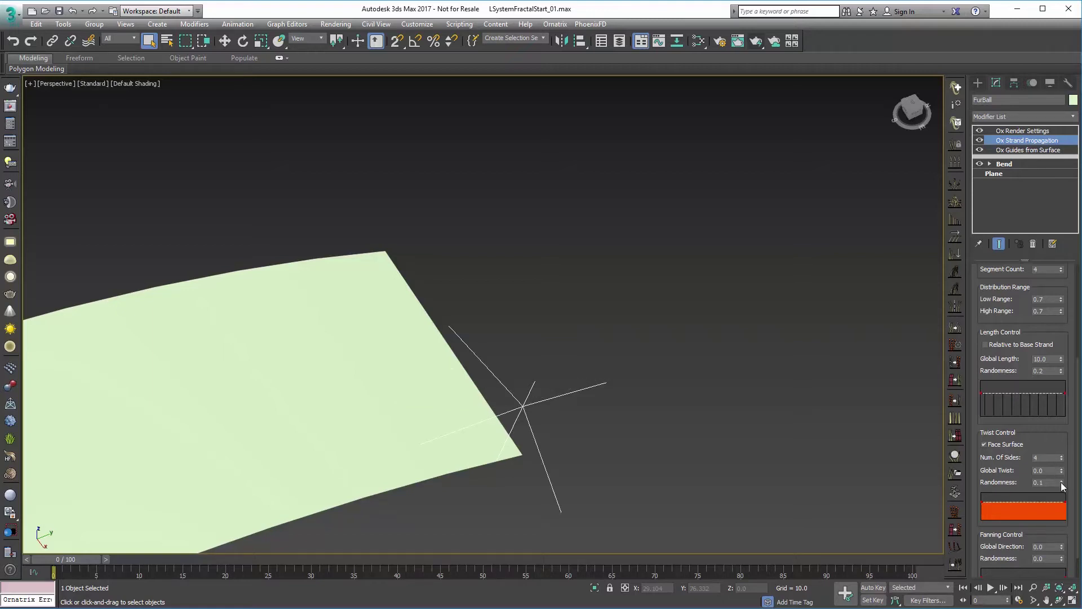
click(1062, 484)
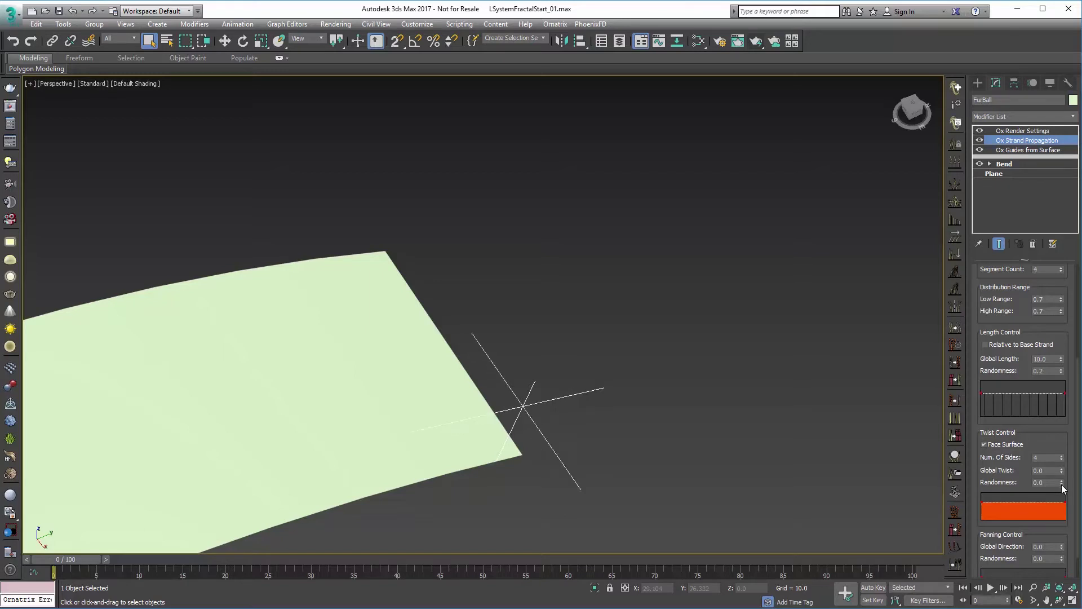
alt+middle_drag(645, 419, 641, 396)
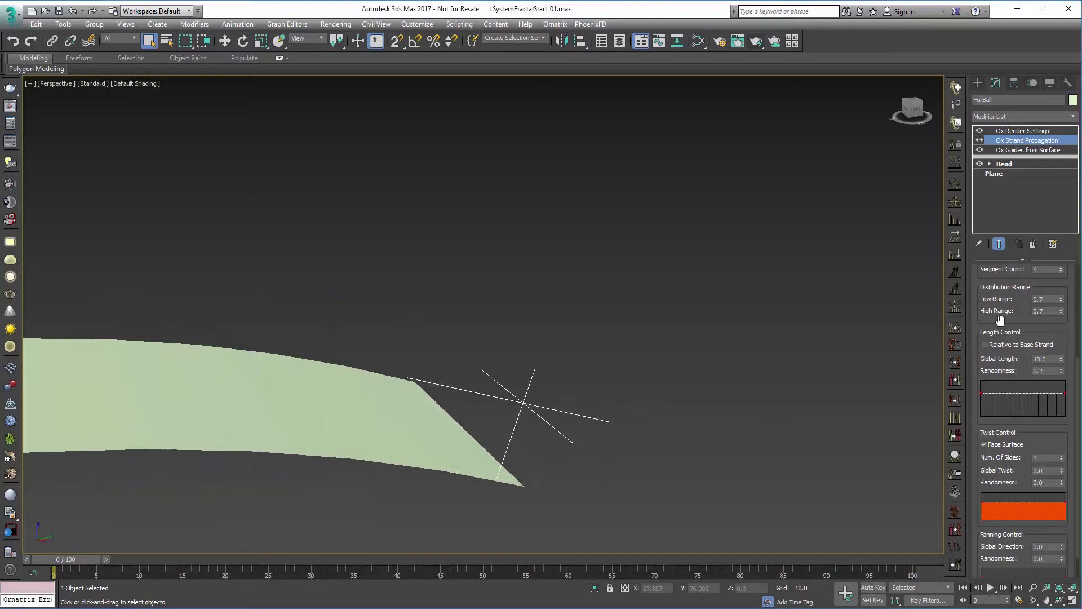
scroll(999, 326, up, 1)
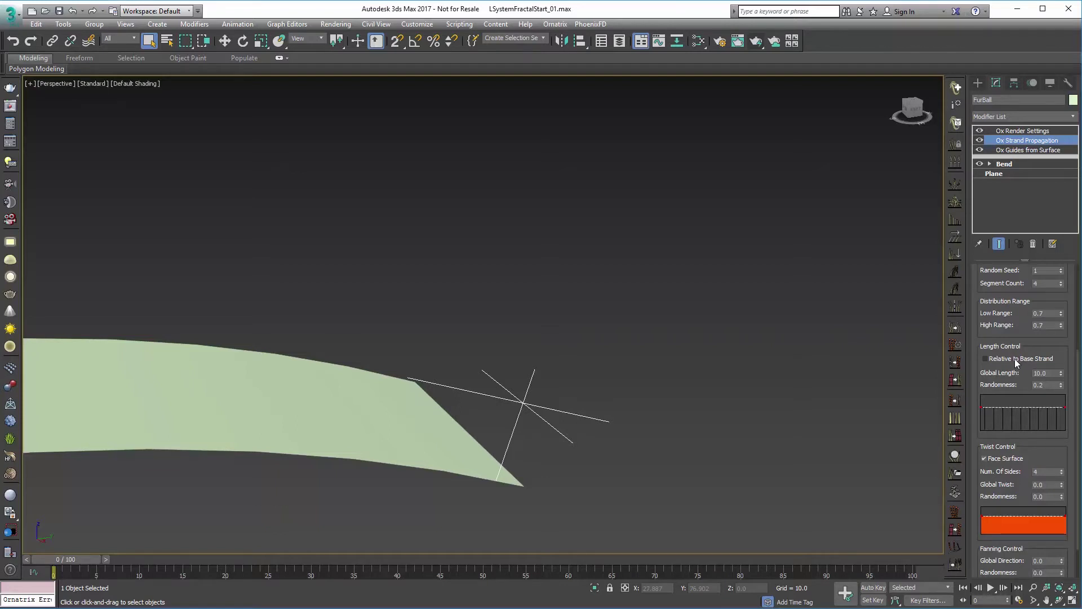
Check Relative to Base Strand and set Global Length to 0.6
click(1014, 359)
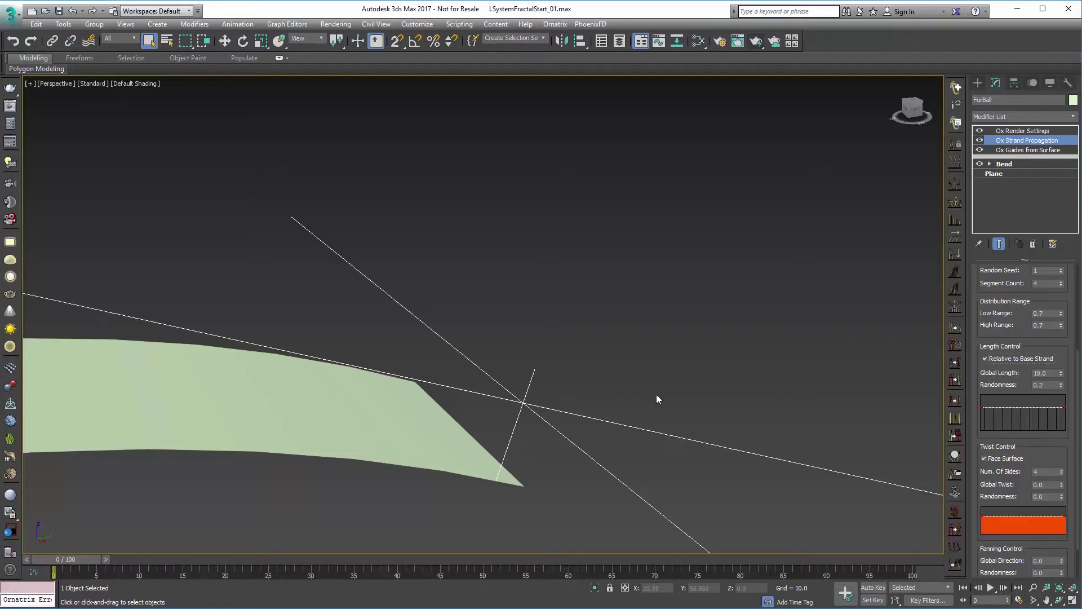
double_click(1051, 373)
key(BackSpace)
text(.6)
key(Tab)
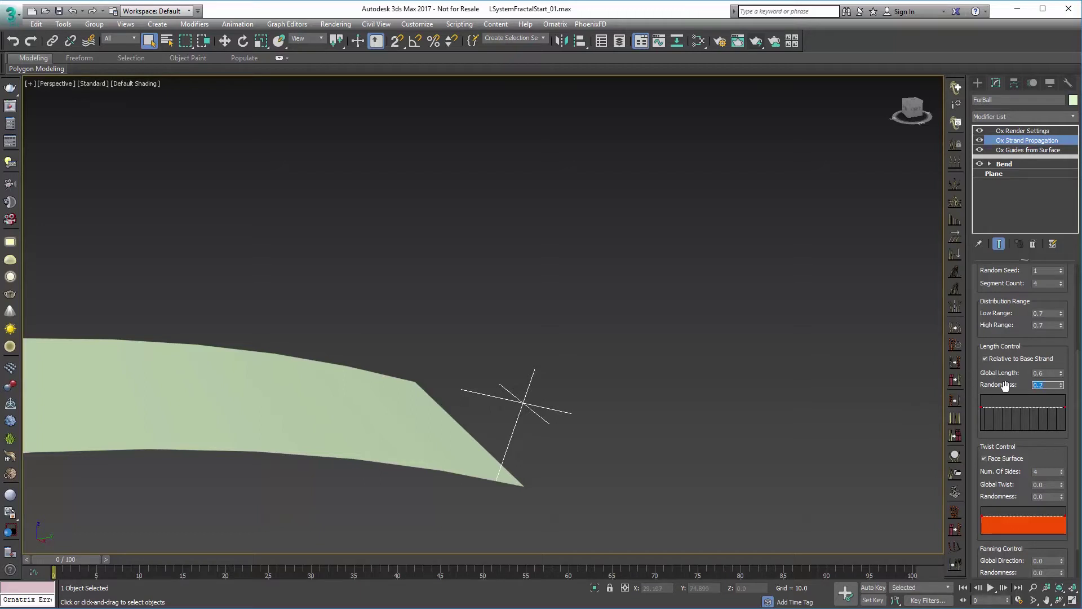
Tilt the branch fan upward by lowering Fanning Global Direction to -0.4
scroll(1005, 386, down, 2)
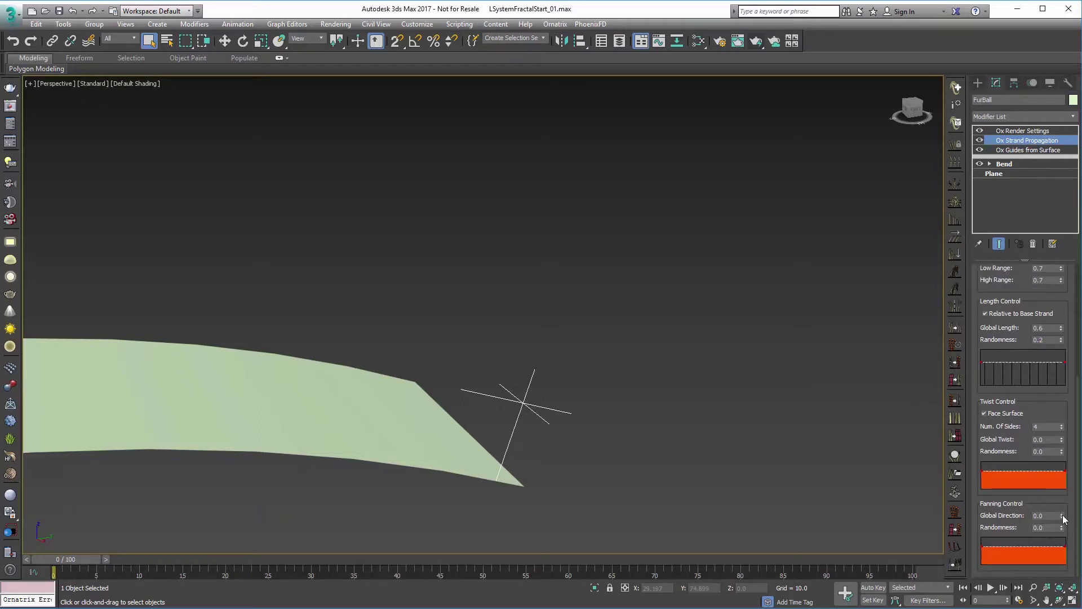
mouse_move(1062, 519)
mouse_down()
mouse_move(1079, 559)
mouse_move(1073, 468)
mouse_move(1078, 510)
mouse_move(1064, 524)
mouse_up()
alt+middle_drag(623, 460, 632, 418)
scroll(999, 442, up, 5)
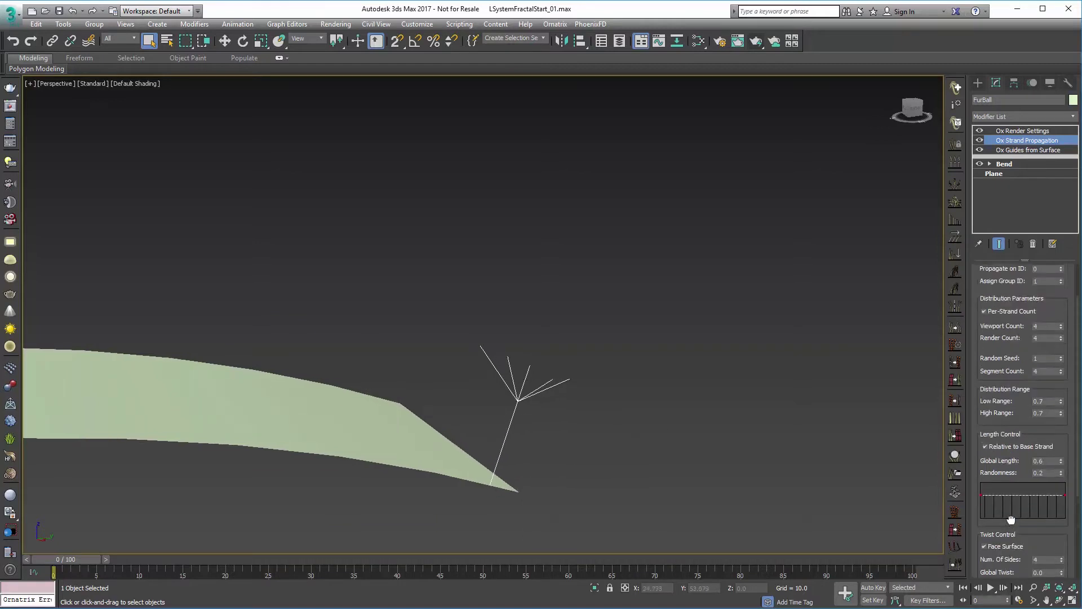
scroll(996, 341, up, 2)
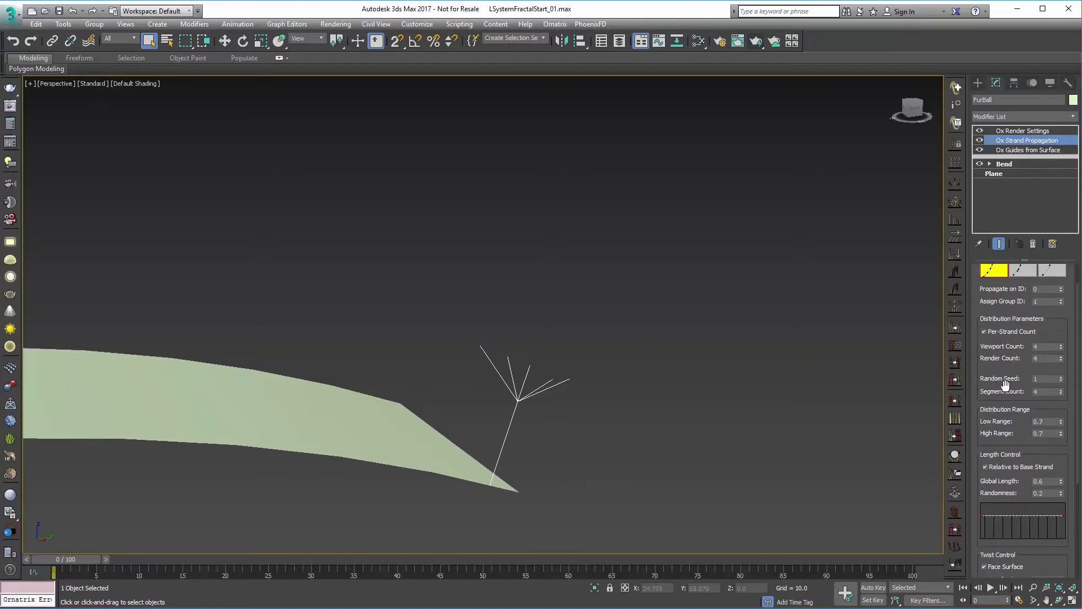
scroll(1001, 350, up, 3)
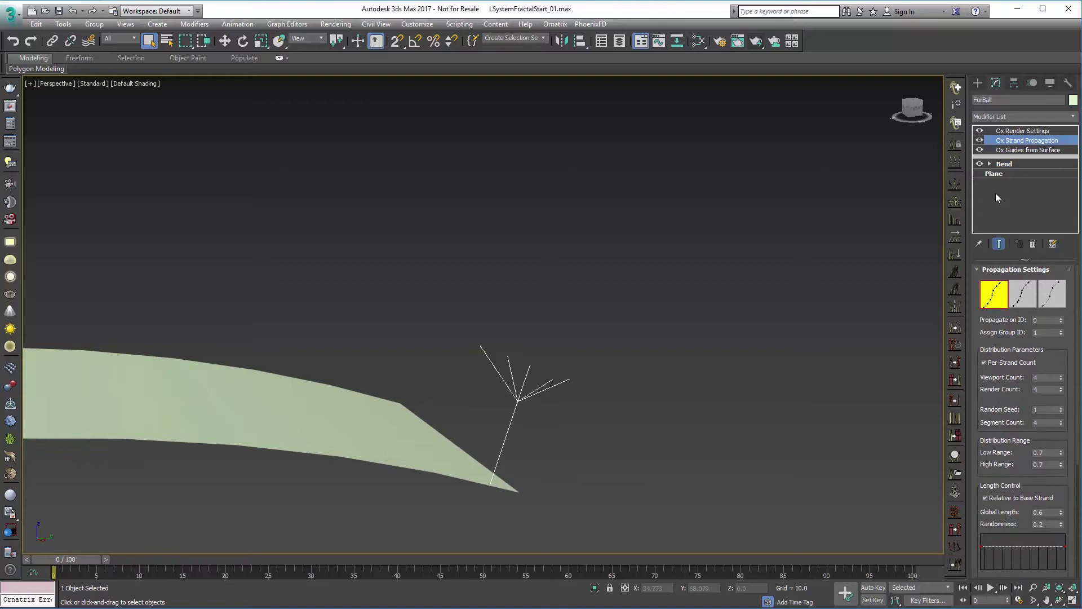
Copy Ox Strand Propagation and paste it instanced twice, making three propagation levels
right_click(1017, 141)
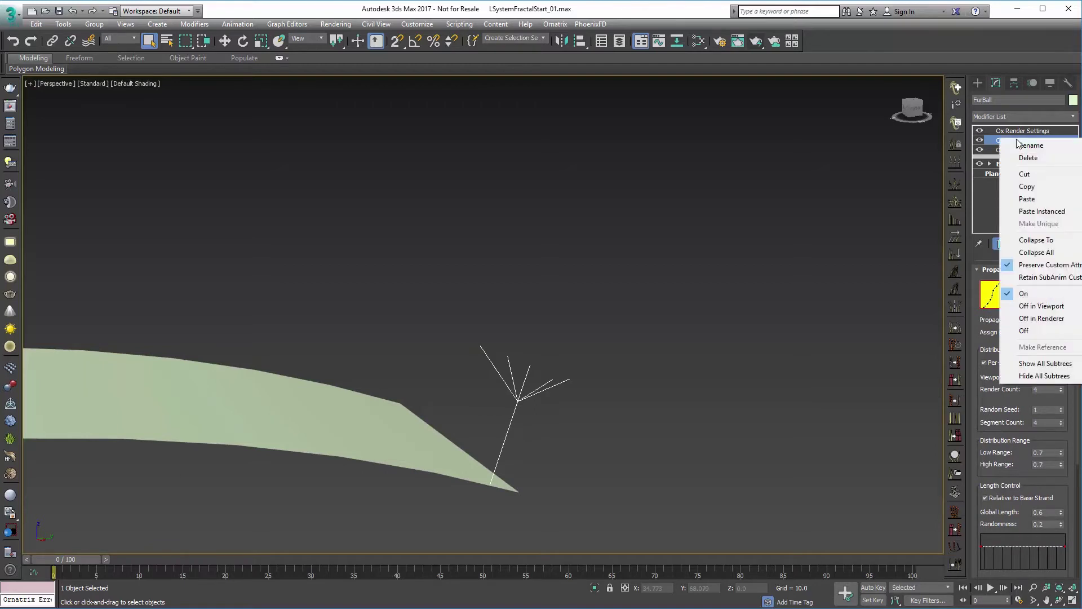
click(1039, 186)
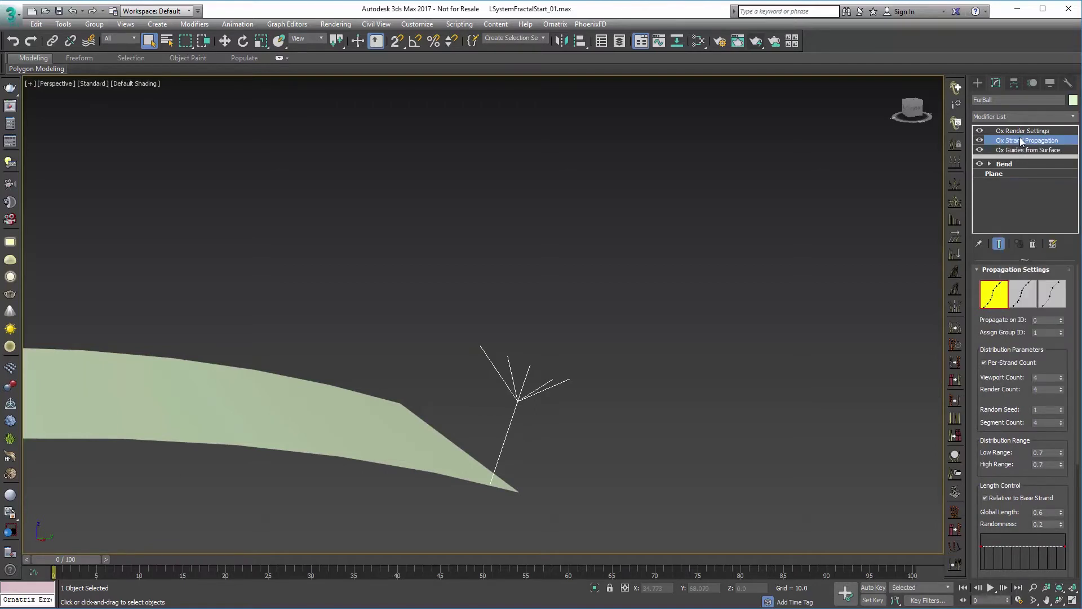
right_click(1014, 139)
click(1045, 211)
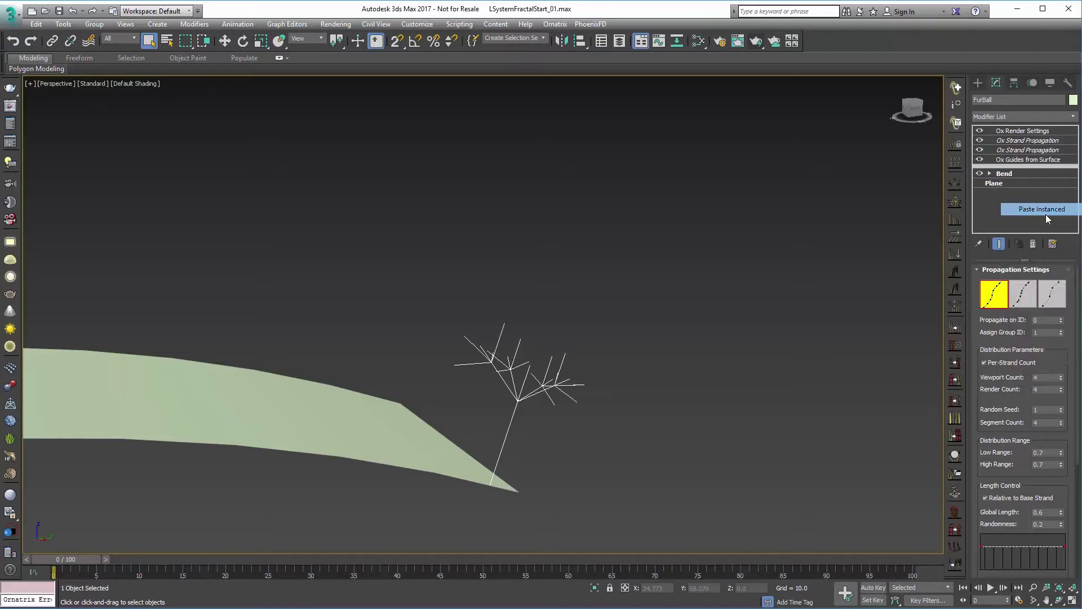
right_click(1024, 142)
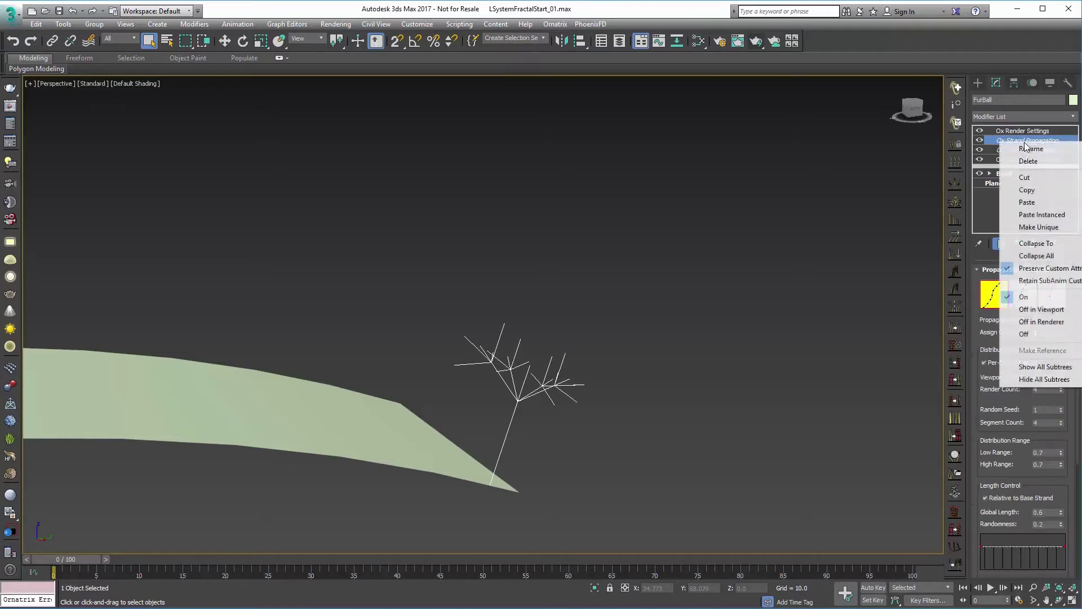
click(1042, 214)
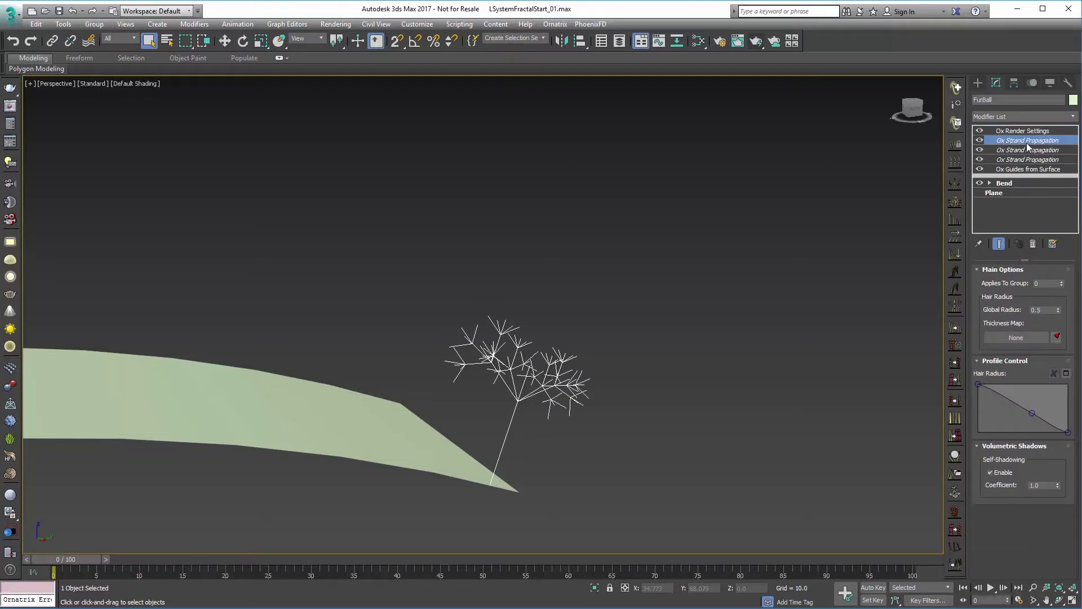
Paste two more instanced copies for five propagation levels in total
right_click(1027, 143)
click(1050, 216)
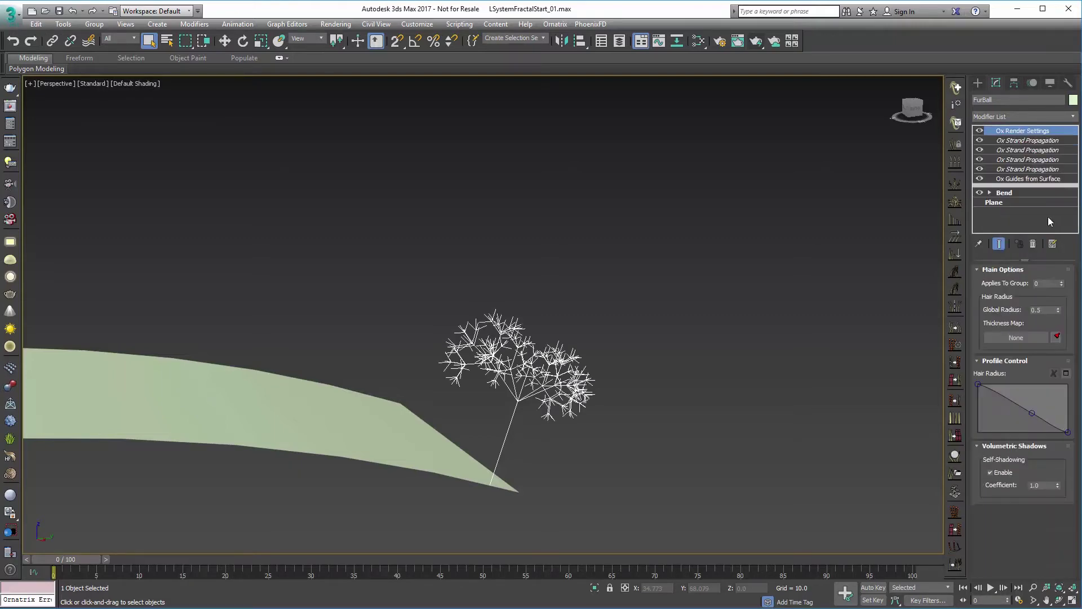
alt+middle_drag(604, 407, 632, 418)
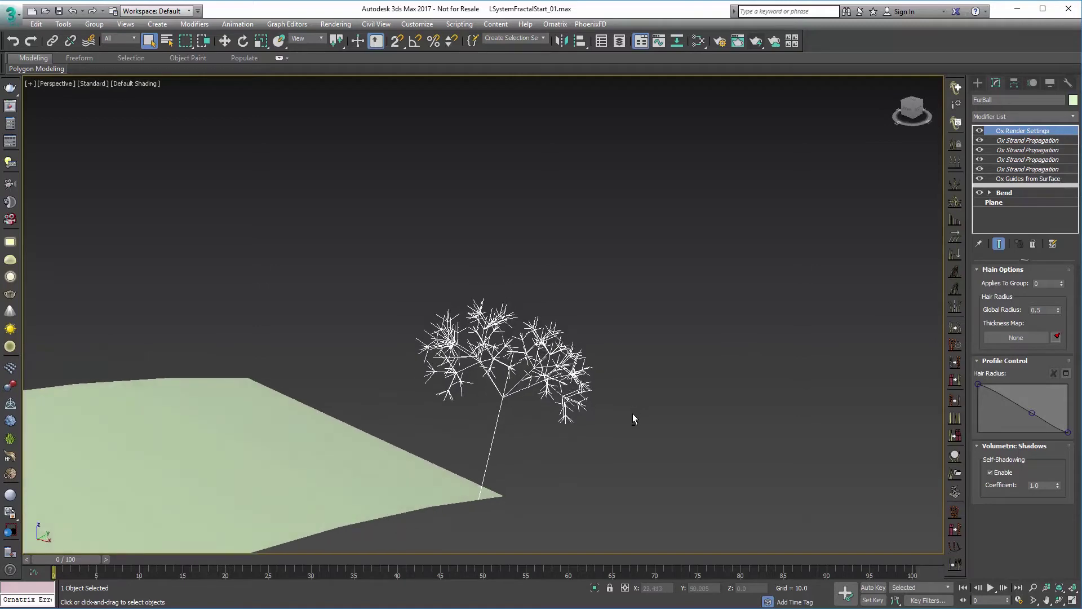
right_click(1024, 141)
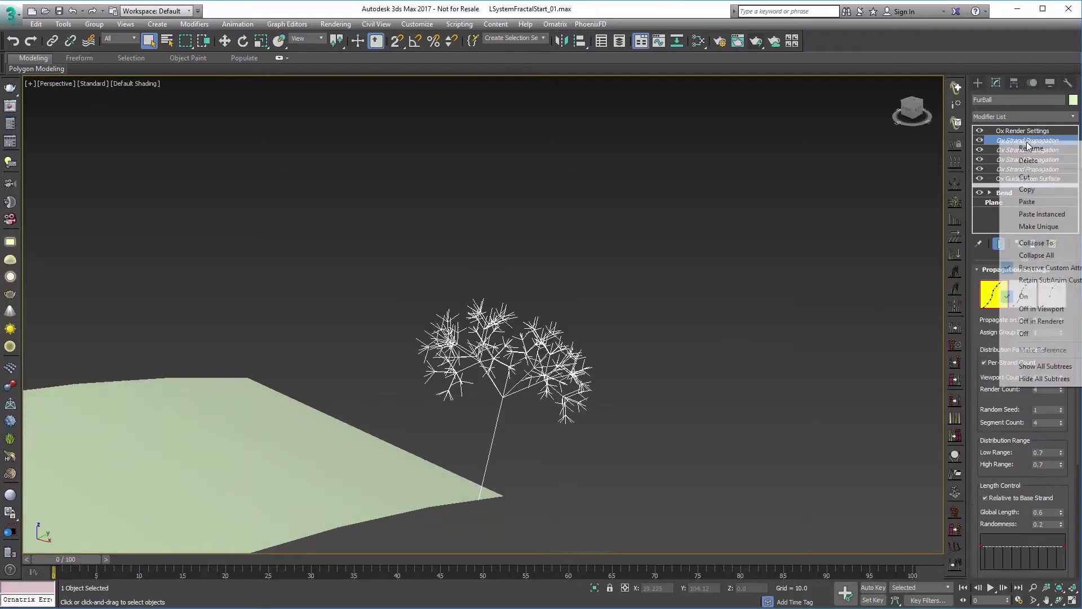
click(1042, 214)
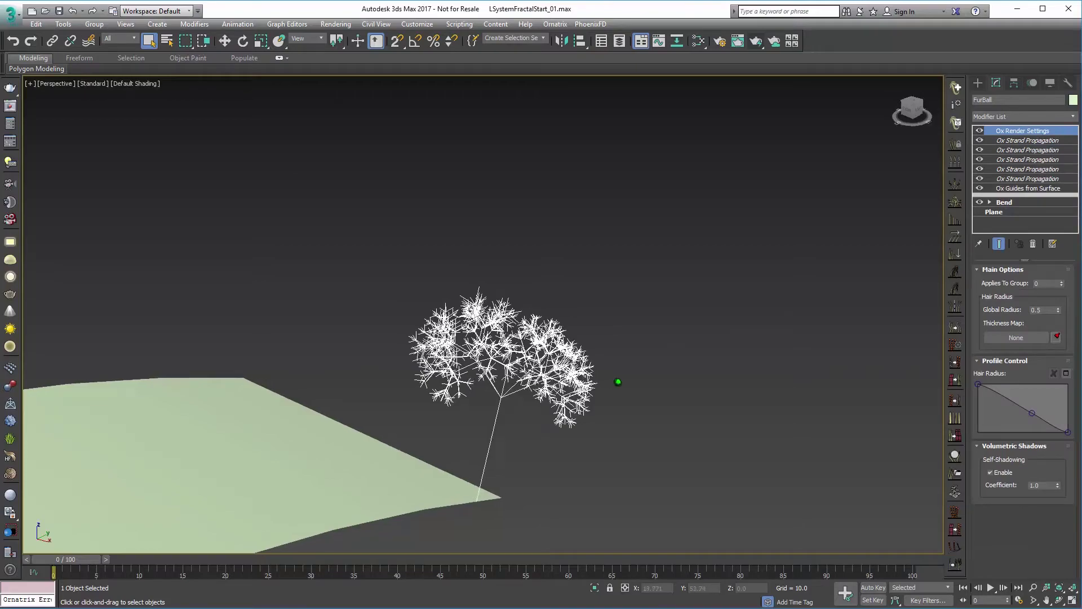
alt+middle_drag(618, 382, 585, 347)
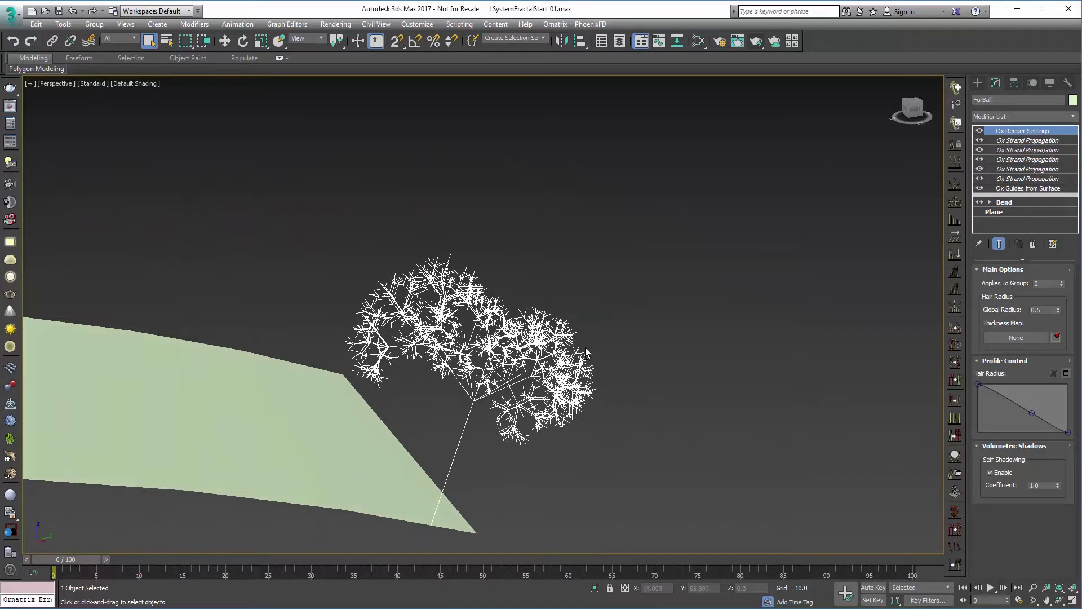
Reset Length Control Randomness to 0 on the instanced propagation levels
click(1020, 180)
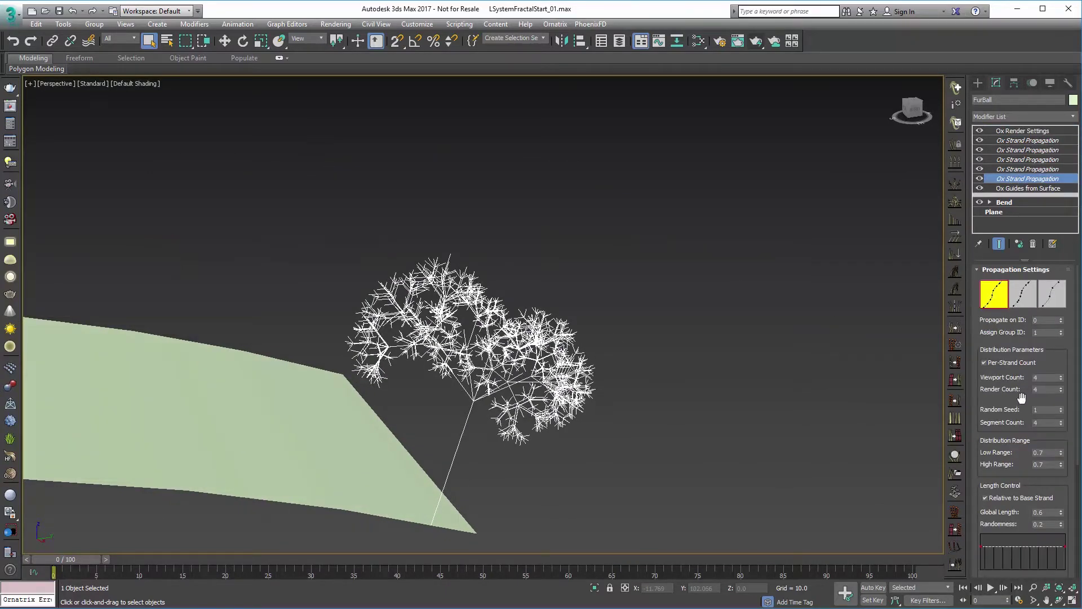
drag(1019, 398, 1024, 353)
scroll(1024, 355, up, 2)
scroll(1025, 369, down, 4)
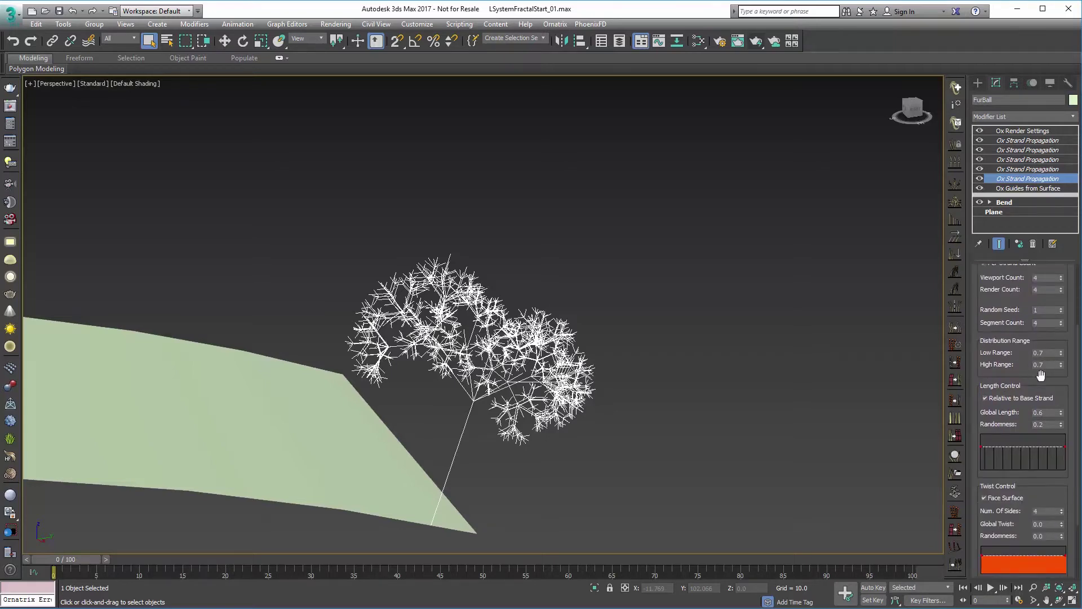
right_click(1061, 426)
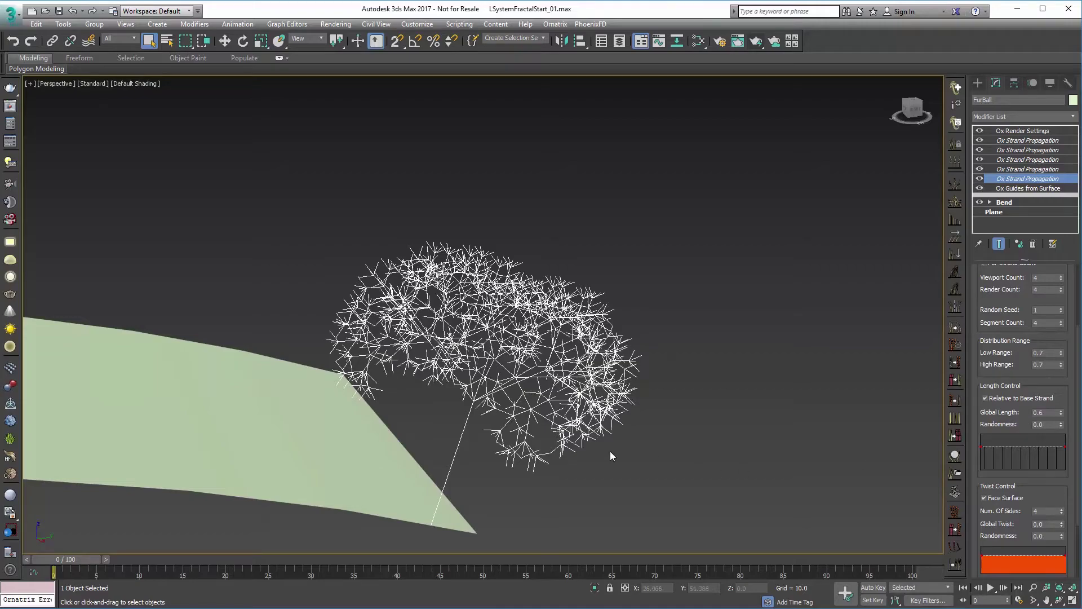
mouse_move(610, 452)
alt+middle_down()
mouse_move(671, 433)
mouse_move(667, 452)
mouse_move(603, 436)
mouse_move(597, 457)
mouse_move(614, 454)
alt+middle_up()
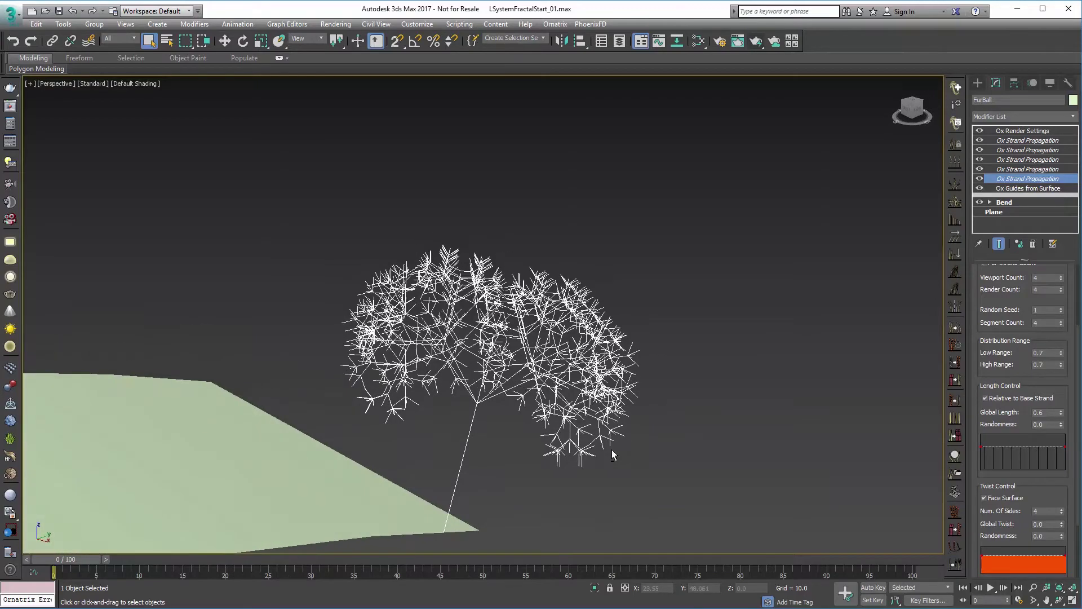
Copy the propagation modifier and paste a sixth instanced level
click(1023, 142)
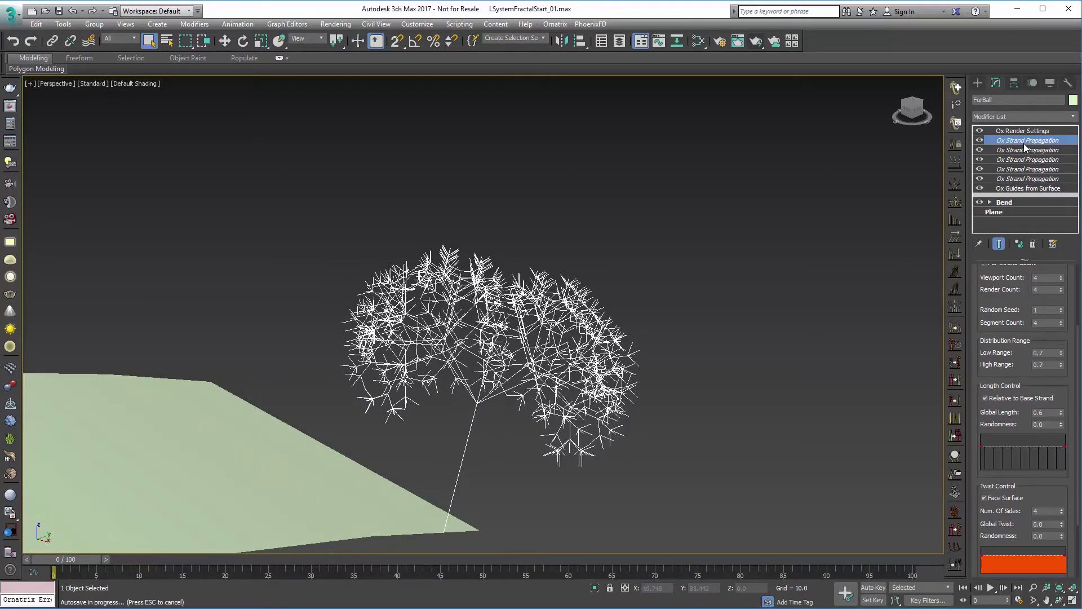
right_click(1023, 142)
click(1027, 191)
right_click(1018, 141)
click(1036, 211)
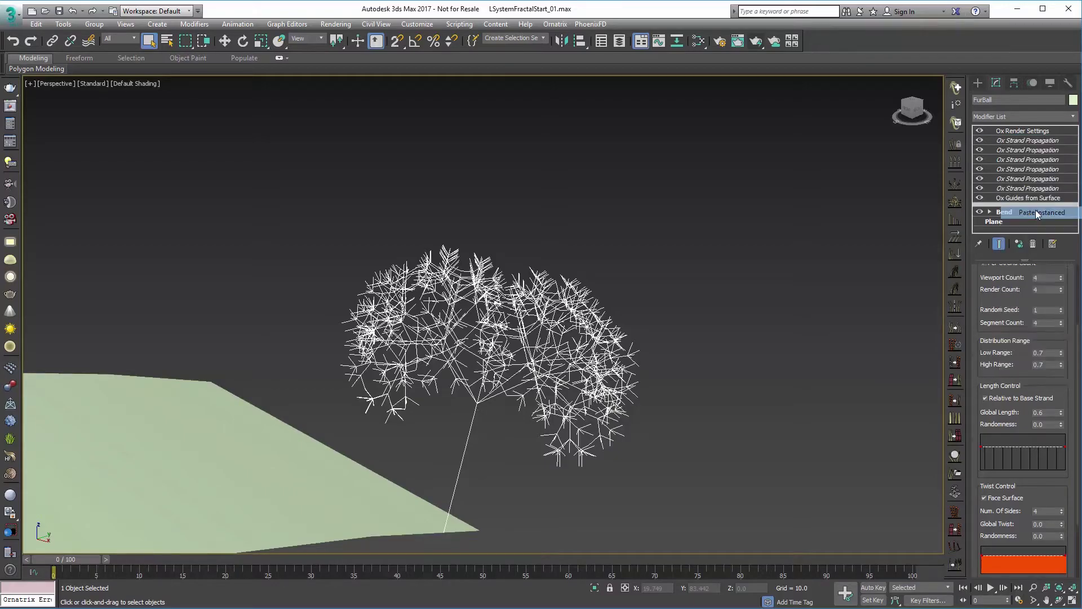
mouse_move(701, 440)
alt+middle_down()
mouse_move(641, 433)
mouse_move(646, 459)
mouse_move(592, 480)
mouse_move(663, 434)
mouse_move(703, 428)
alt+middle_up()
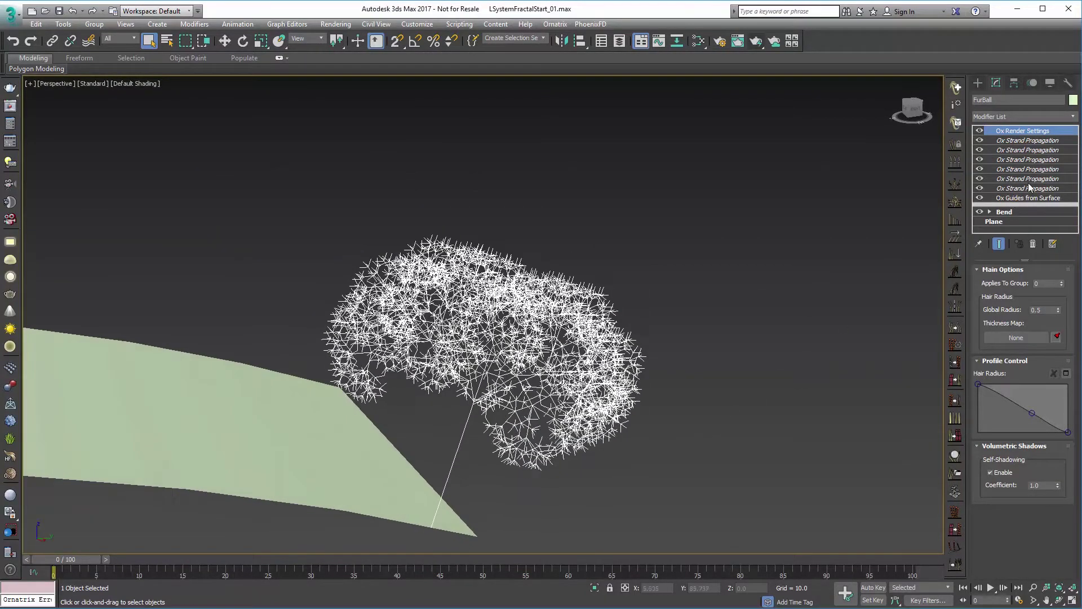
click(1034, 141)
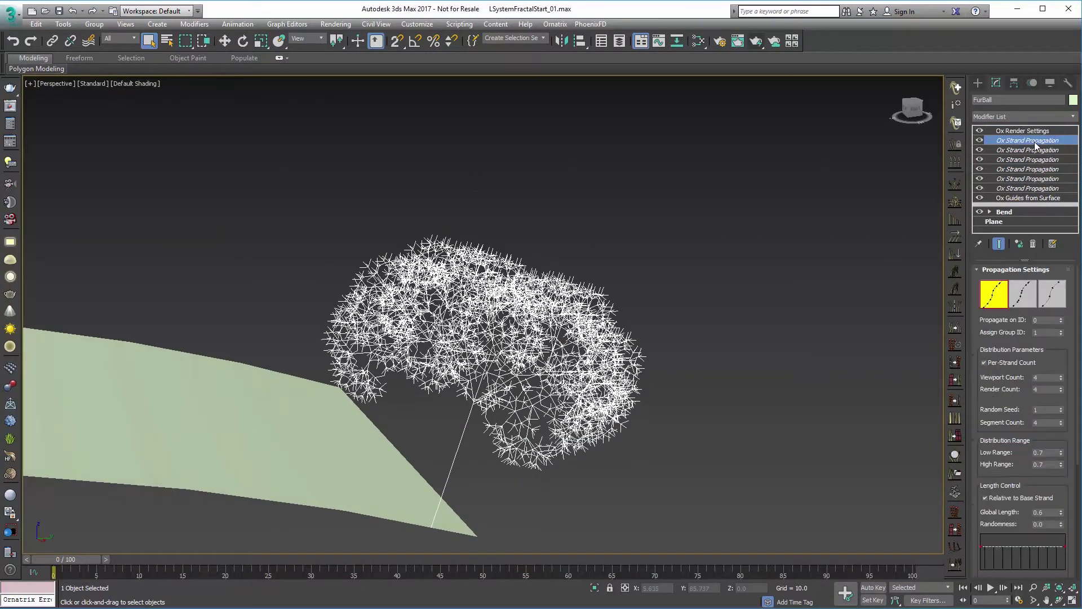
click(1023, 117)
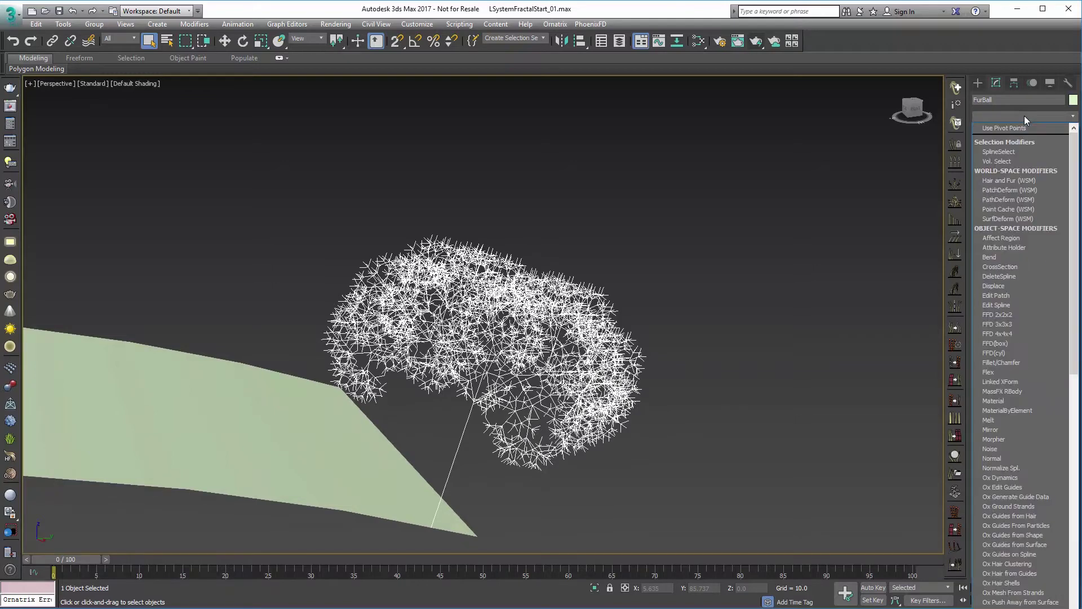
key(o)
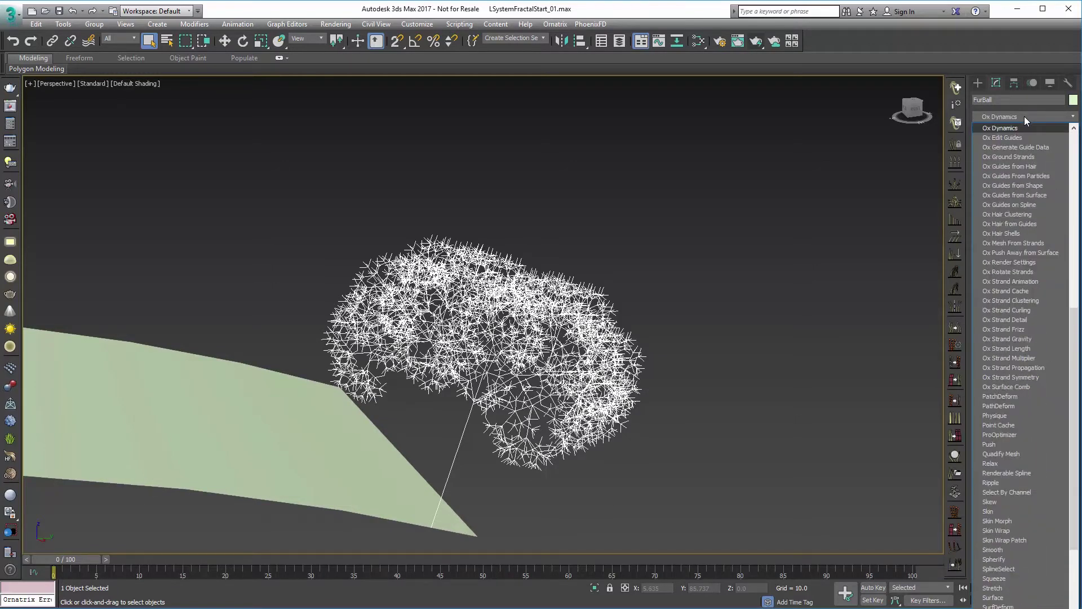
click(1020, 137)
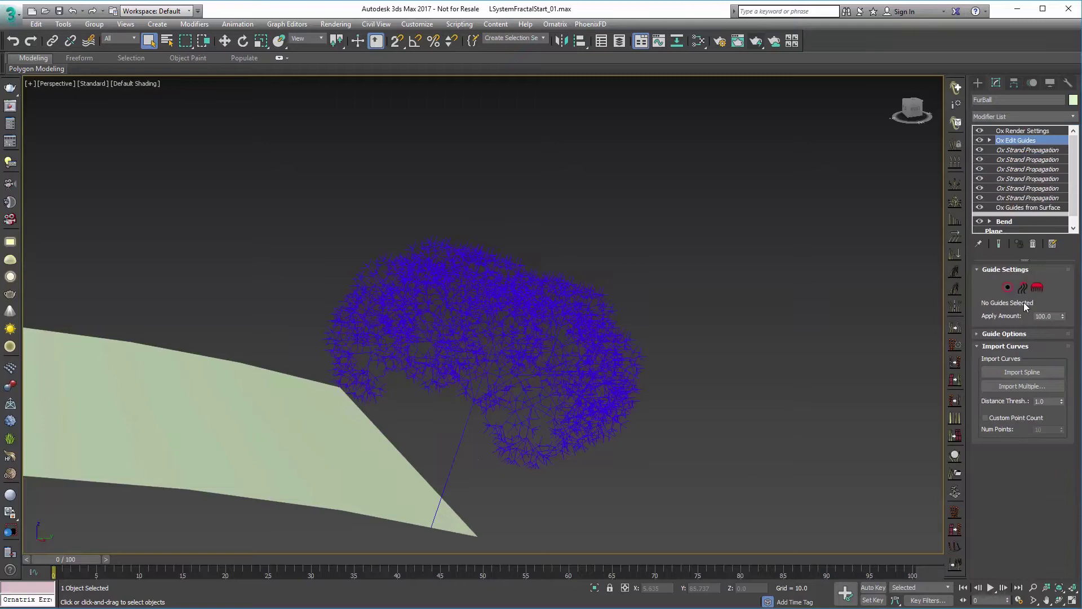
click(1036, 289)
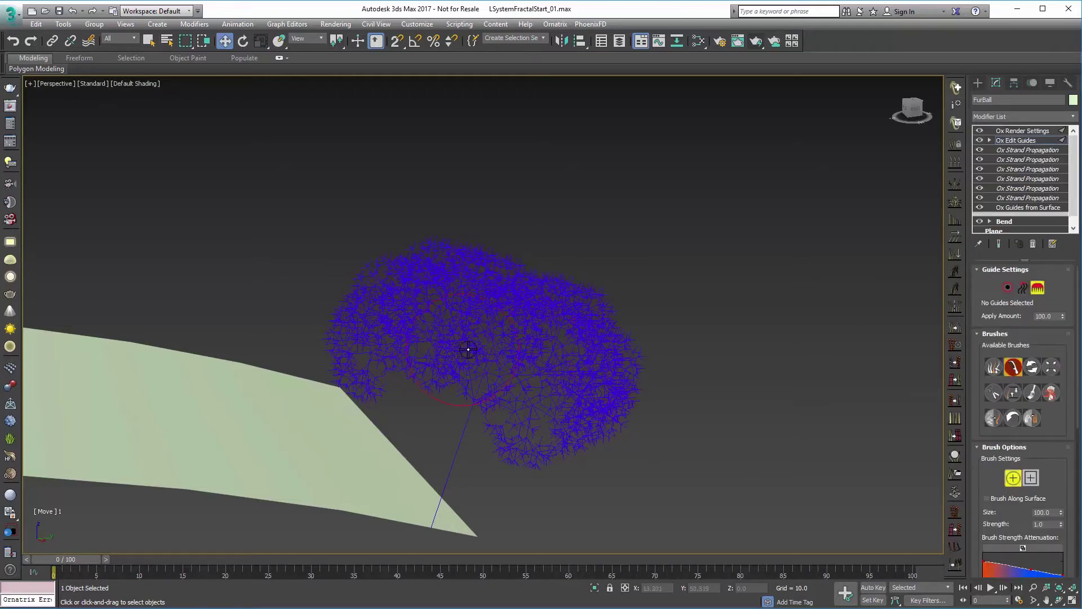
drag(471, 350, 473, 403)
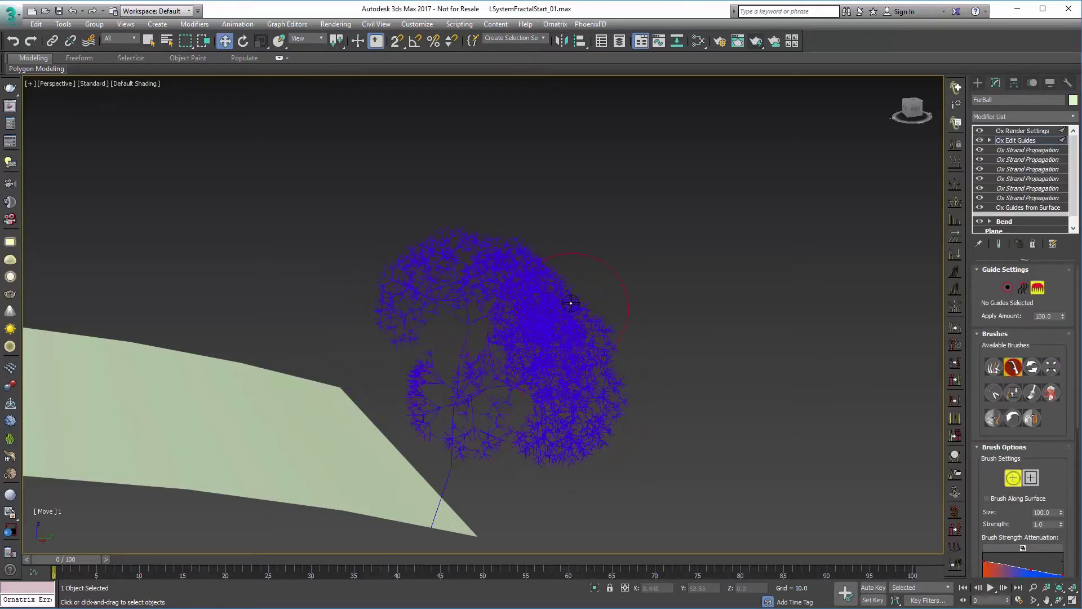
mouse_move(570, 302)
mouse_down()
mouse_move(562, 291)
mouse_move(563, 316)
mouse_up()
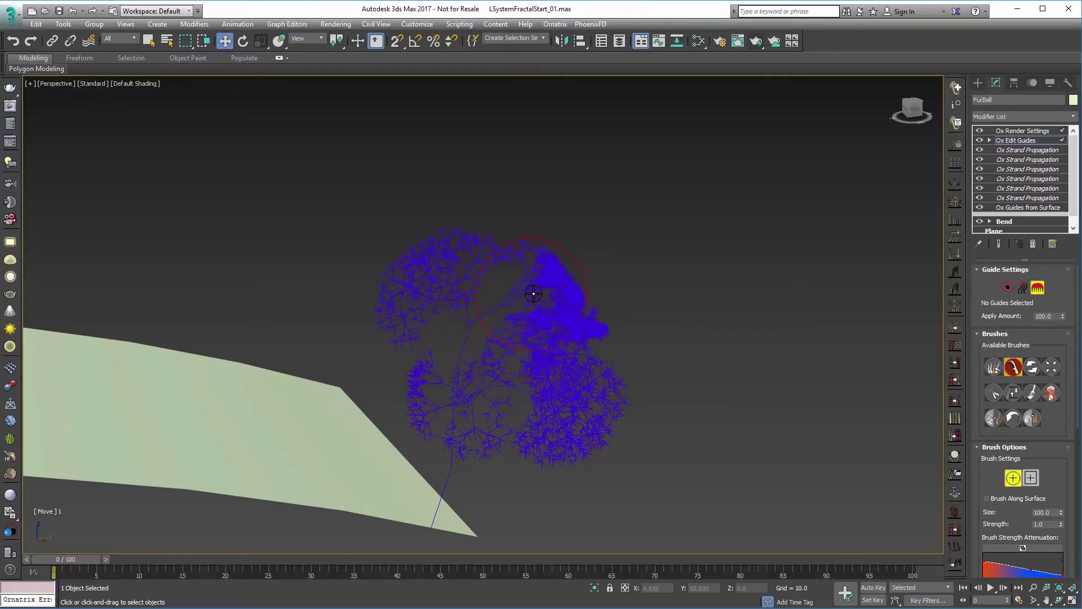
click(1033, 243)
Add an Ox Strand Gravity modifier with Force 0.001
click(1024, 142)
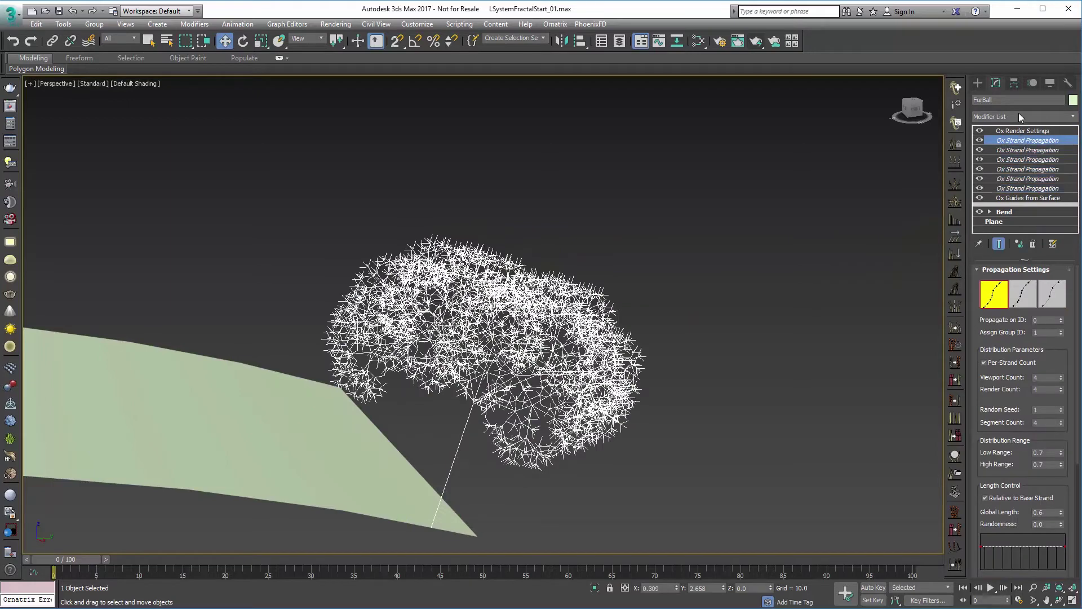
click(1019, 115)
text(ox)
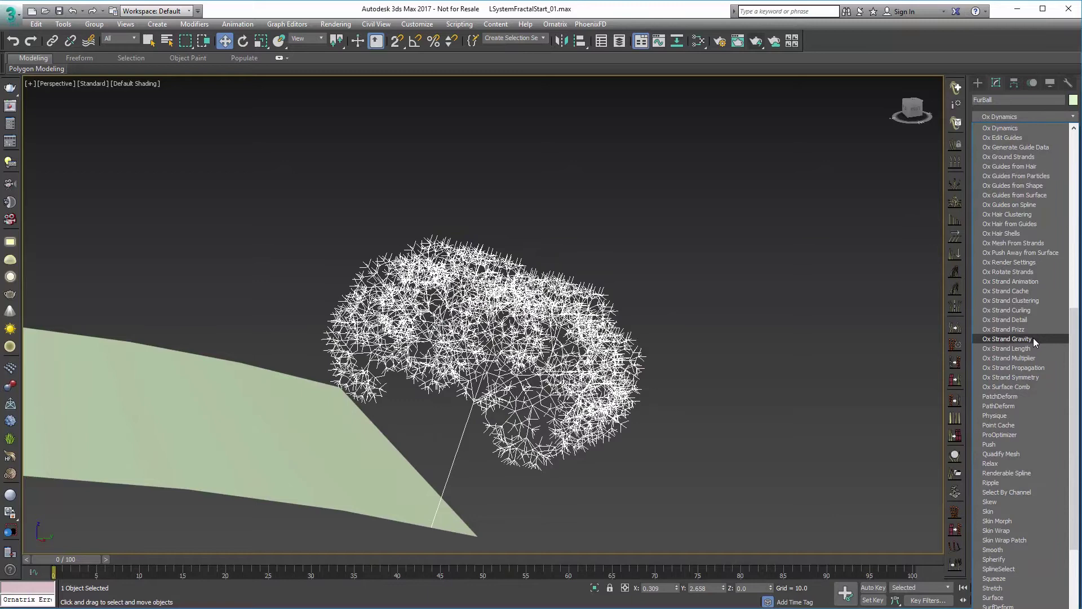
click(1007, 338)
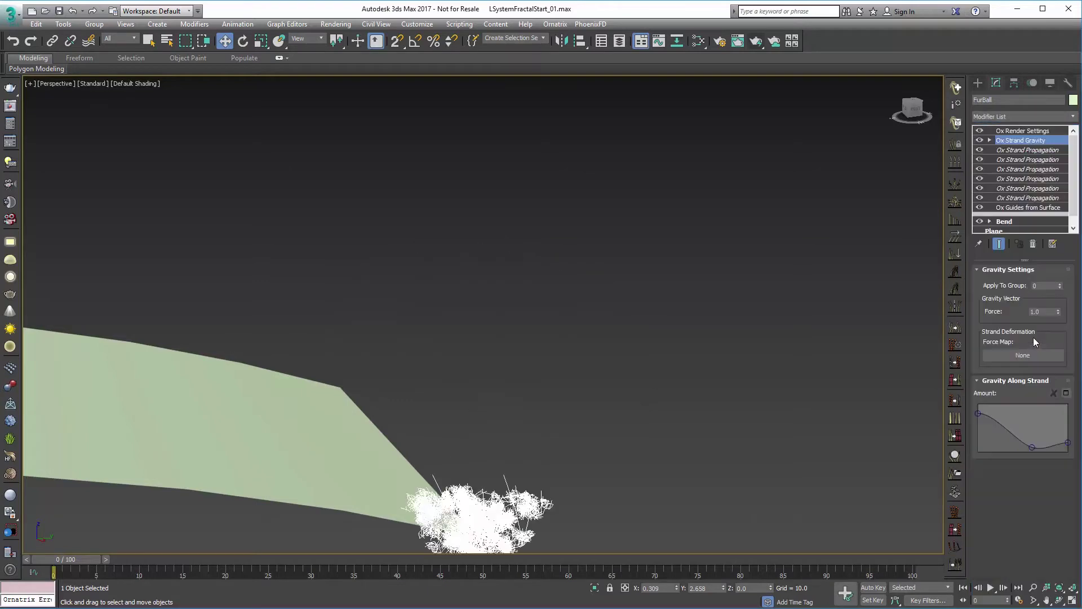
double_click(1049, 312)
text(.001)
key(Return)
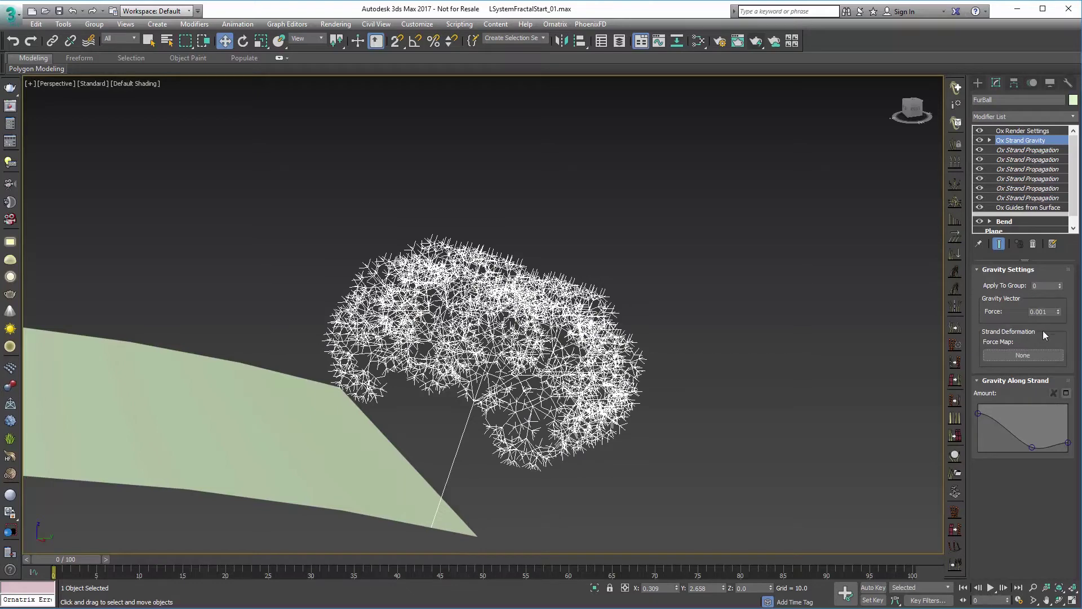
Raise the gravity Force through 0.003 and 0.004 to 0.007
double_click(1050, 311)
text(0.003)
key(Return)
double_click(1052, 311)
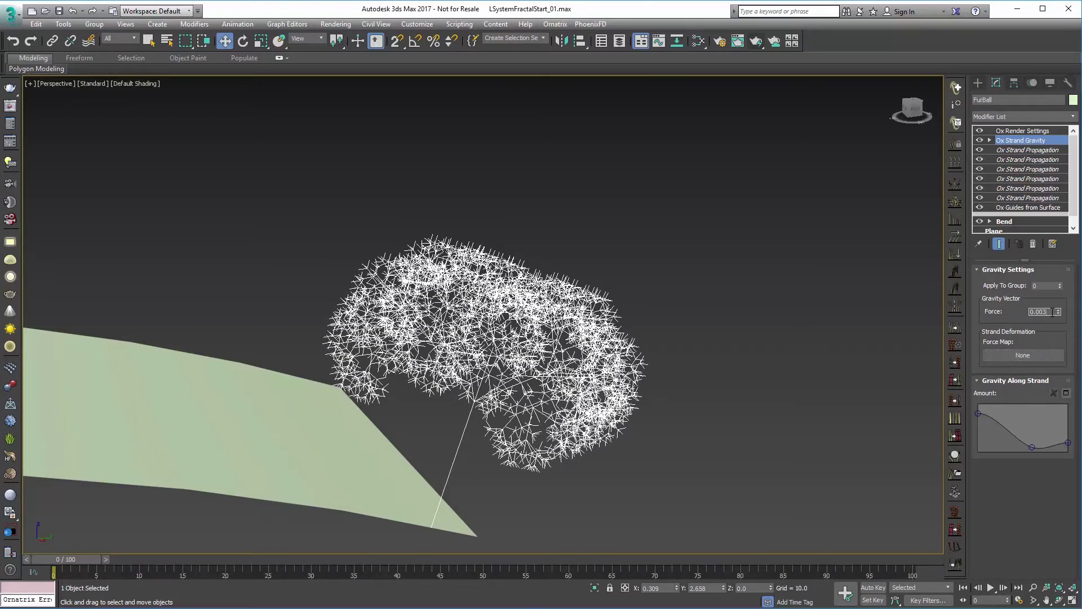
text(0.004)
key(Return)
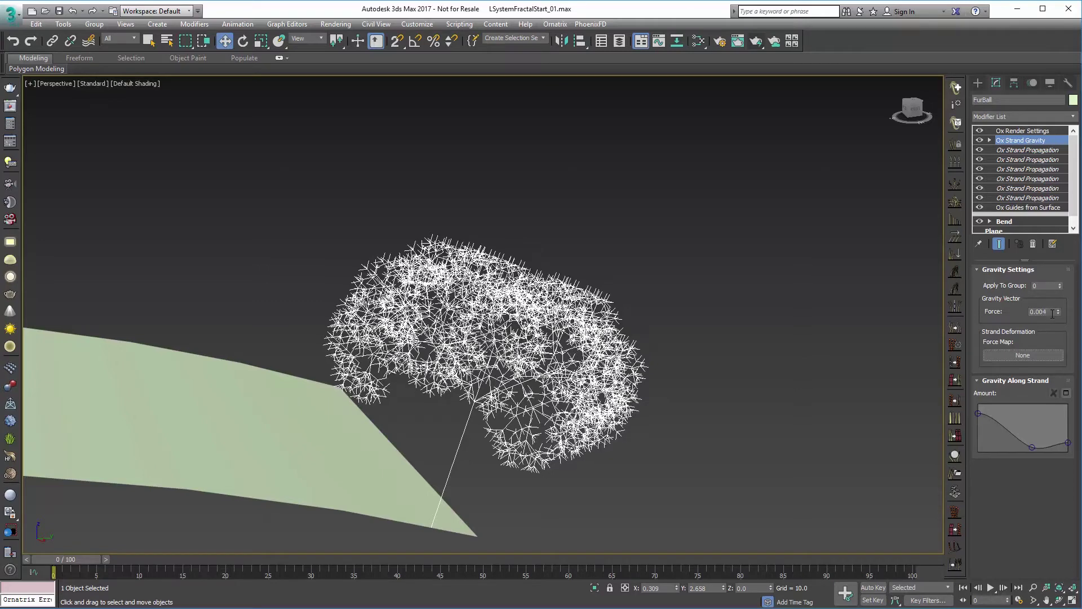
double_click(1053, 313)
text(0.007)
key(Return)
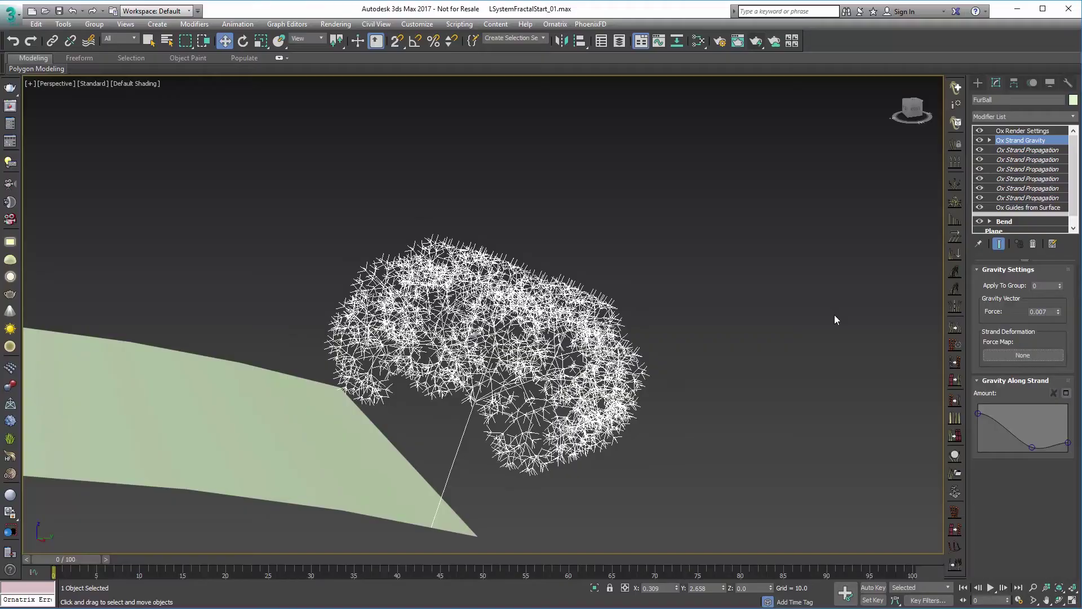
Orbit around the drooping tree, then open the Modifier List above Ox Render Settings
alt+middle_drag(834, 320, 598, 347)
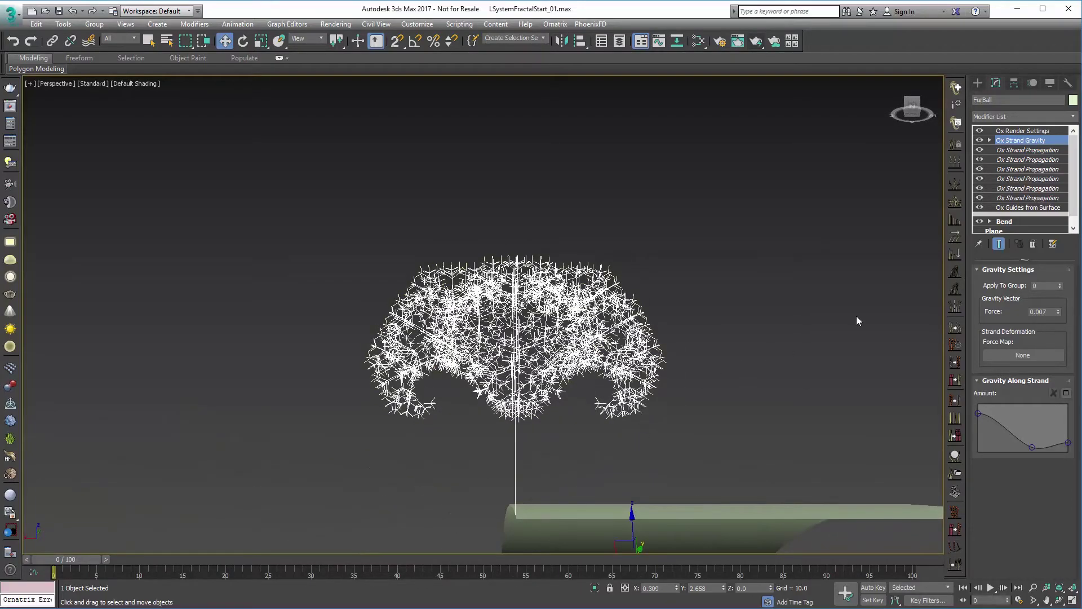
alt+middle_drag(856, 319, 741, 457)
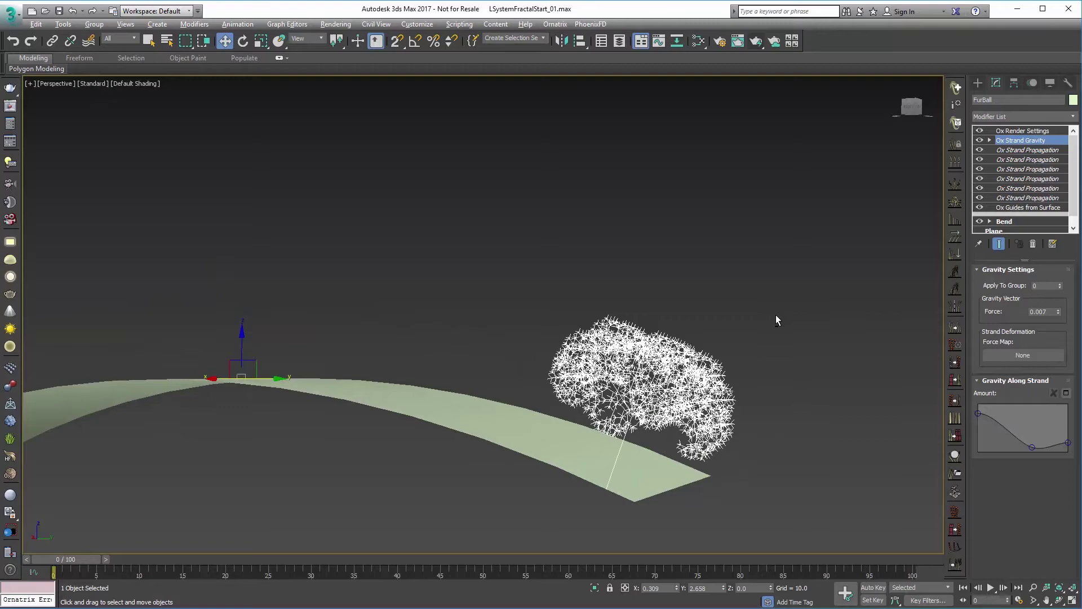
alt+middle_drag(776, 316, 789, 347)
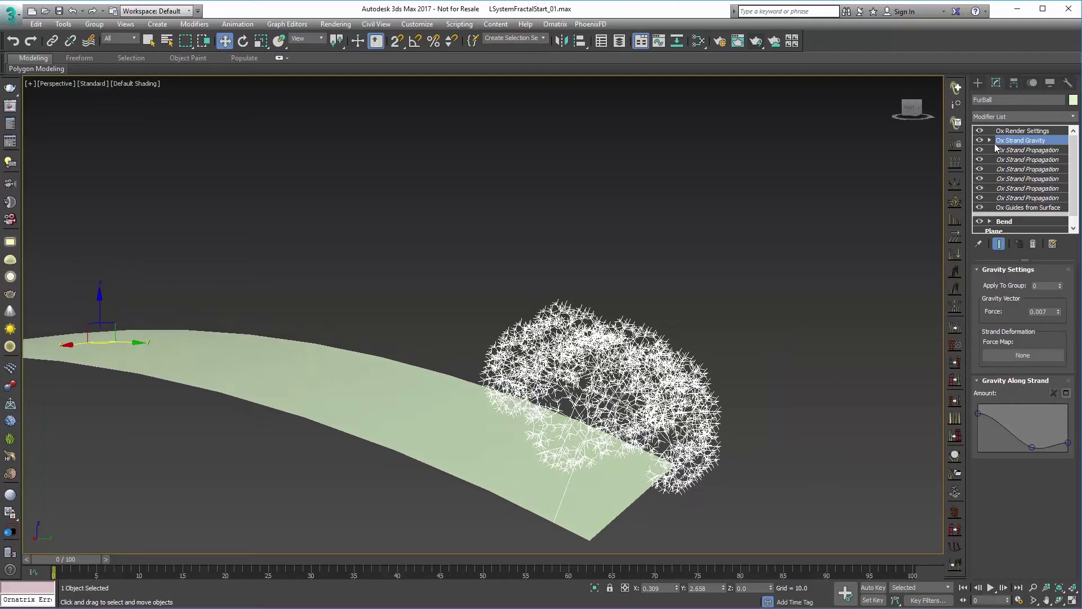
click(1010, 133)
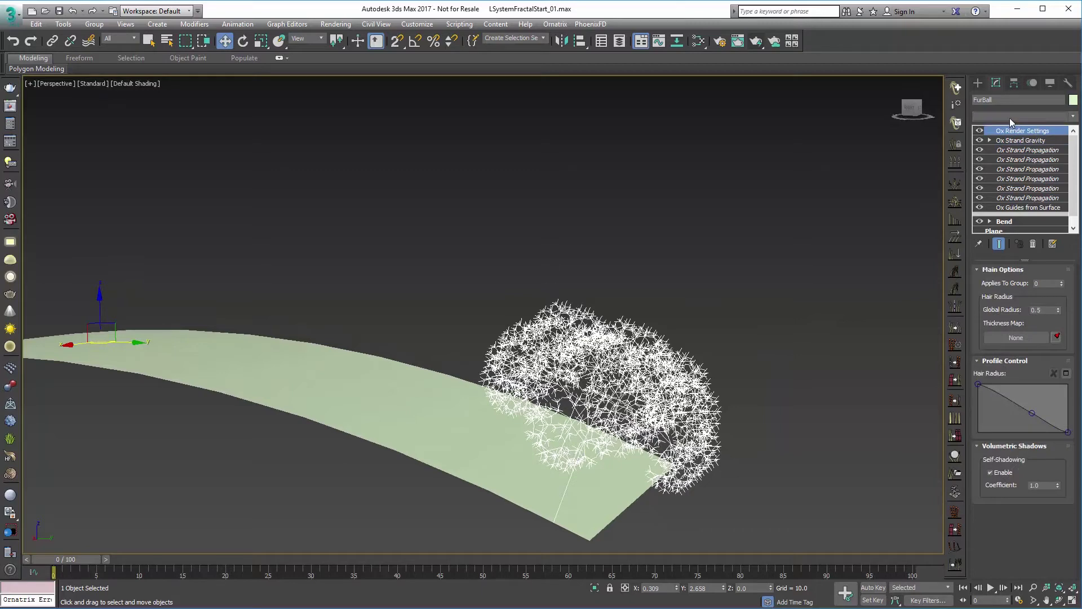
click(1010, 117)
Add Ox Mesh From Strands to the tree with Prismatic/Cylindrical mesh generation
key(o)
scroll(1014, 226, down, 1)
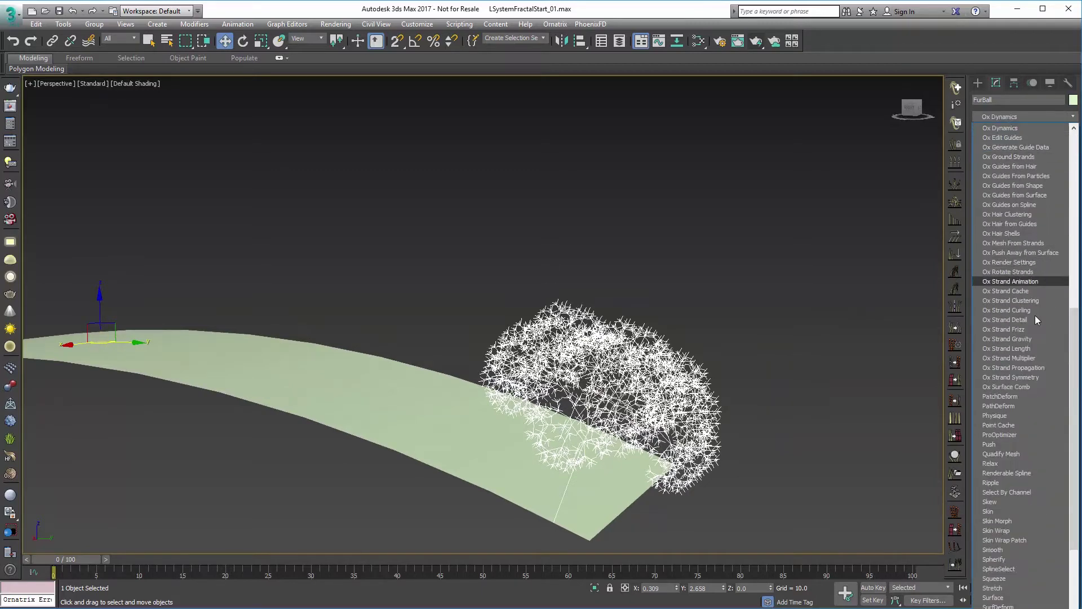
click(1033, 244)
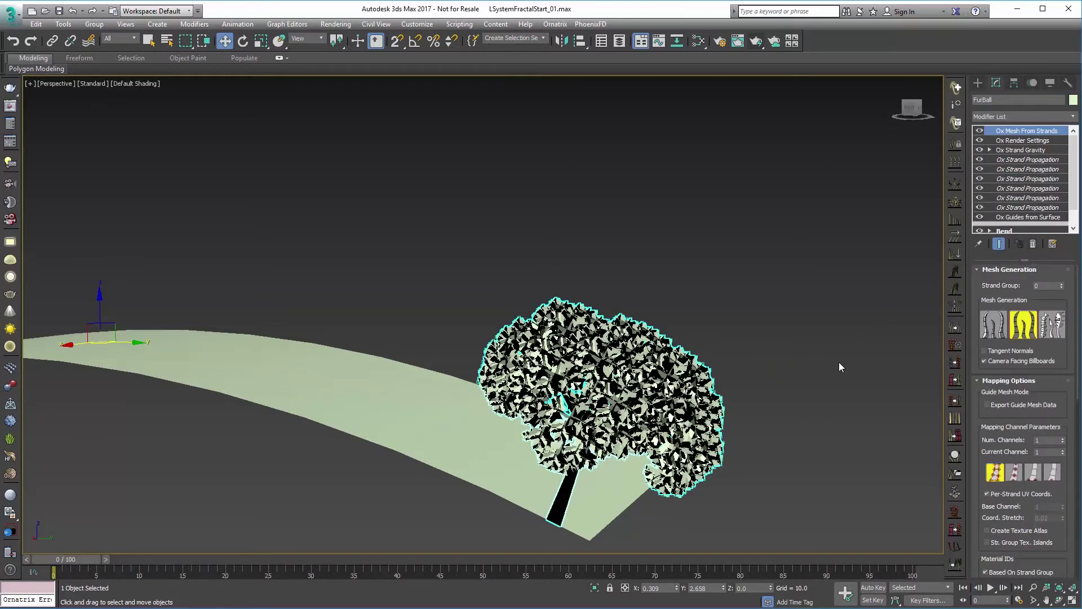
mouse_move(839, 362)
alt+middle_down()
mouse_move(814, 347)
mouse_move(857, 357)
alt+middle_up()
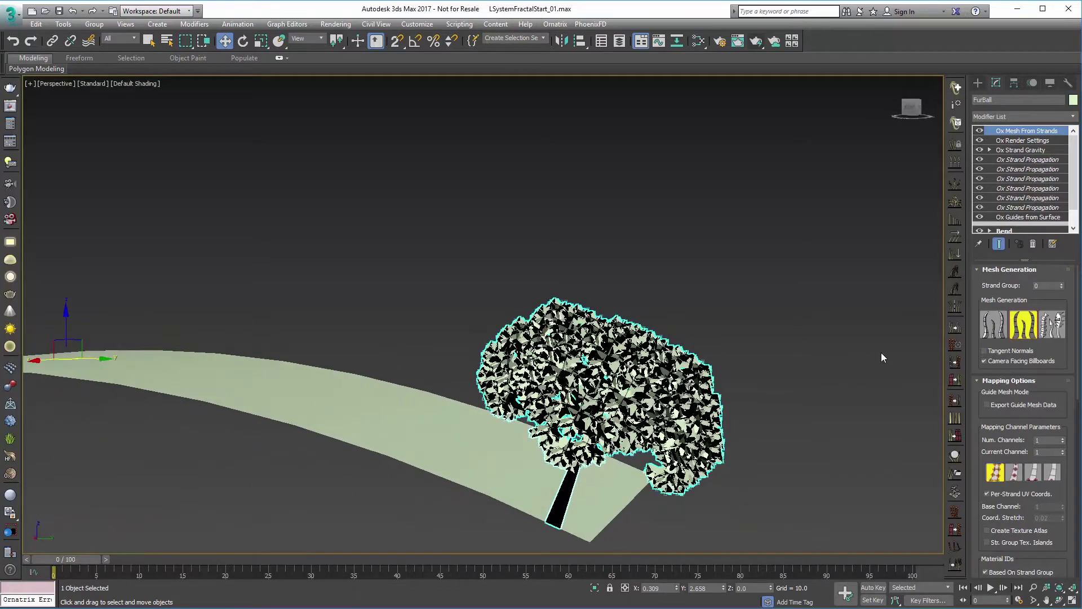
click(994, 327)
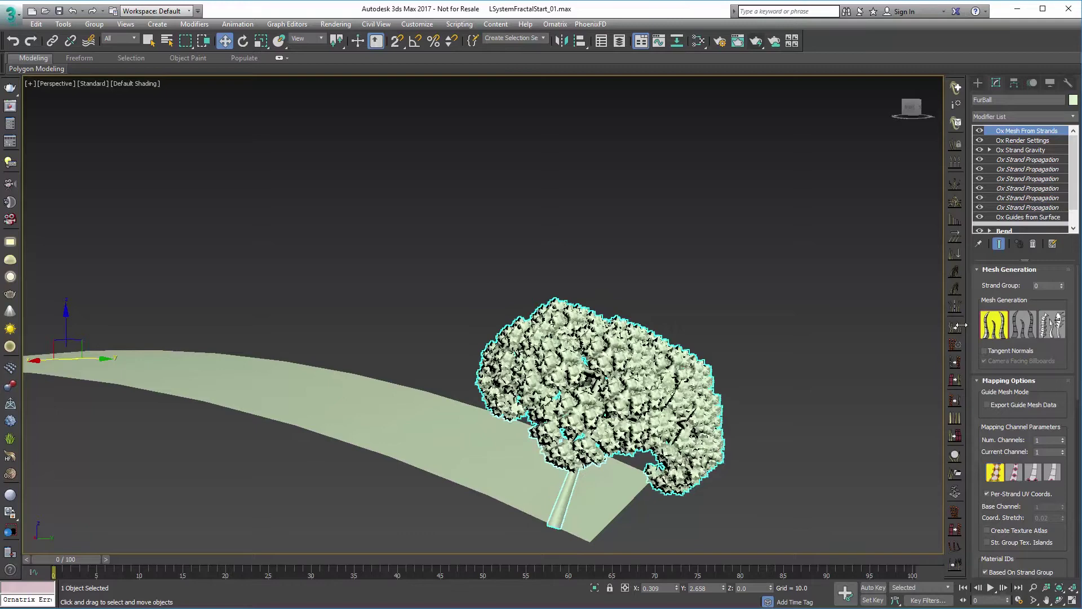
scroll(799, 388, up, 5)
middle_drag(795, 379, 796, 330)
Set the Ox Render Settings Global Radius to 0.25 and orbit to inspect the thinner branches
click(1029, 141)
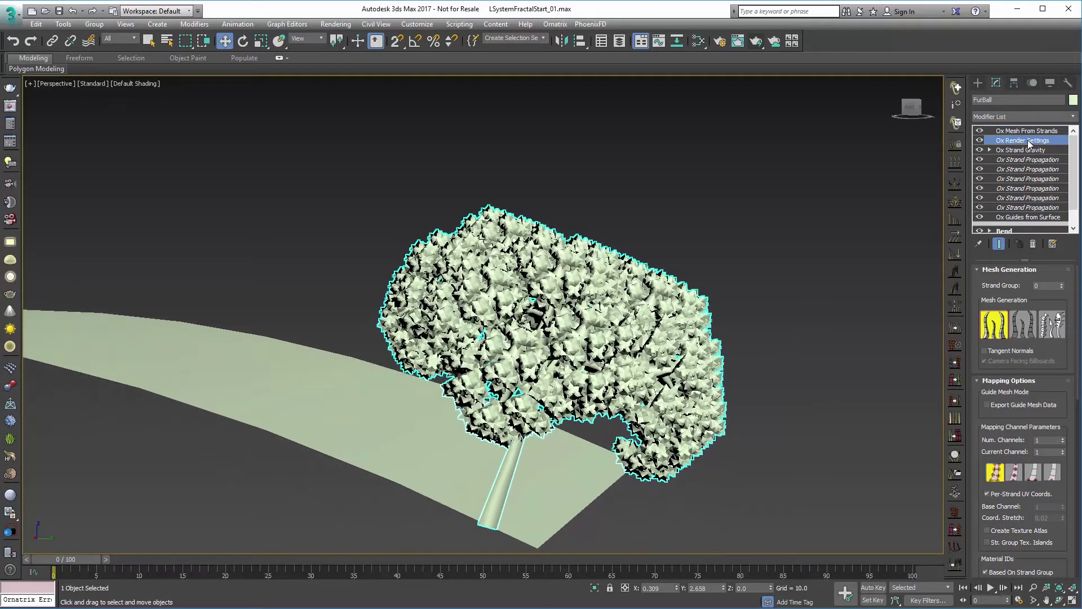
double_click(1048, 309)
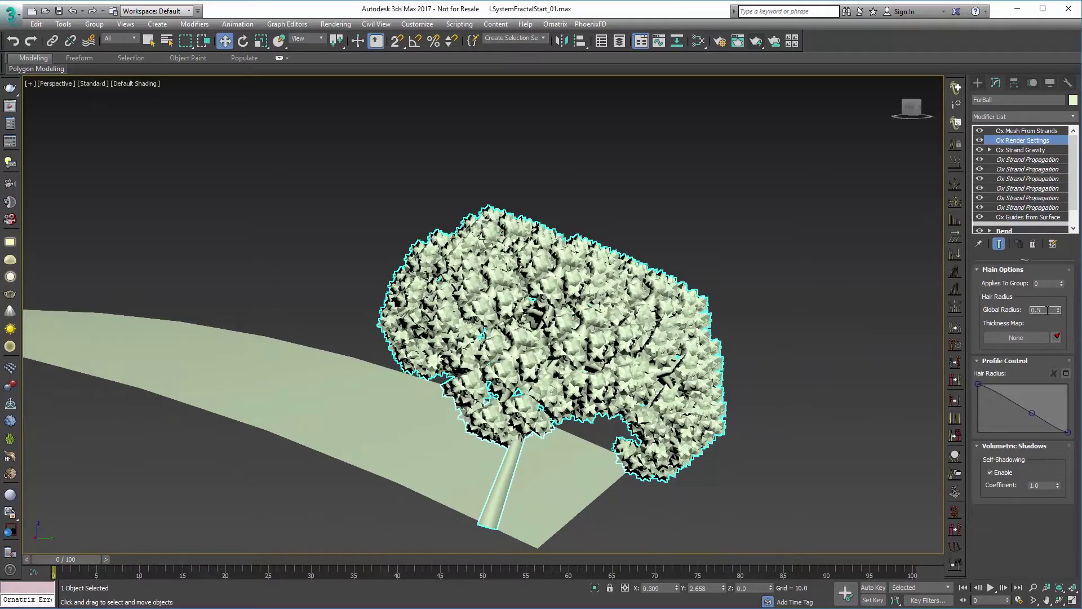
text(0.25)
key(Return)
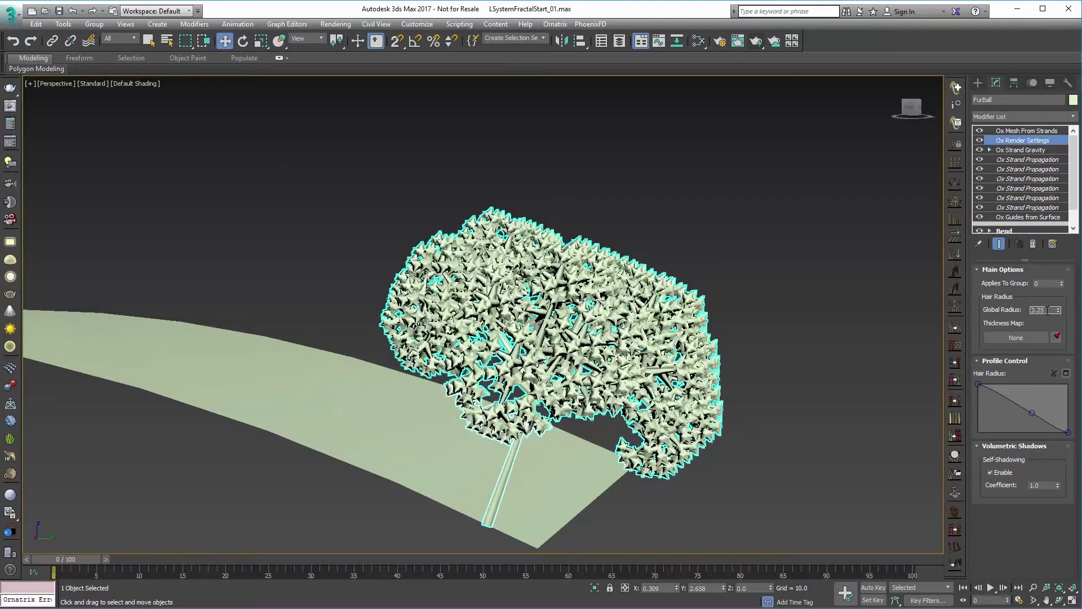
alt+middle_drag(878, 356, 759, 378)
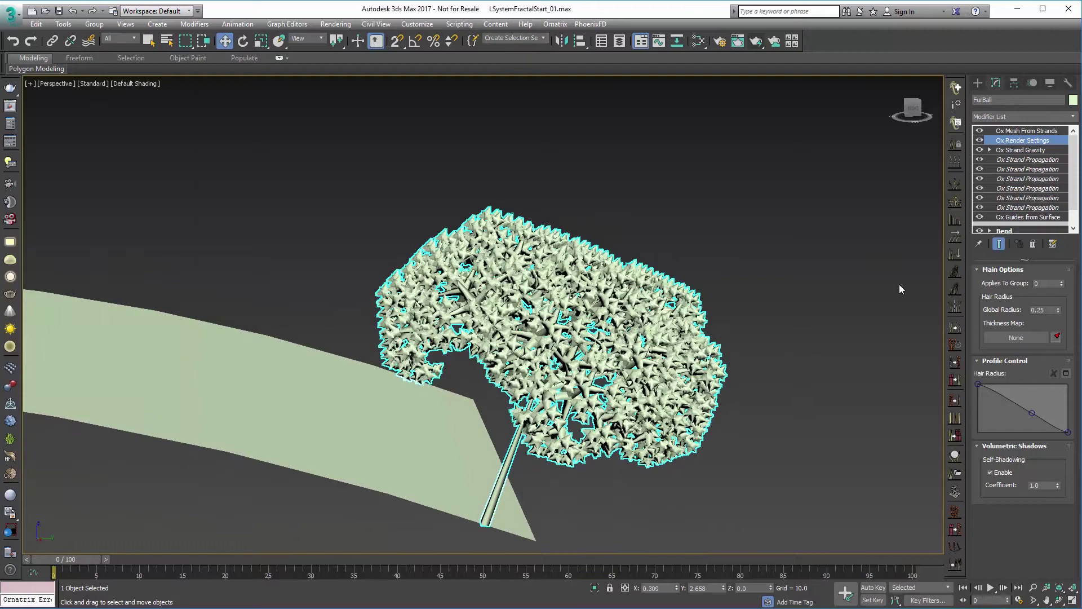
alt+middle_drag(686, 377, 703, 384)
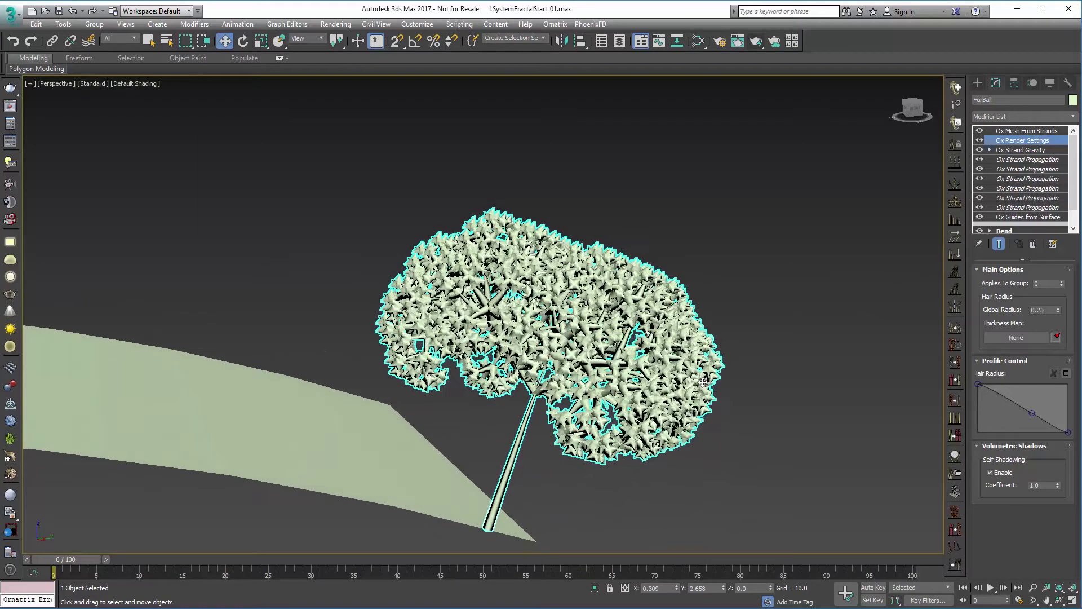
alt+middle_drag(717, 331, 753, 368)
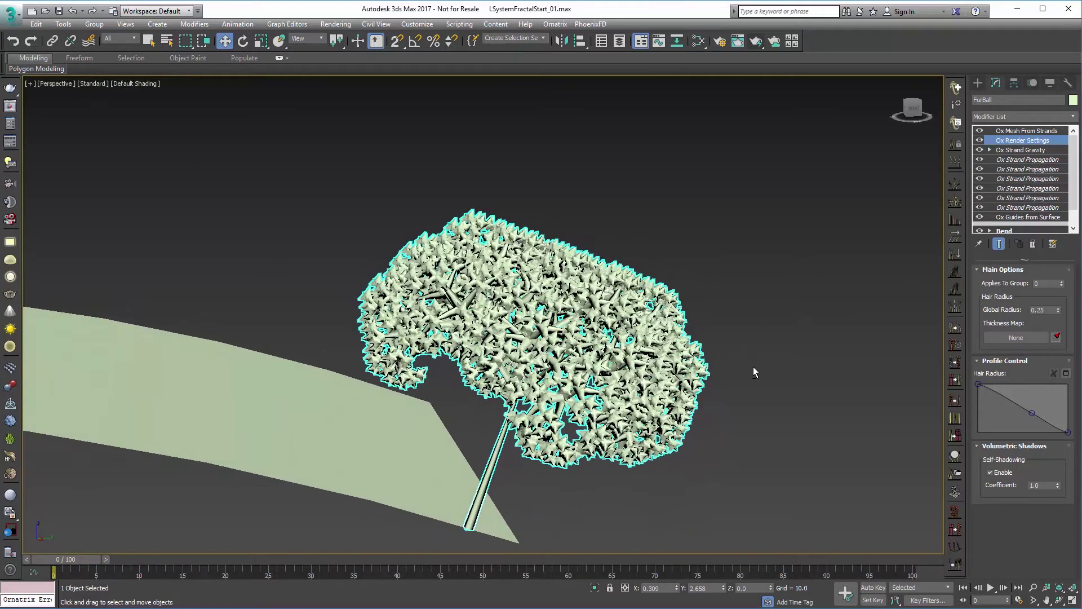
Add an Ox Generate Guide Data modifier above the first strand propagation modifier
click(1016, 148)
click(1020, 159)
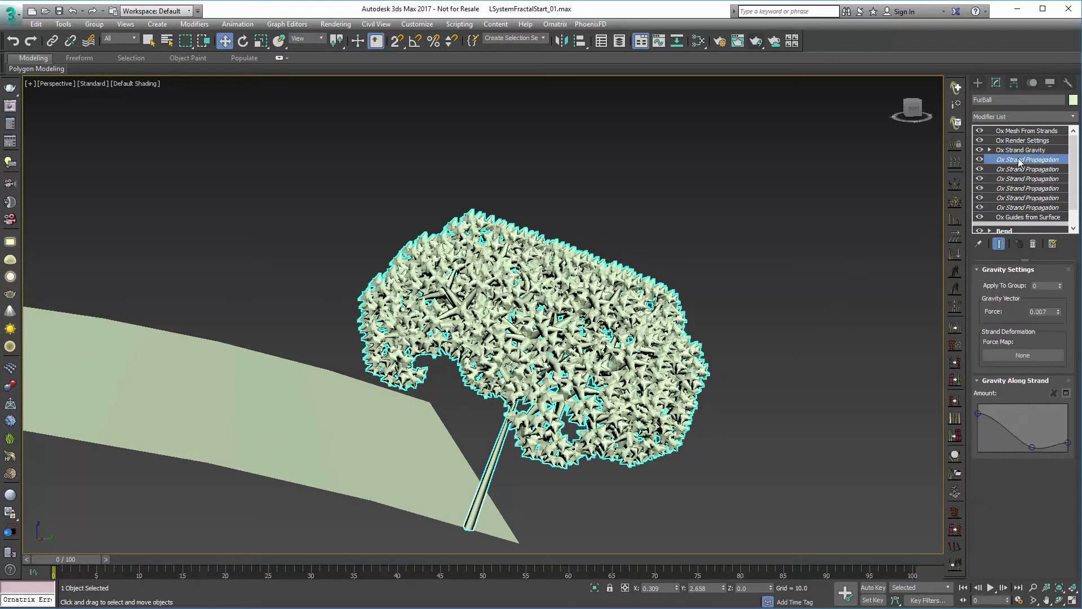
click(1017, 116)
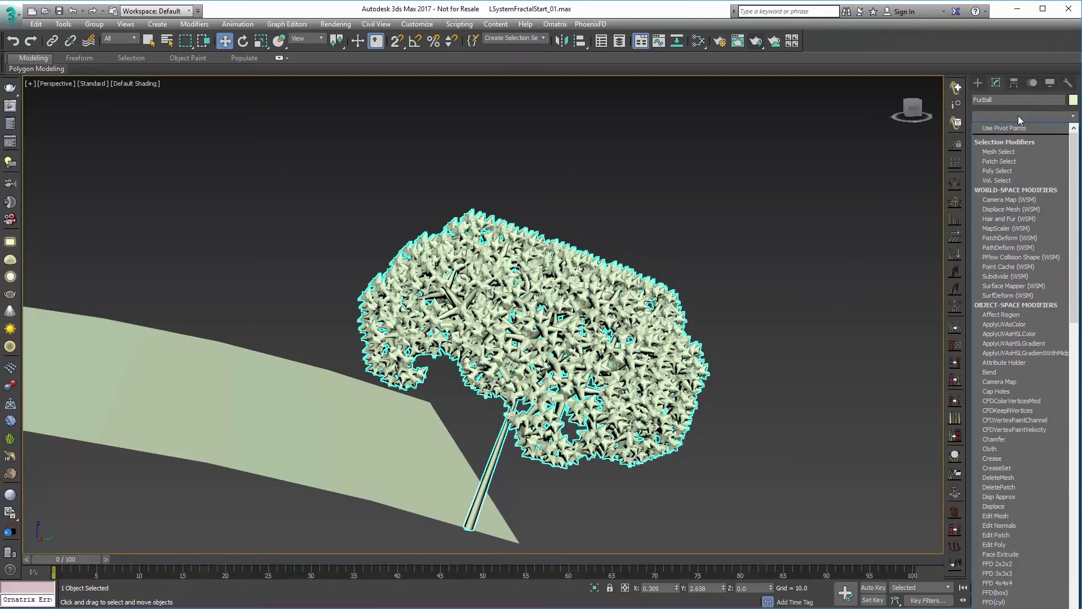
key(o)
key(x)
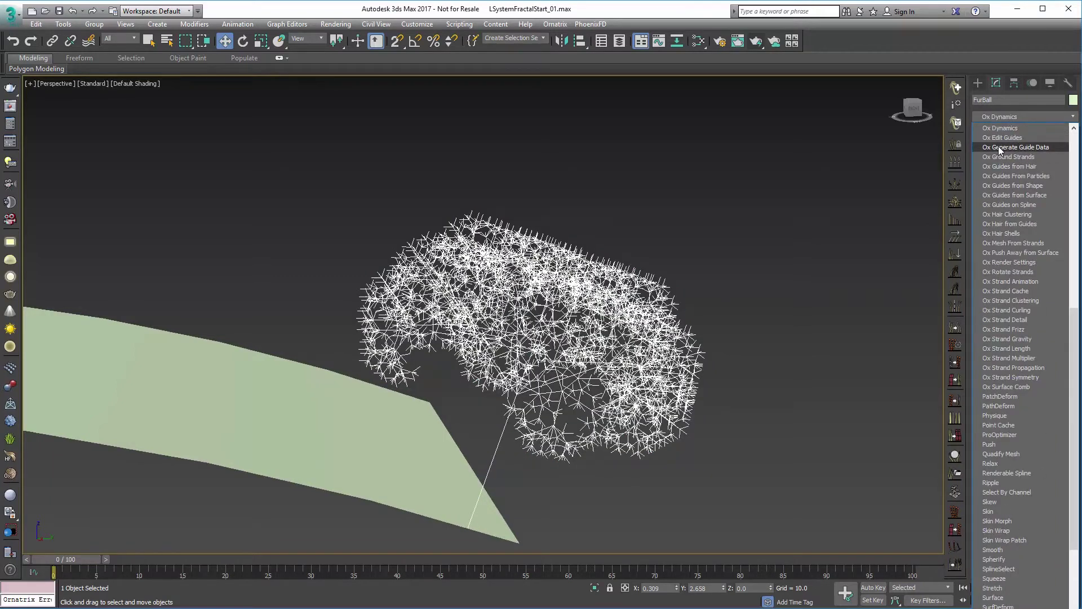
click(1022, 147)
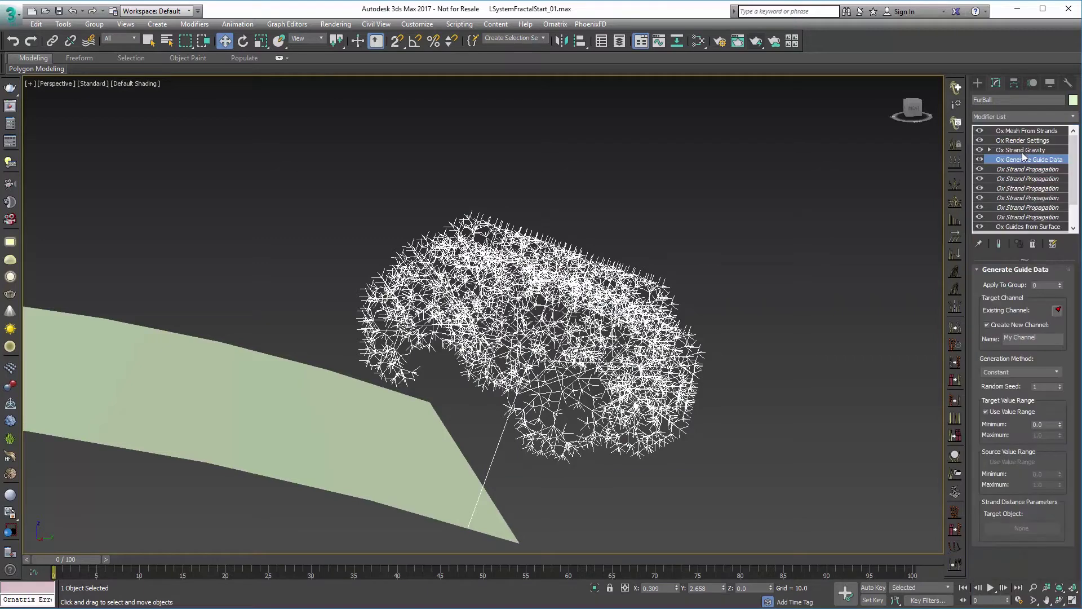
Name the channel RenderLength, use the Strand Length method, and set target range 0 to 1
drag(1036, 337, 982, 341)
text(RenderLength)
click(999, 371)
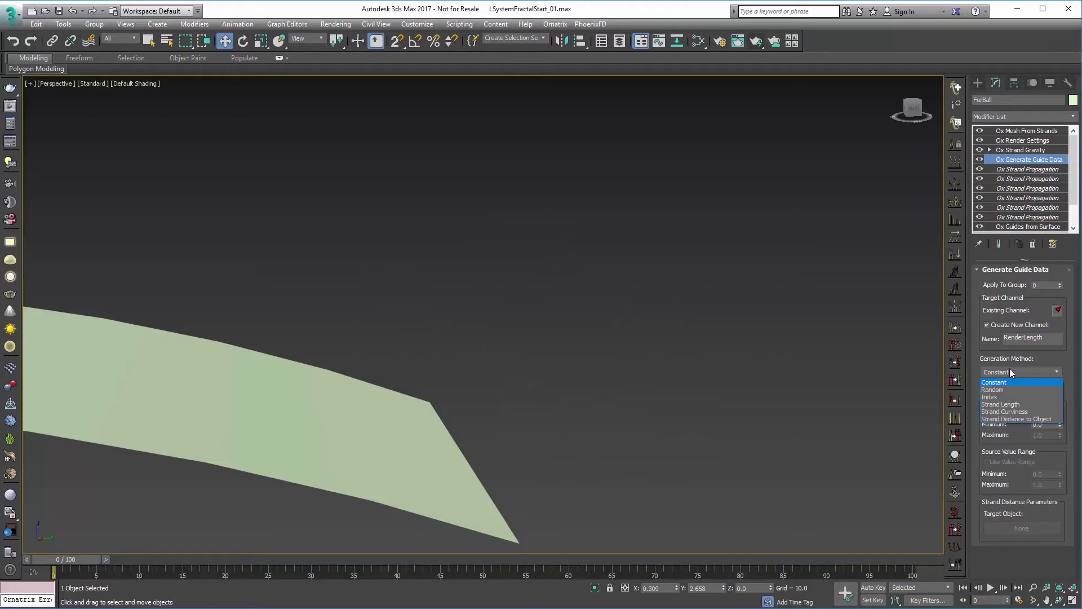
click(1009, 404)
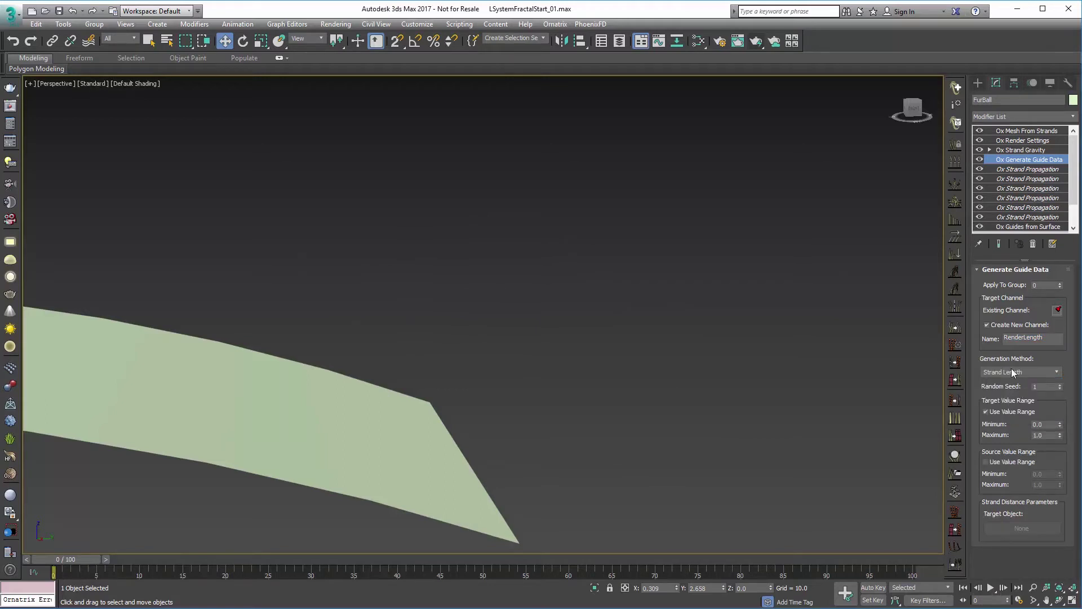
double_click(1041, 424)
double_click(1045, 434)
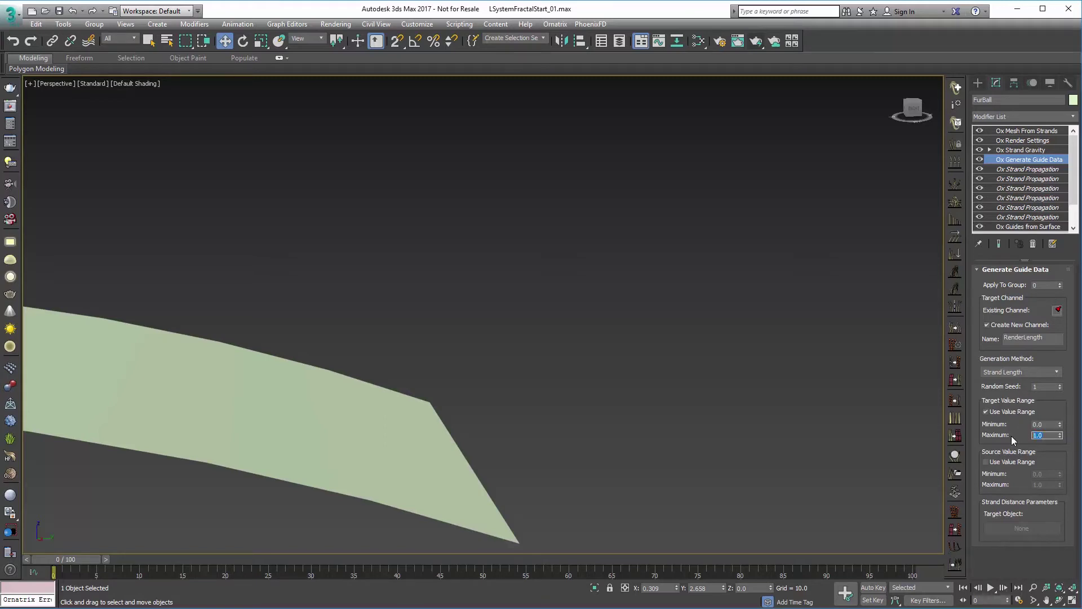
Assign the RenderLength channel as the Ox Render Settings thickness map and show the end result
click(1018, 139)
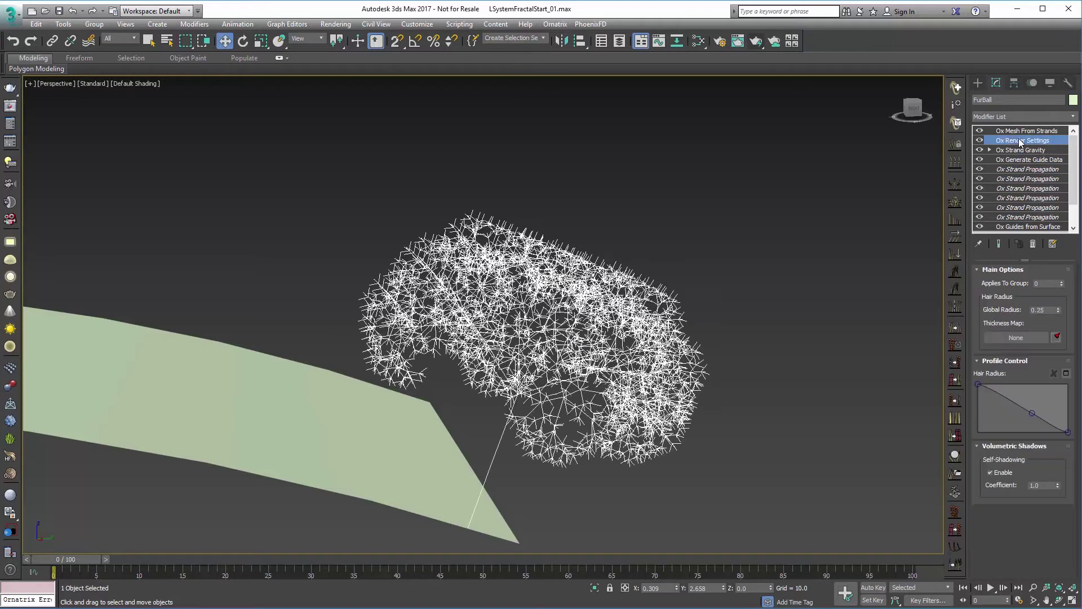
click(1056, 337)
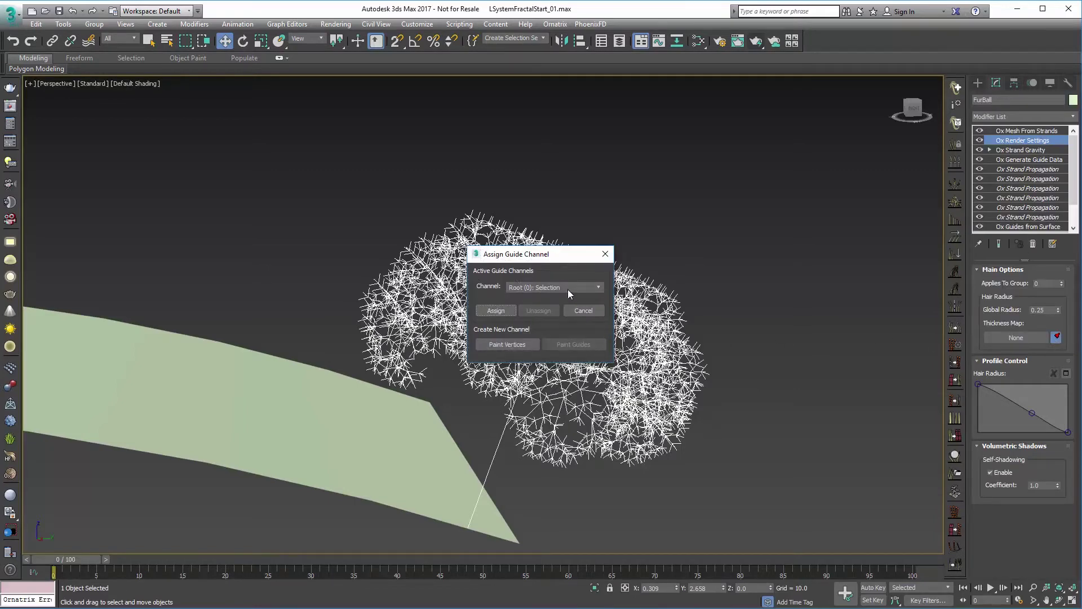
click(550, 287)
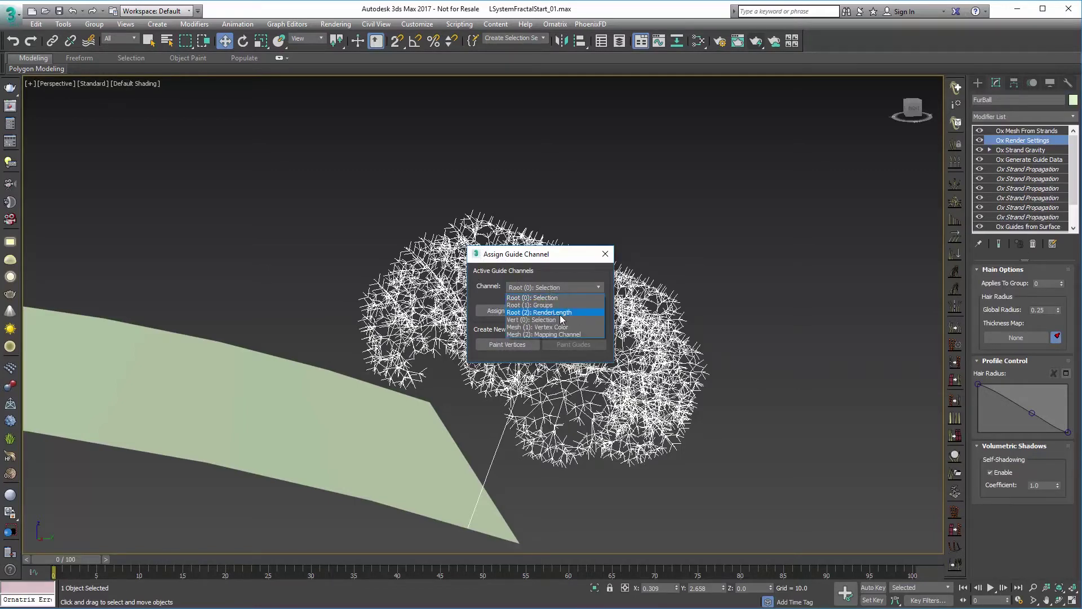
click(560, 313)
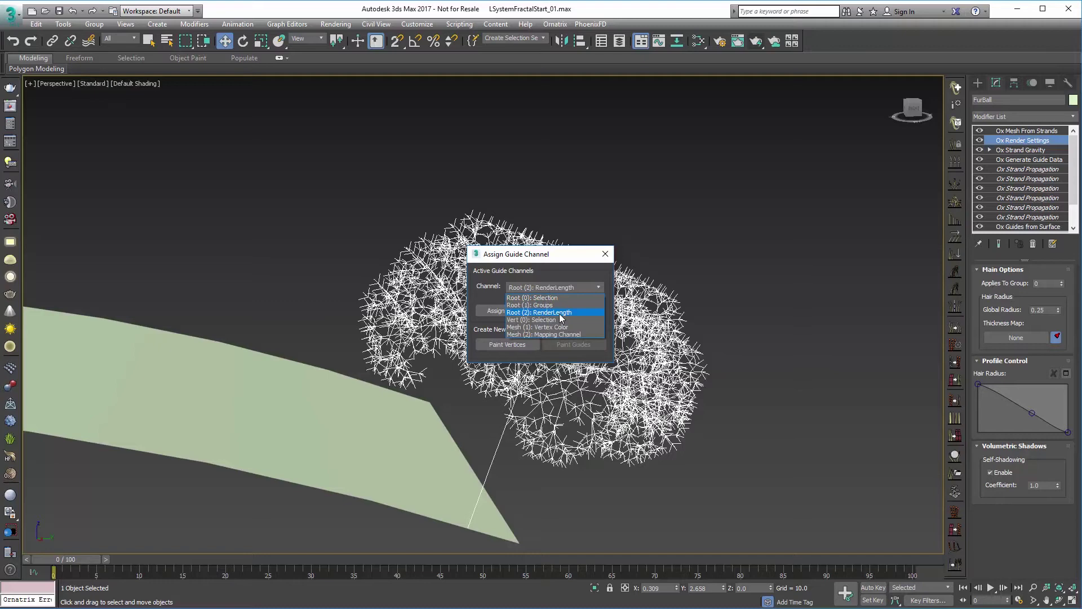
click(498, 314)
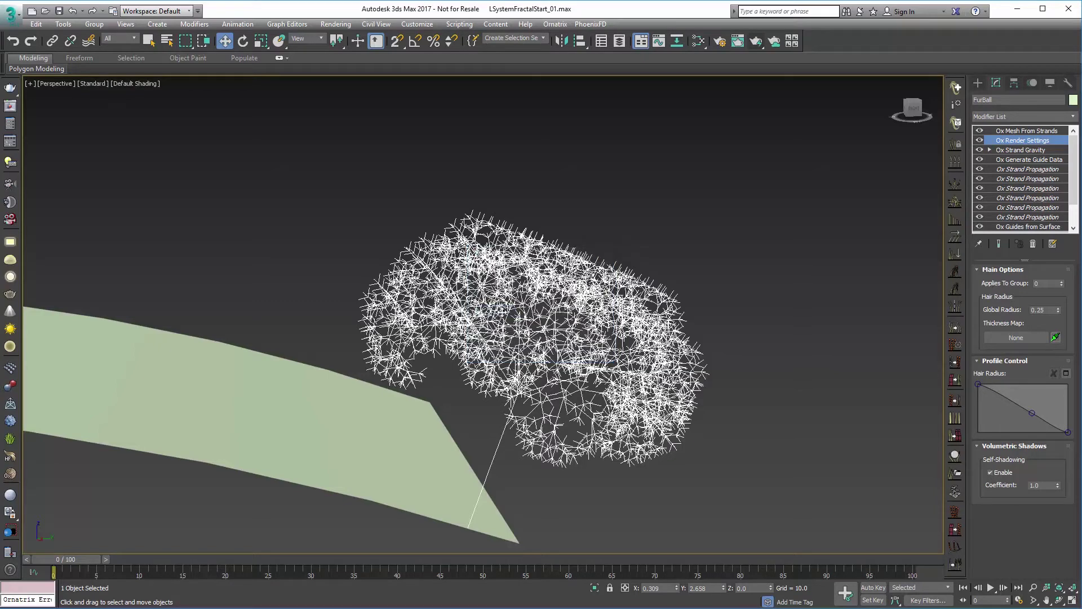
click(999, 244)
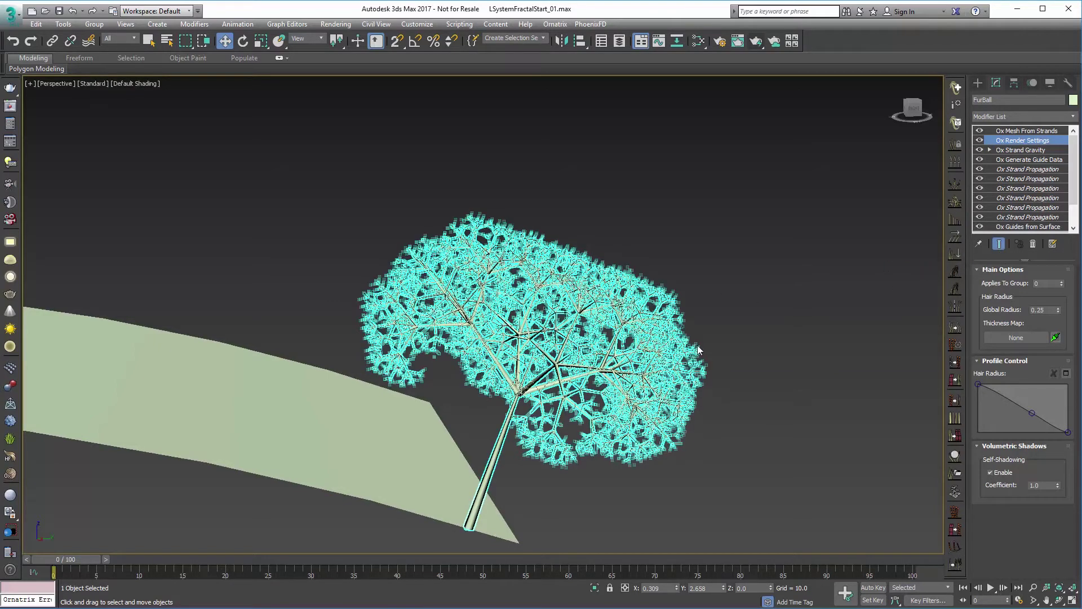
mouse_move(698, 349)
alt+middle_down()
mouse_move(676, 361)
mouse_move(715, 338)
mouse_move(698, 353)
alt+middle_up()
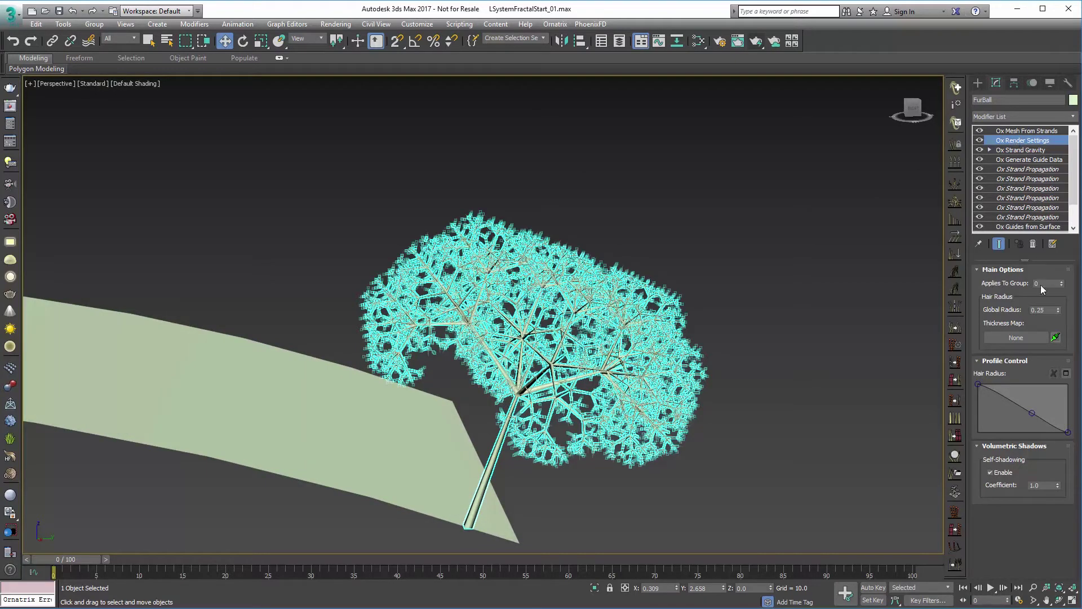
Raise the Global Radius from 0.25 to 0.4 and inspect the thicker tree
click(1047, 309)
text(0.4)
key(Return)
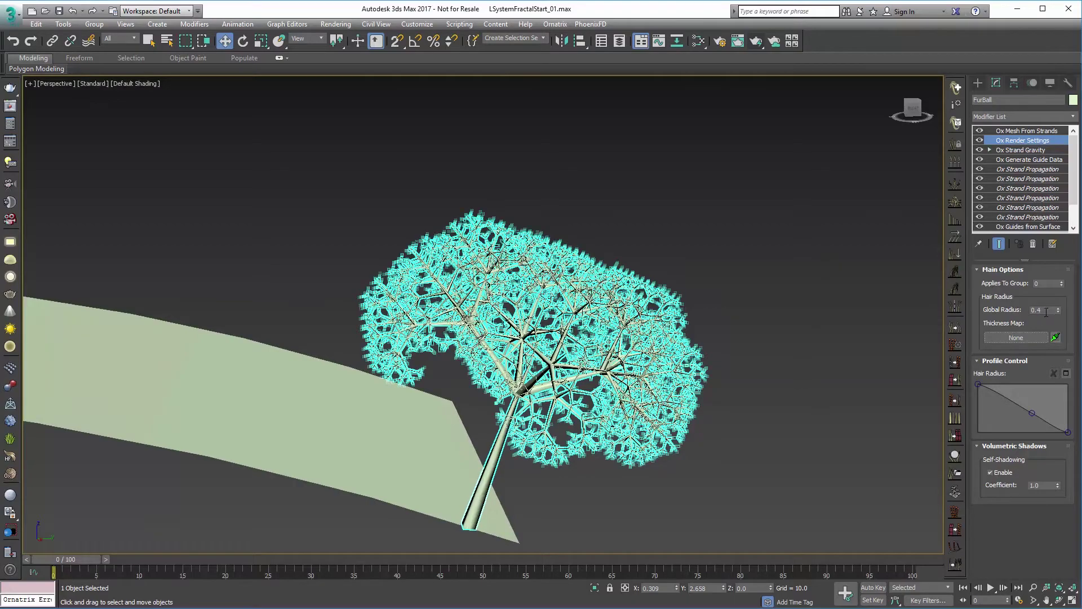
click(759, 397)
alt+middle_drag(741, 399, 732, 321)
click(719, 407)
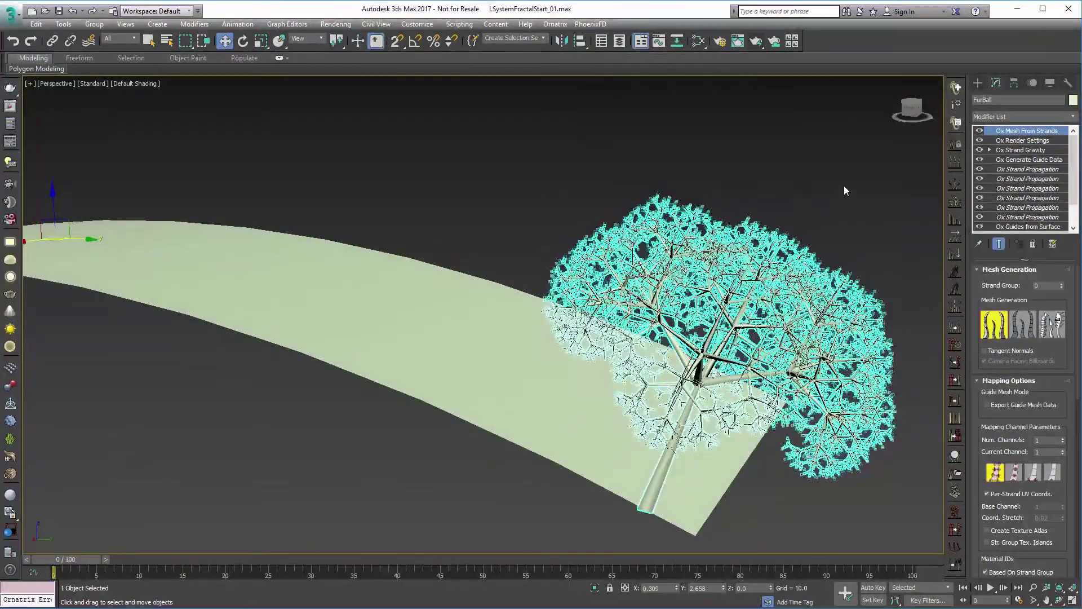
Reselect the tree and open the Ox Guides from Surface distribution settings
click(844, 186)
alt+middle_drag(813, 479, 741, 518)
click(726, 353)
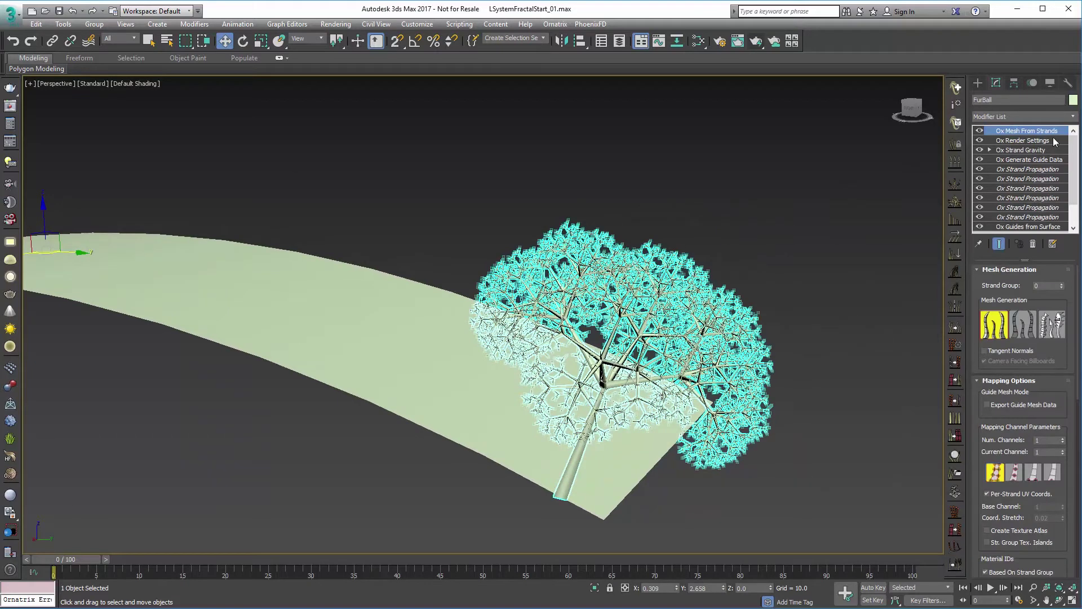
drag(1074, 179, 1075, 200)
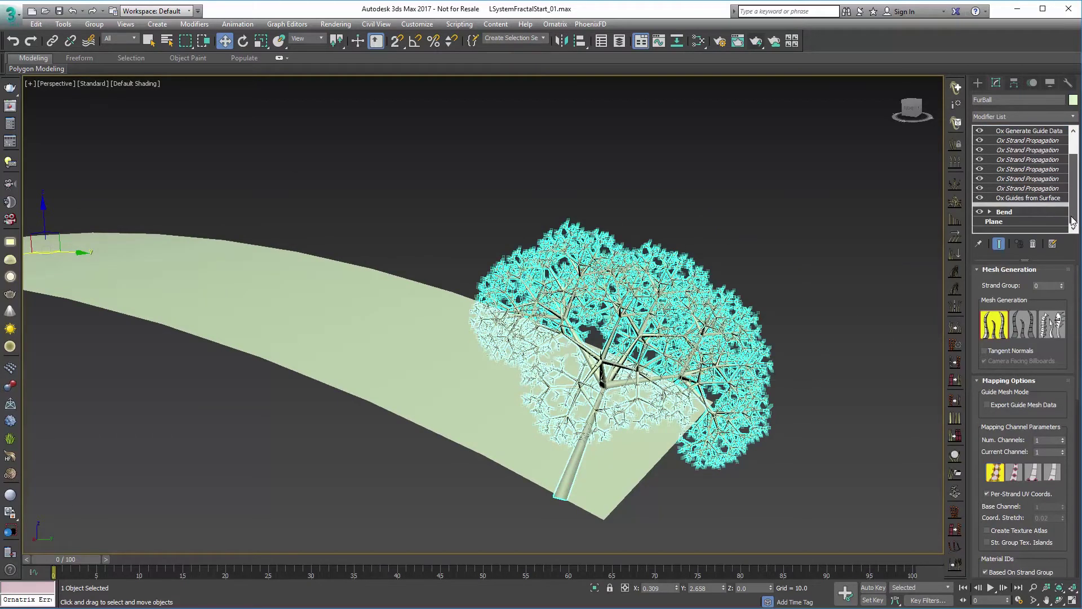
click(1026, 199)
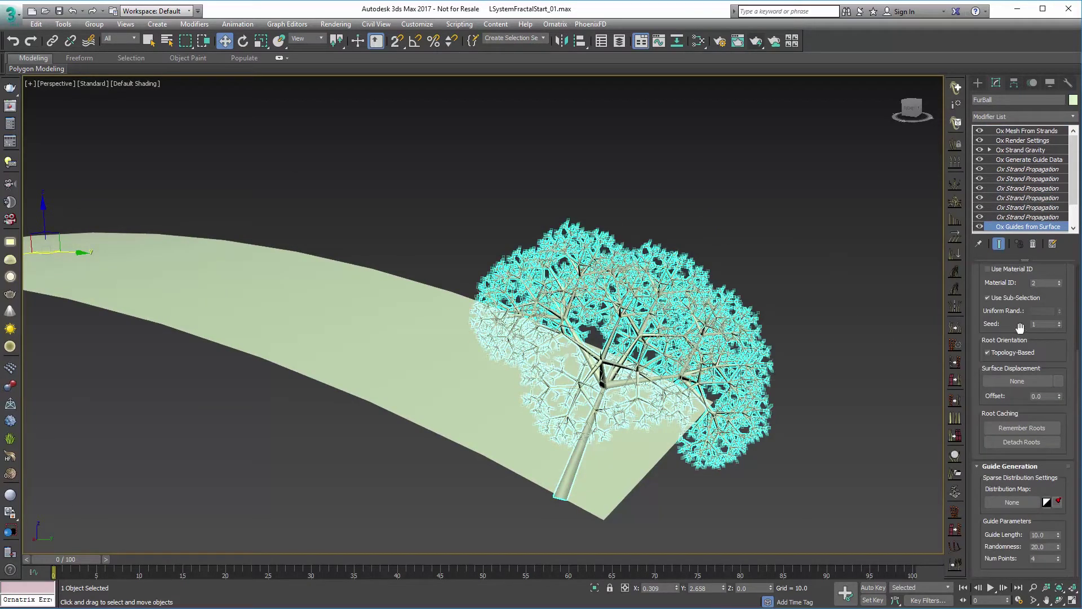
Set Root Count to 10, then 20, and view the trees across the whole plane
scroll(1009, 363, up, 3)
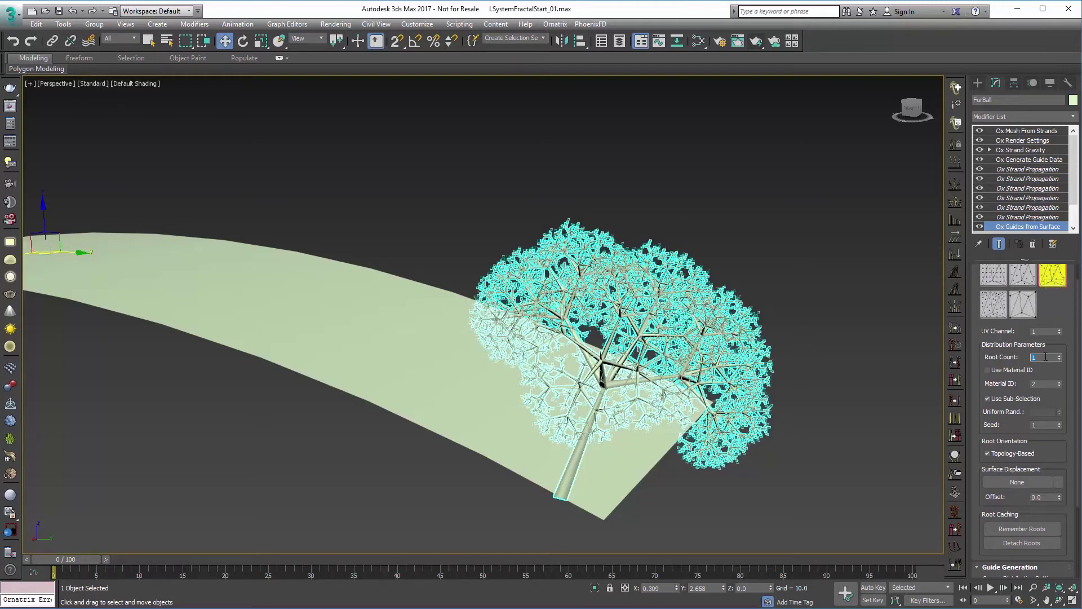
key(Return)
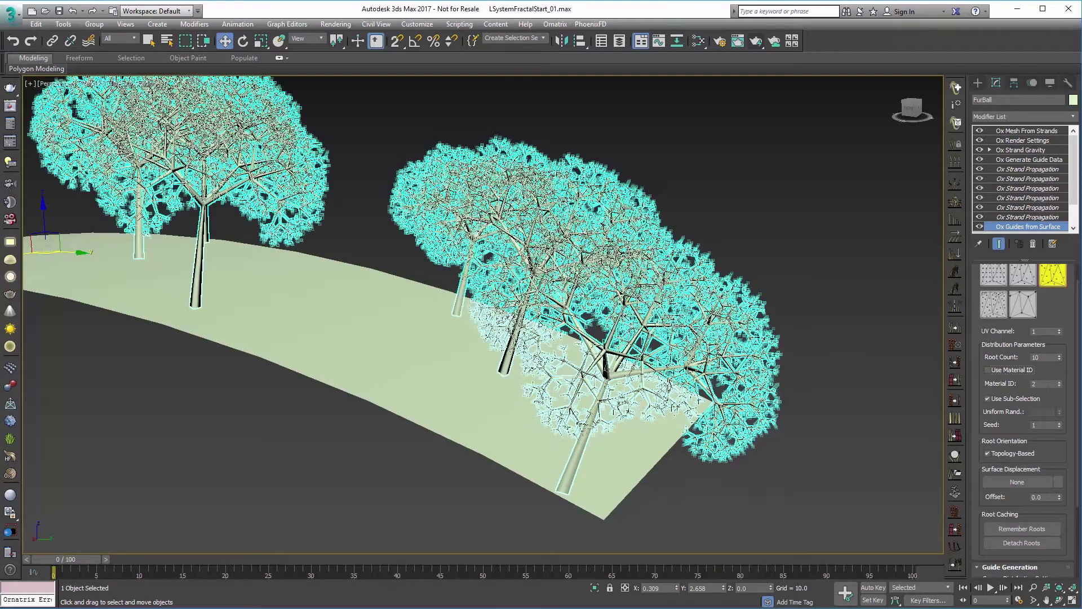
click(1041, 358)
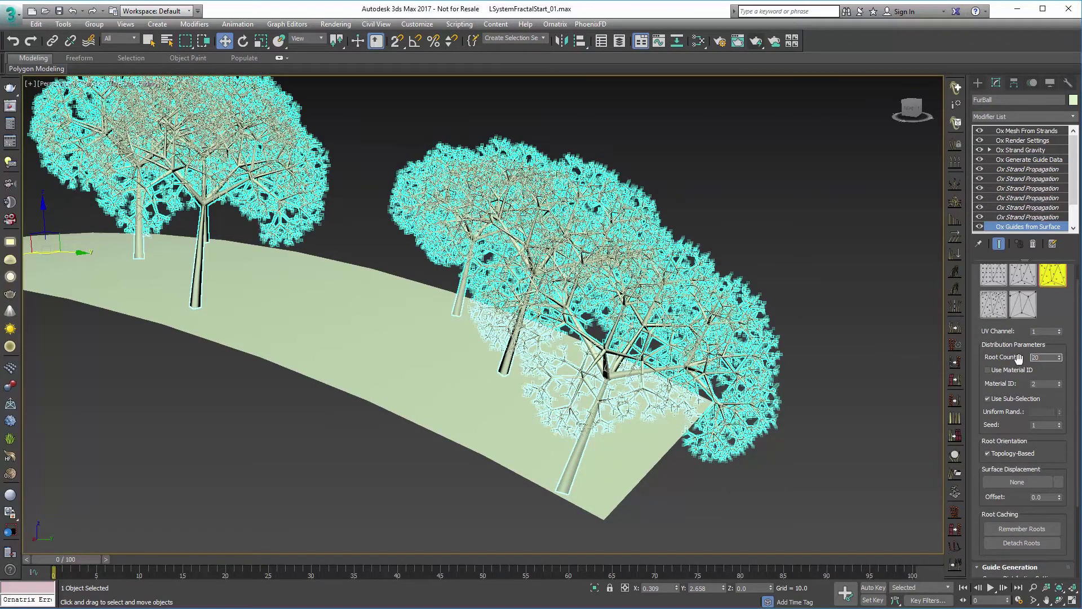
key(Return)
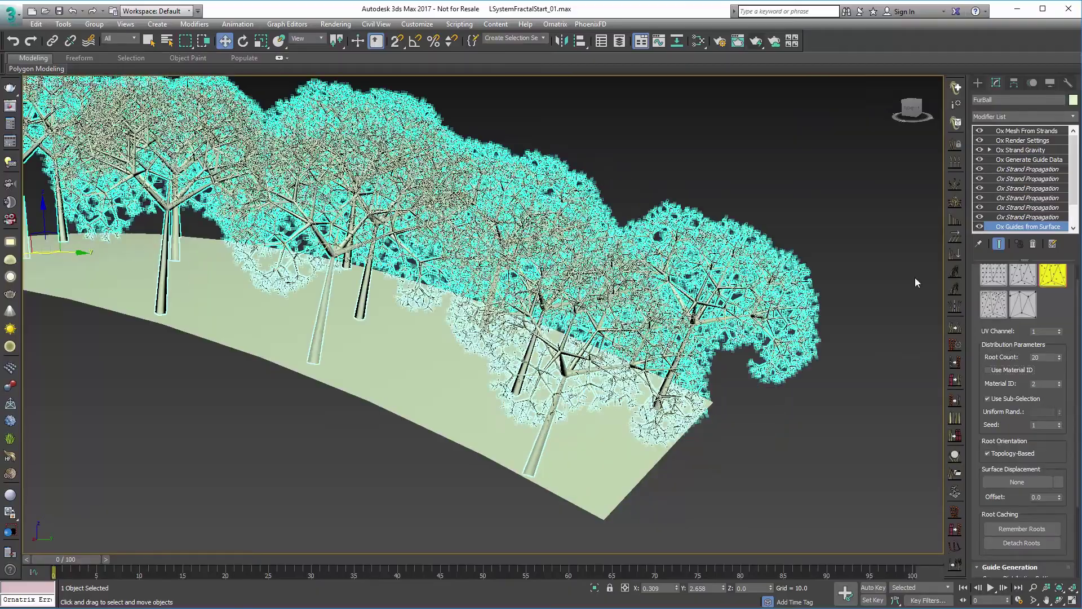
click(752, 117)
alt+middle_drag(755, 122, 636, 300)
click(658, 217)
Set the Ox Render Settings Global Radius to 0.6 and inspect the thickened forest
click(532, 237)
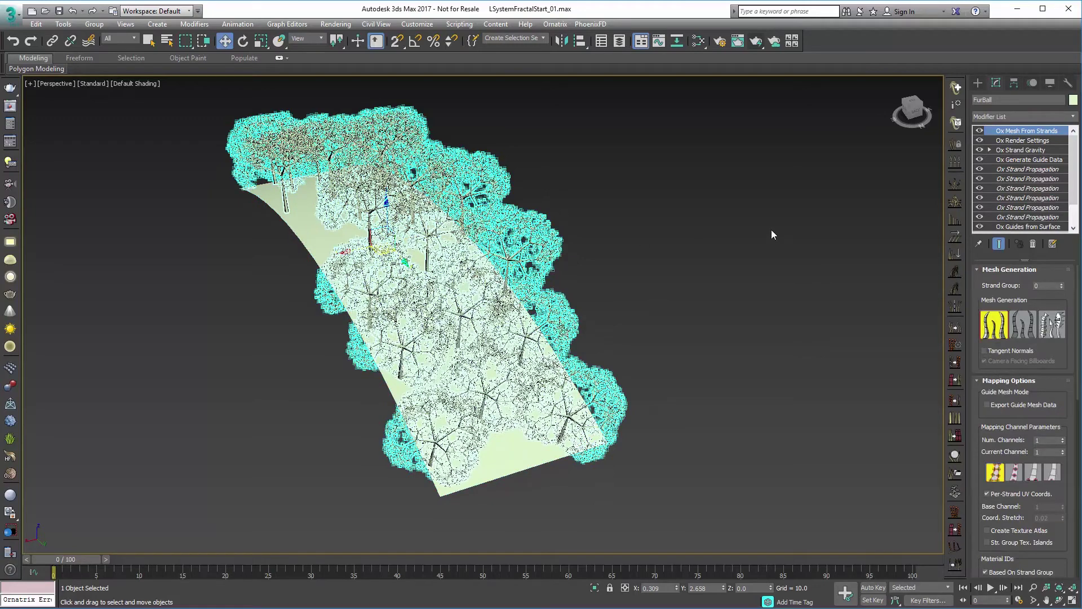
click(1022, 140)
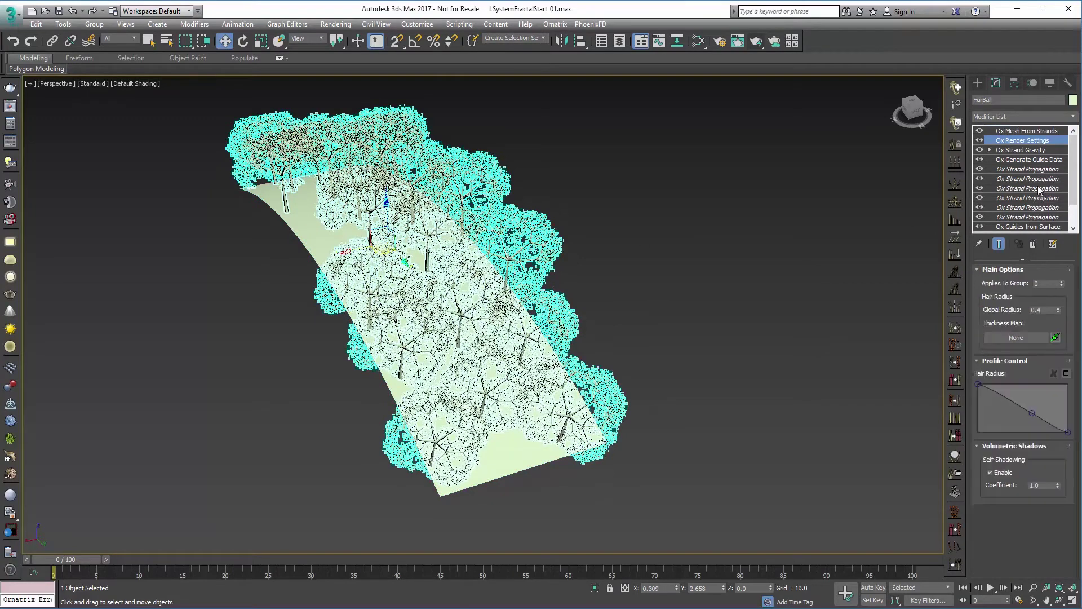
click(1047, 309)
key(BackSpace)
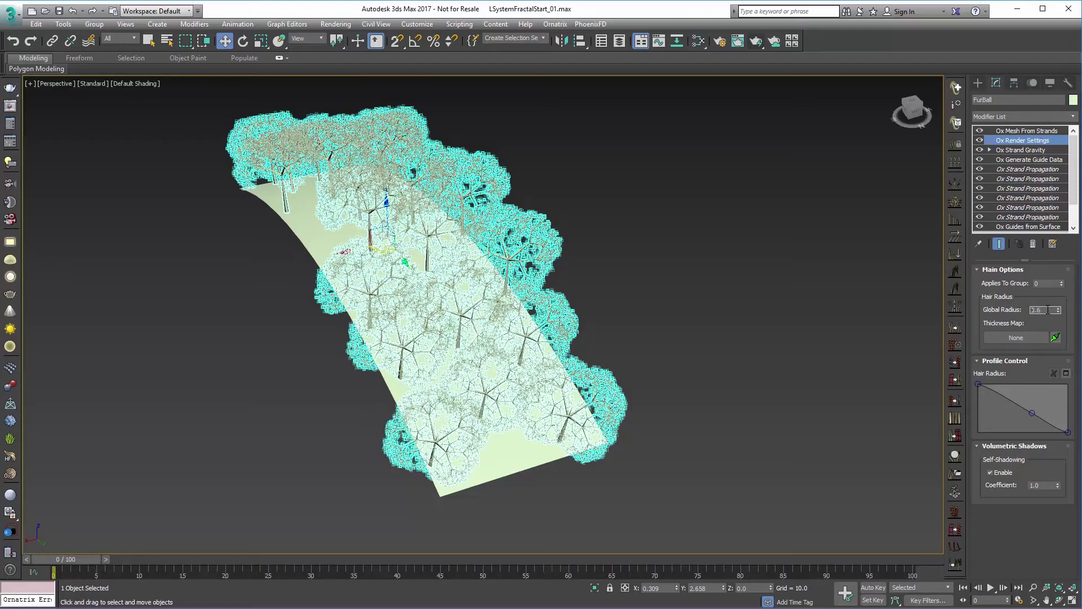
key(Return)
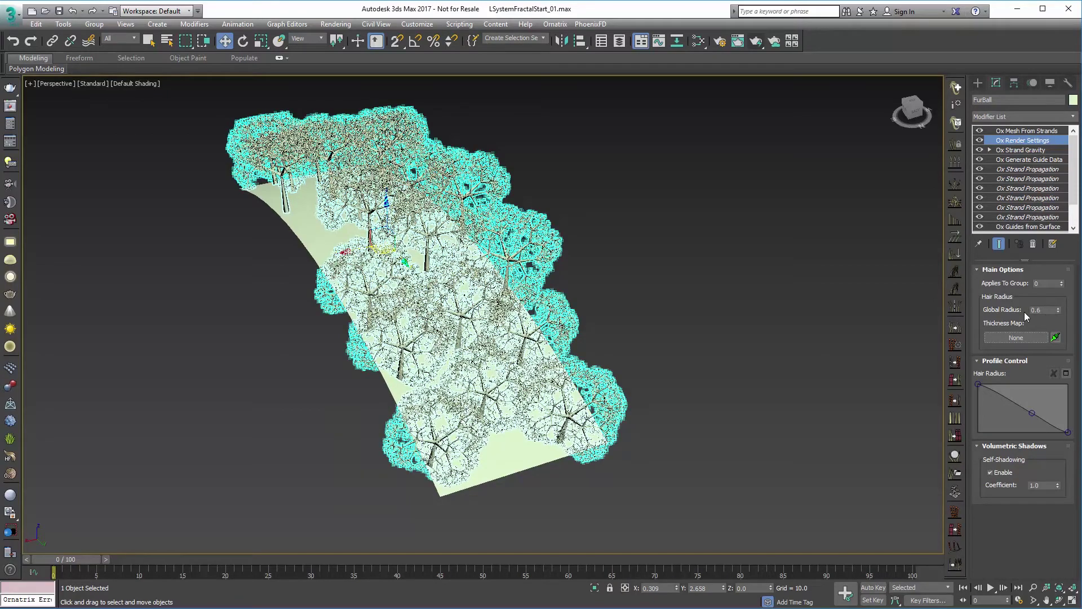
alt+middle_drag(686, 389, 705, 372)
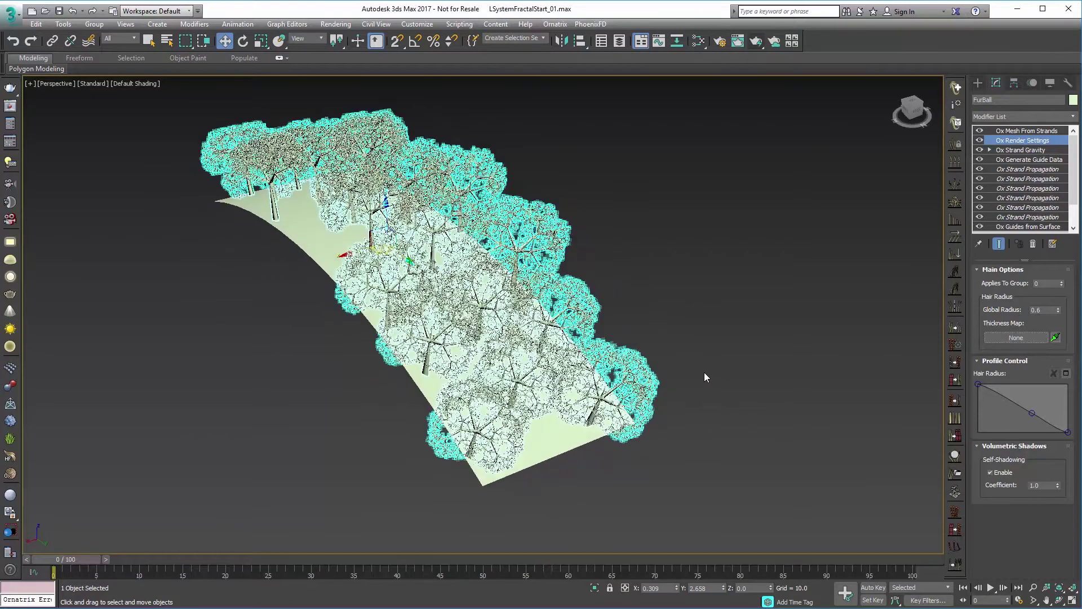
click(705, 371)
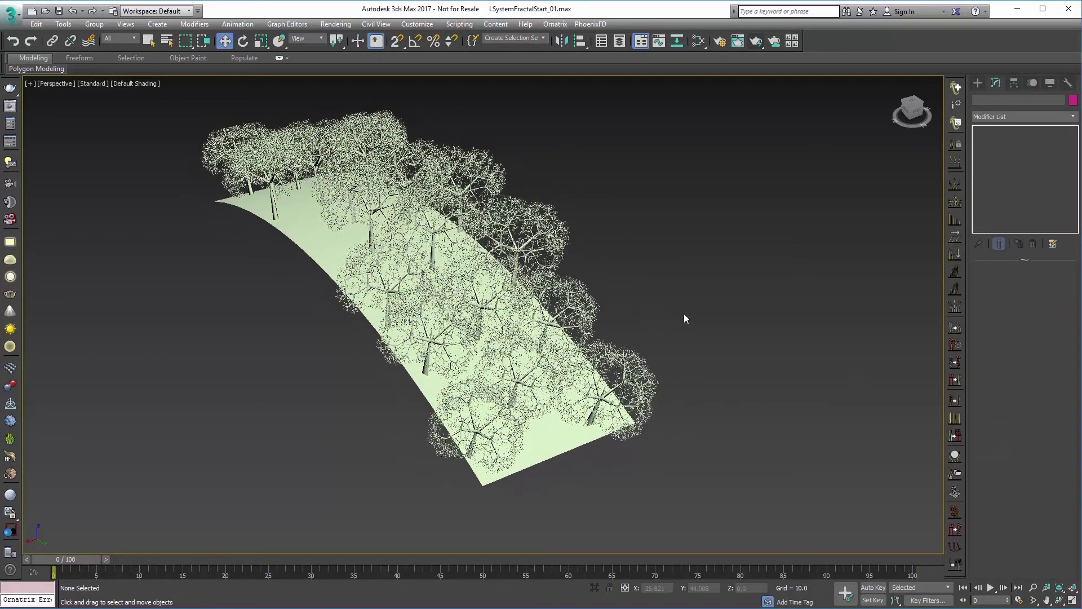
middle_drag(684, 313, 680, 318)
click(523, 217)
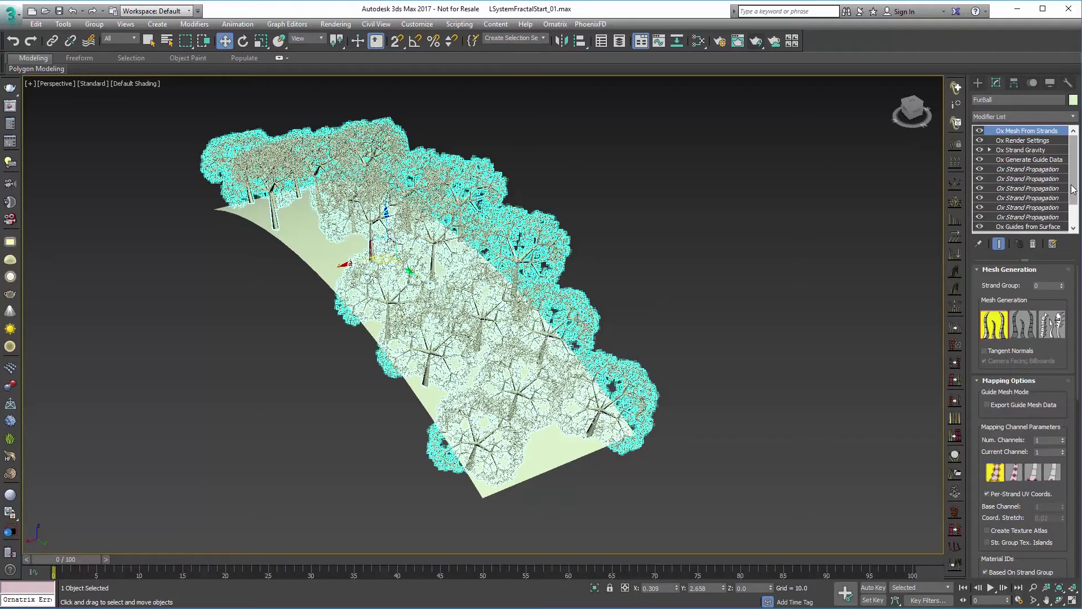
Raise the Ox Guides from Surface Root Count from 20 to 35 and view the denser forest
click(1075, 222)
scroll(1071, 220, up, 1)
click(1028, 226)
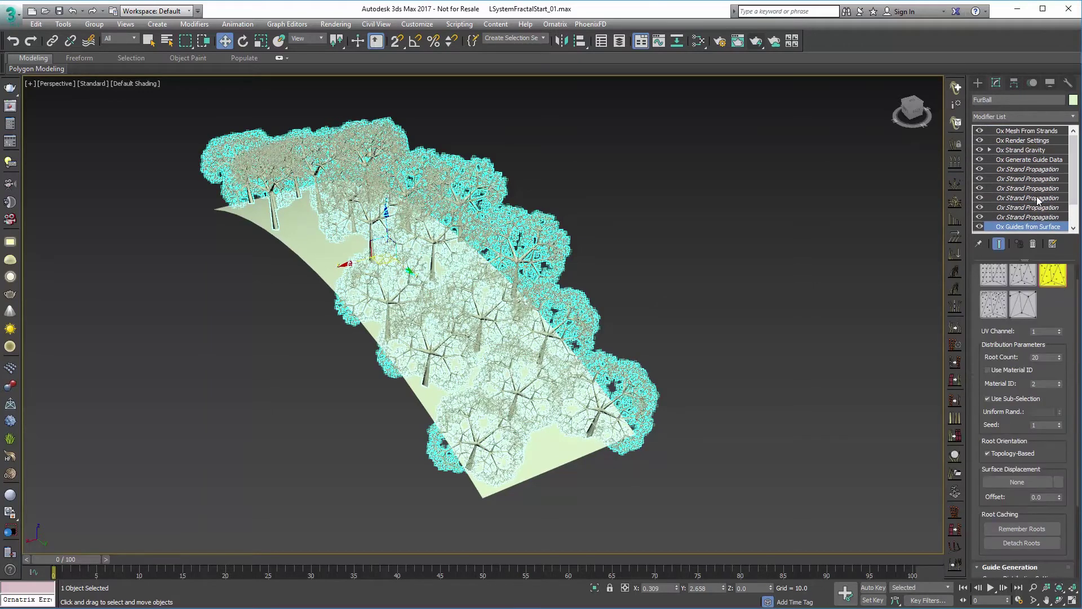
double_click(1045, 357)
key(Return)
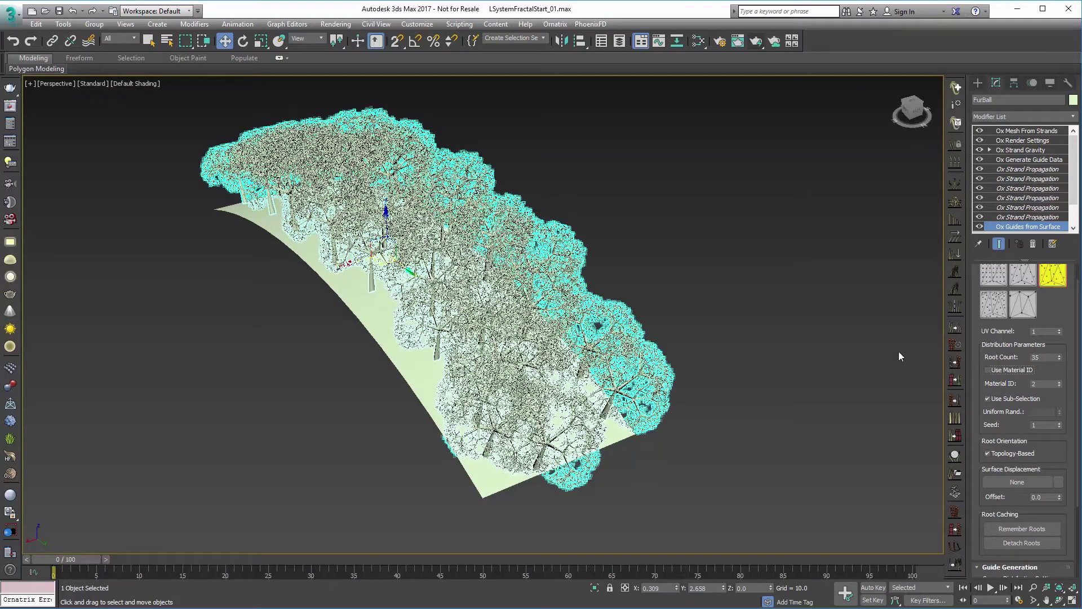
click(710, 300)
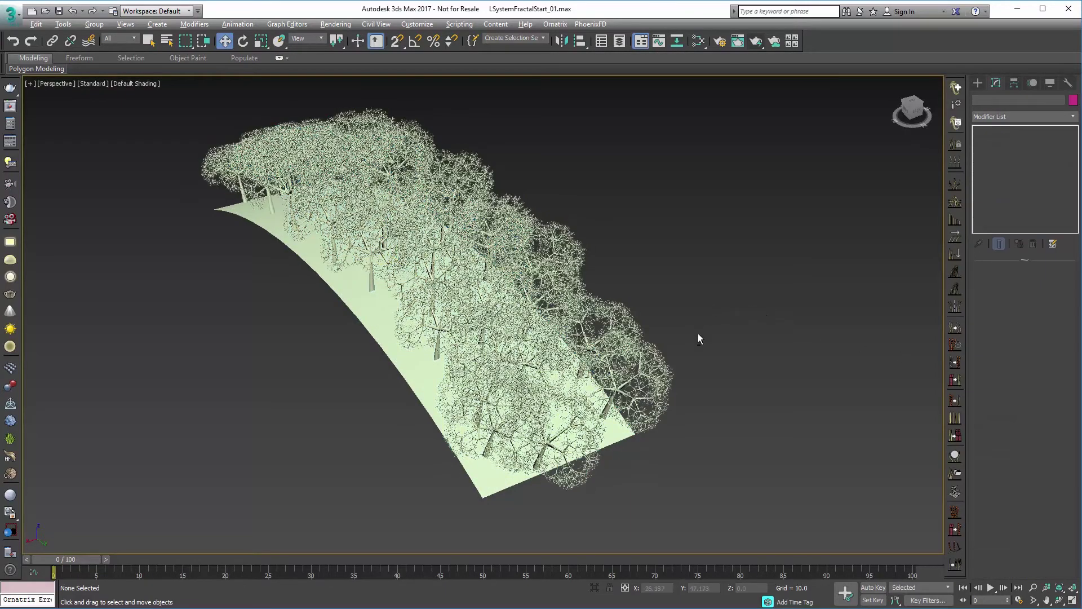
alt+middle_drag(703, 332, 655, 349)
click(610, 395)
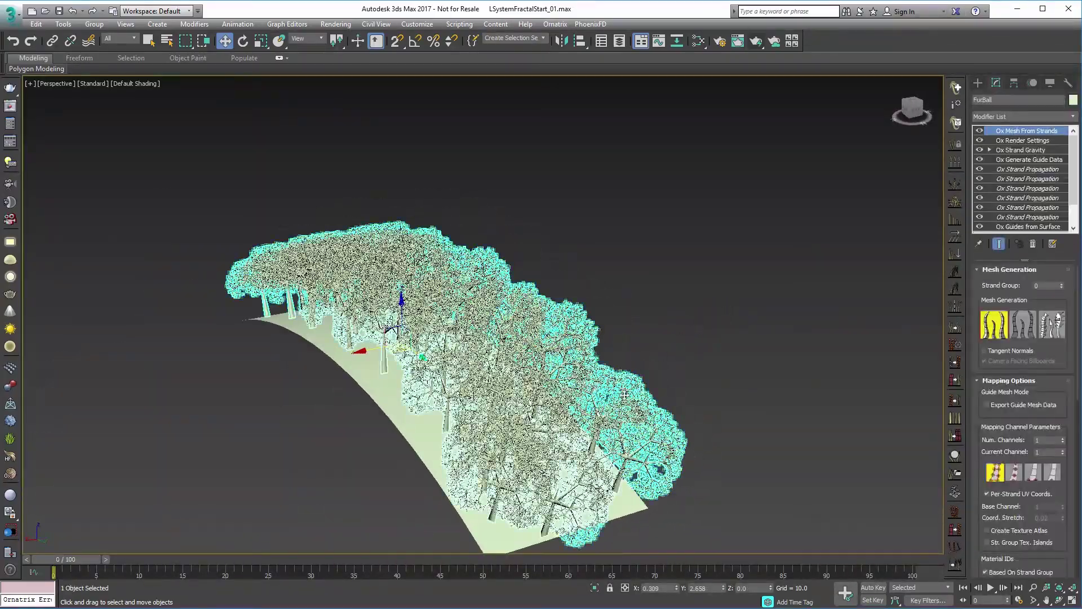
Select the guide randomness value 20.0, then open the Slate Material Editor with M
scroll(1016, 218, down, 3)
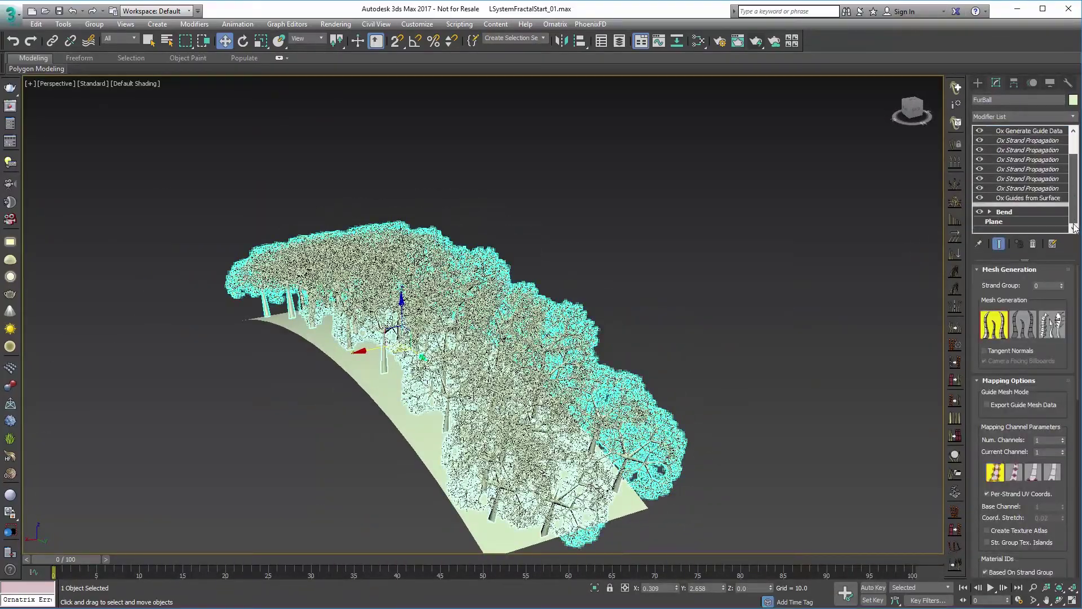
click(1039, 198)
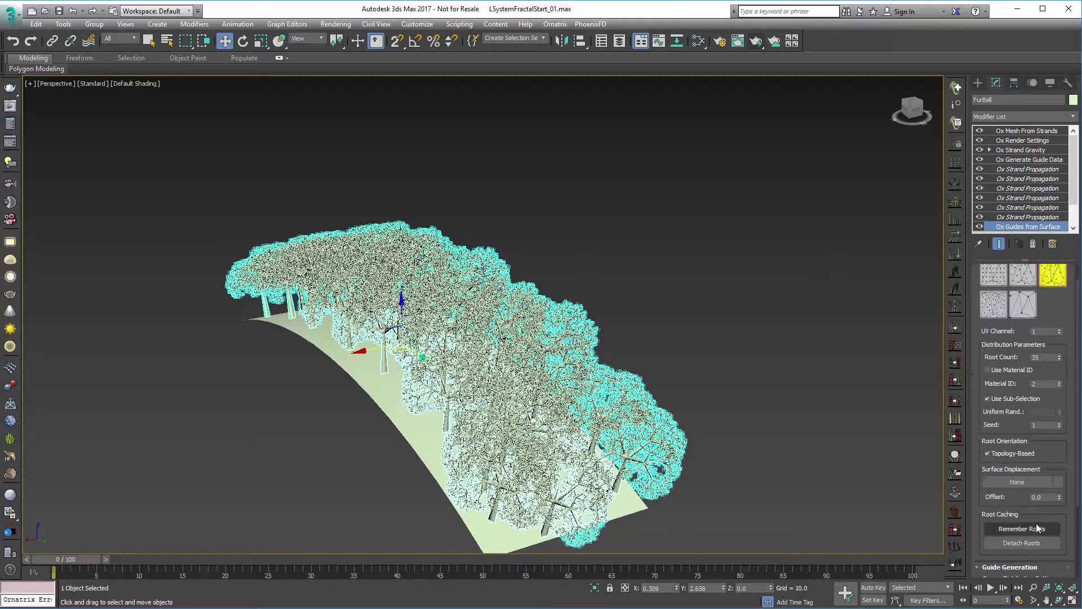
scroll(1016, 367, down, 3)
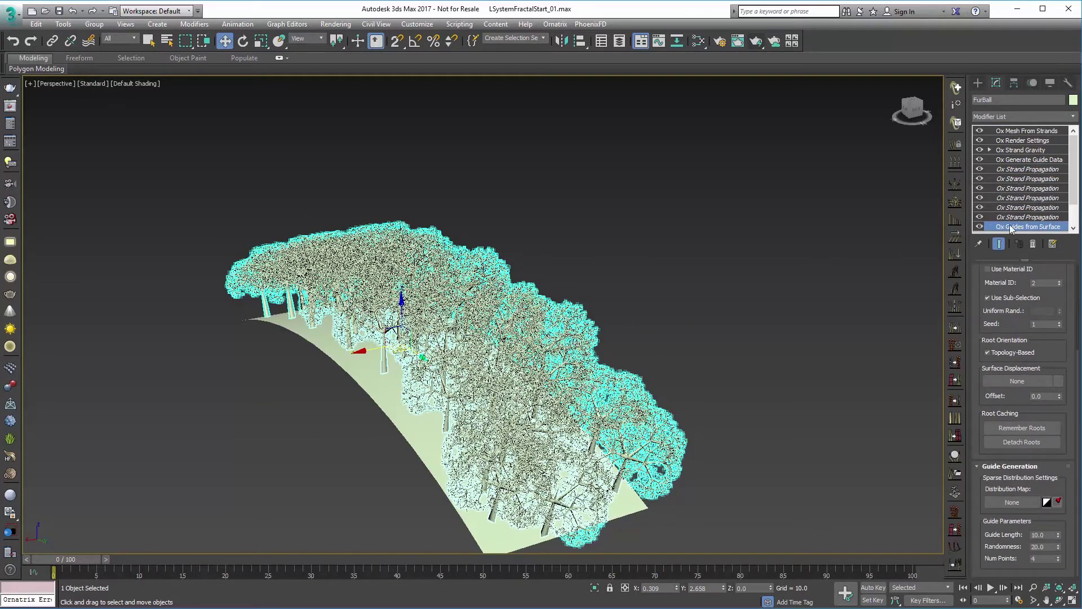
double_click(1050, 546)
click(738, 333)
key(m)
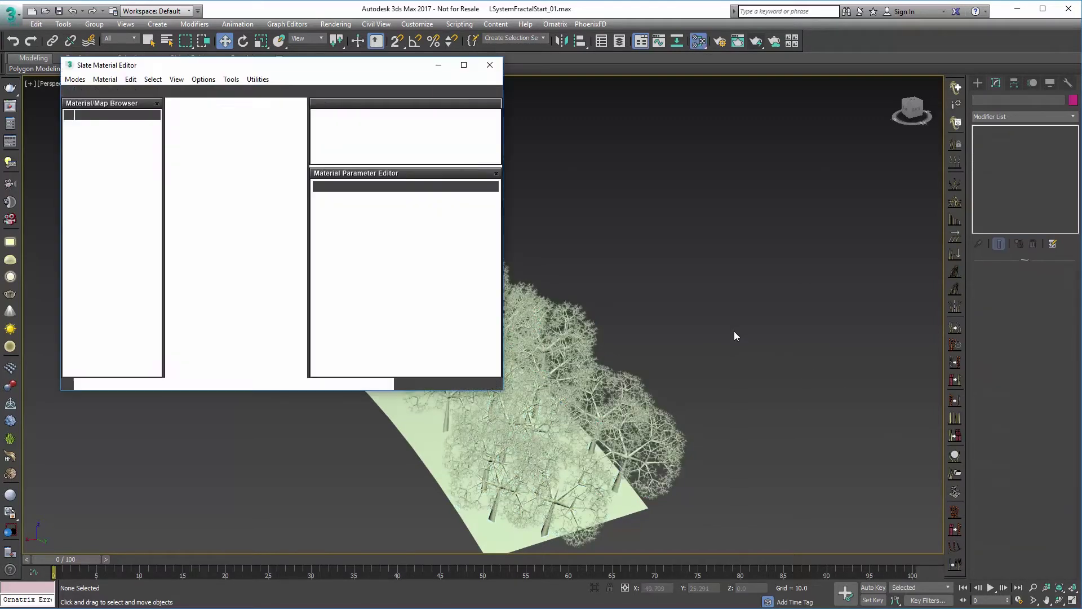
In the Compact Material Editor, set diffuse to olive green (R78 G136 B49), then close it
click(75, 79)
click(85, 93)
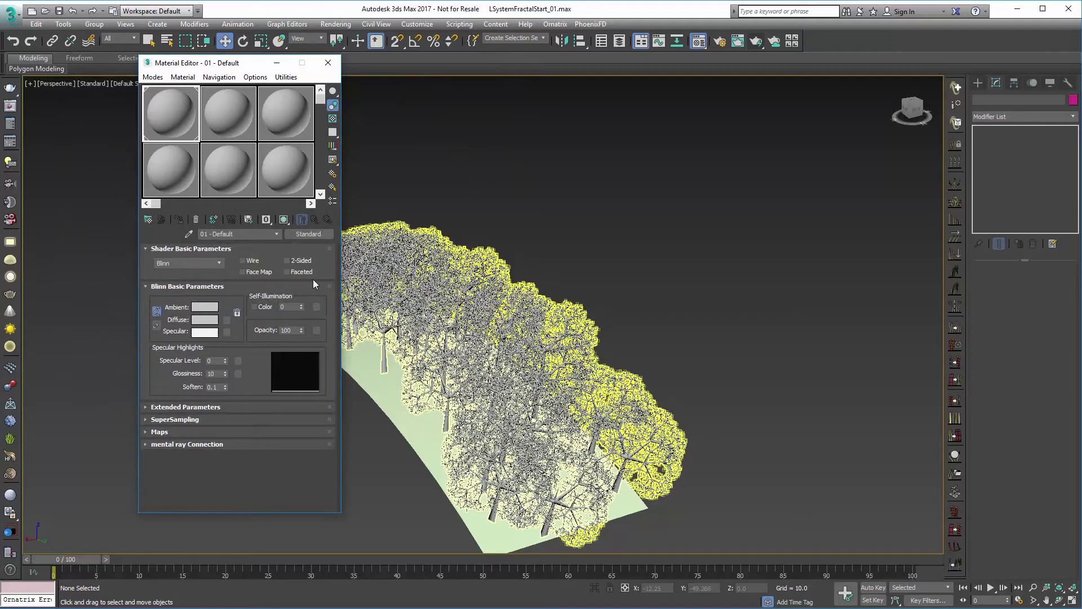
click(206, 320)
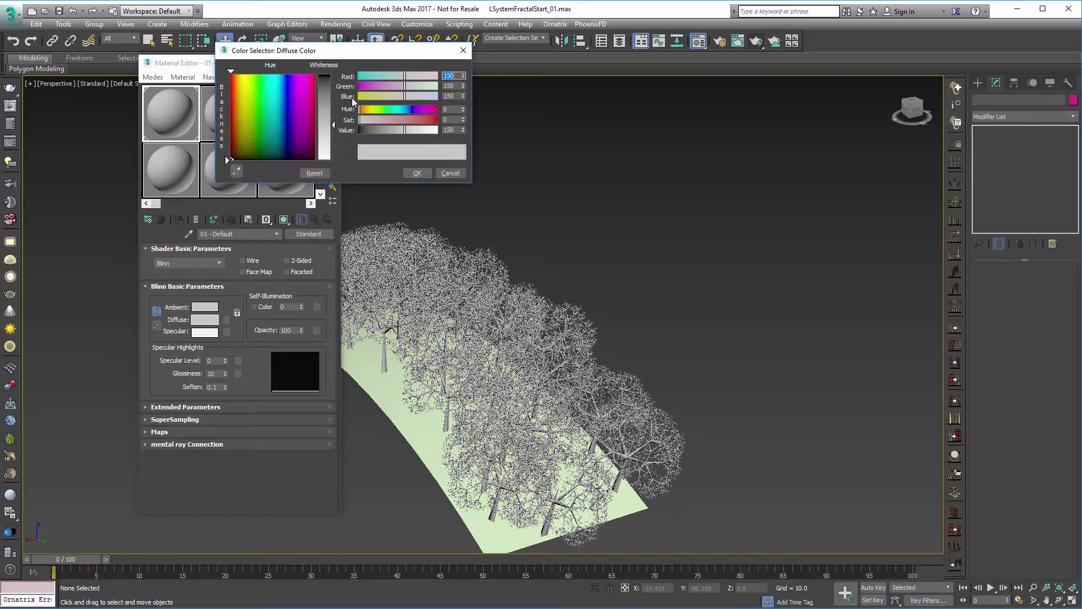
click(254, 96)
click(249, 105)
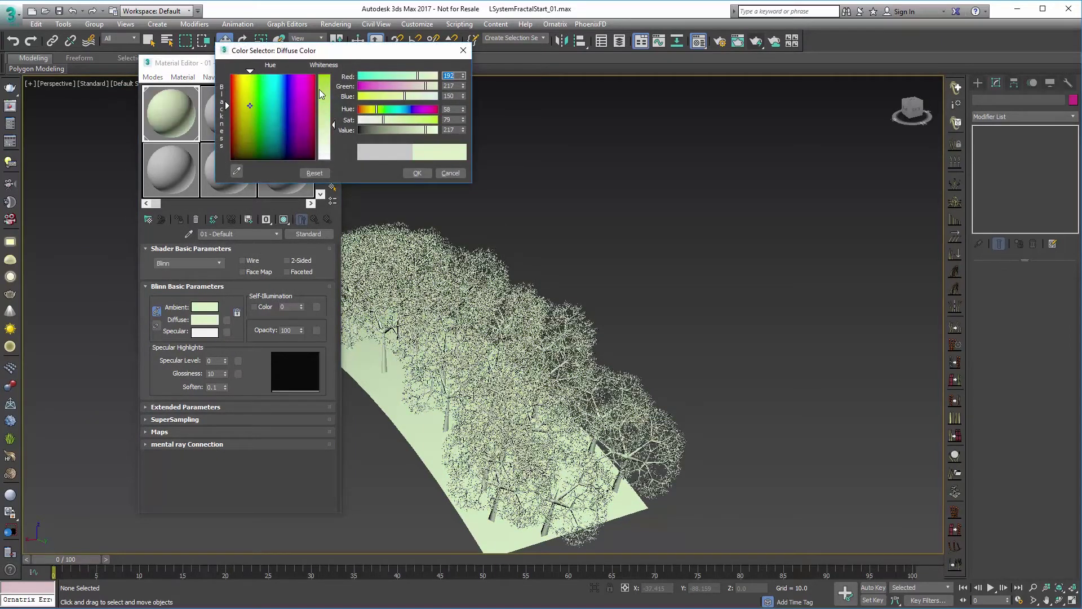
drag(321, 90, 321, 75)
click(395, 129)
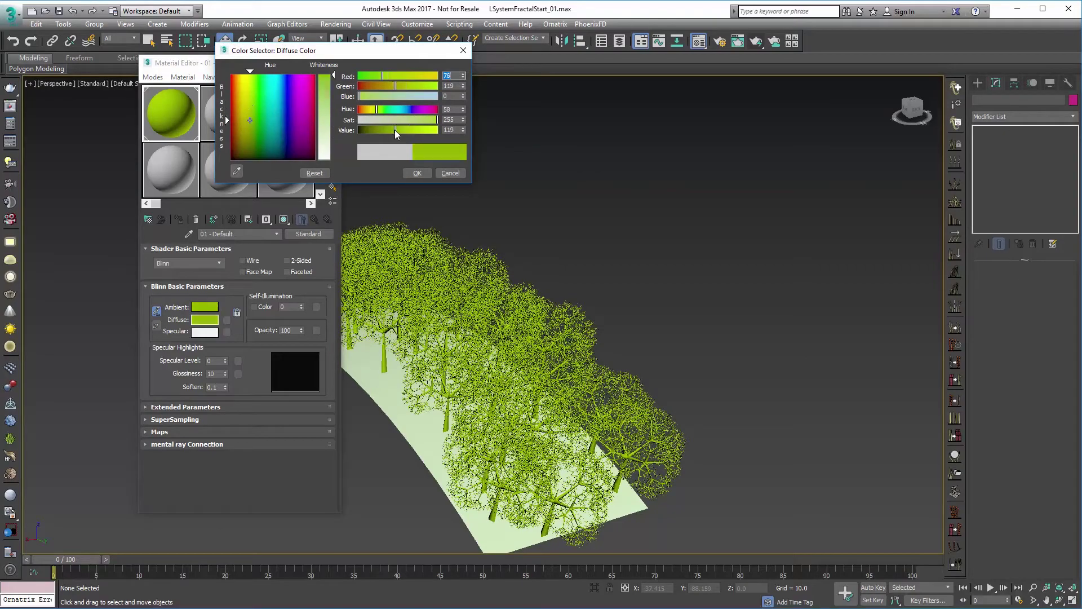
click(420, 173)
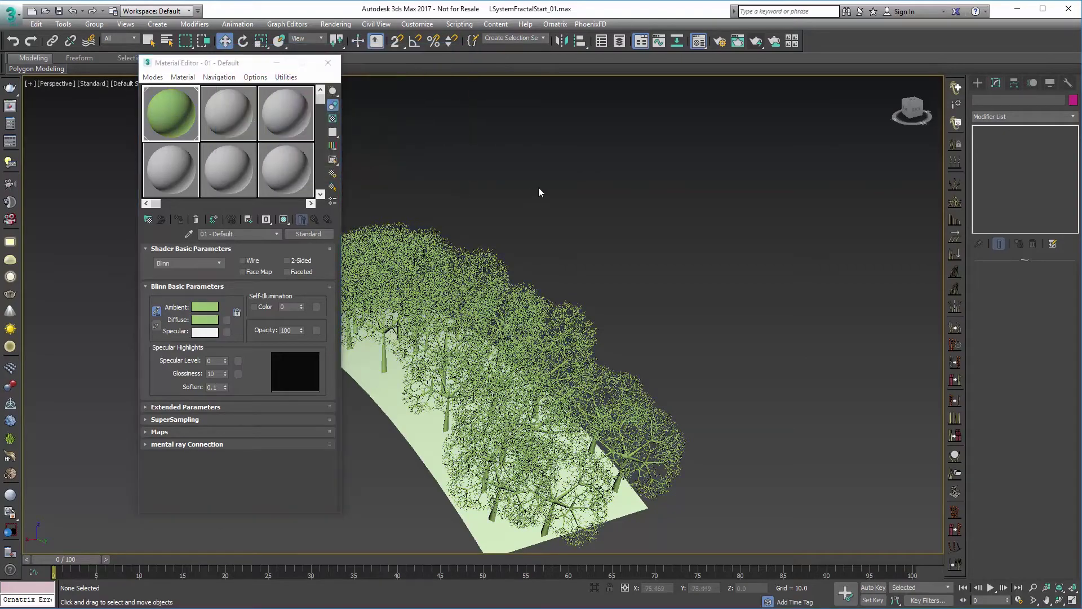
click(328, 62)
middle_drag(694, 376, 691, 356)
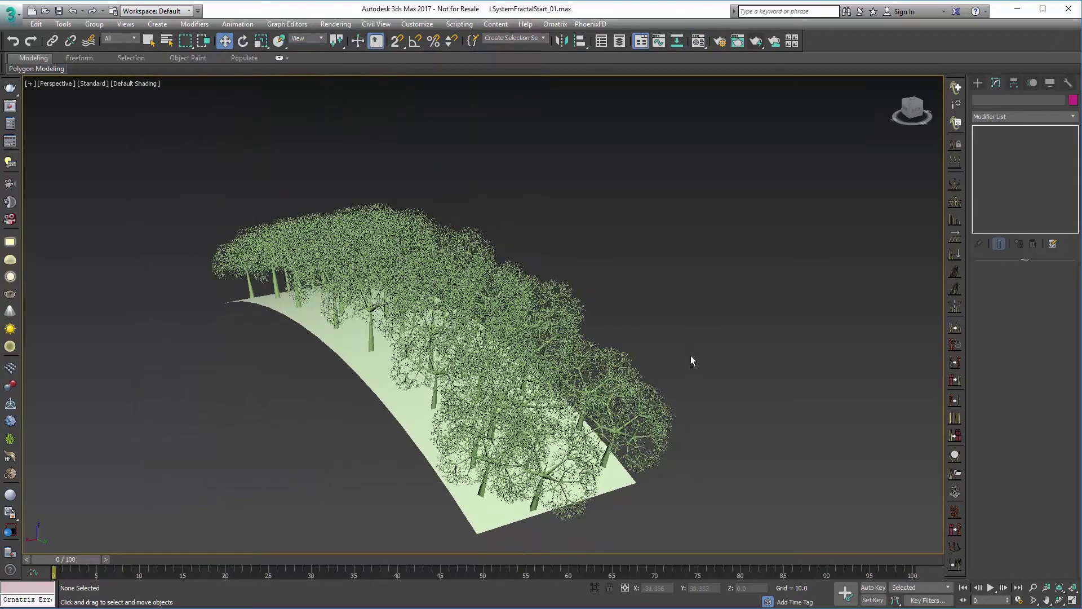
click(756, 42)
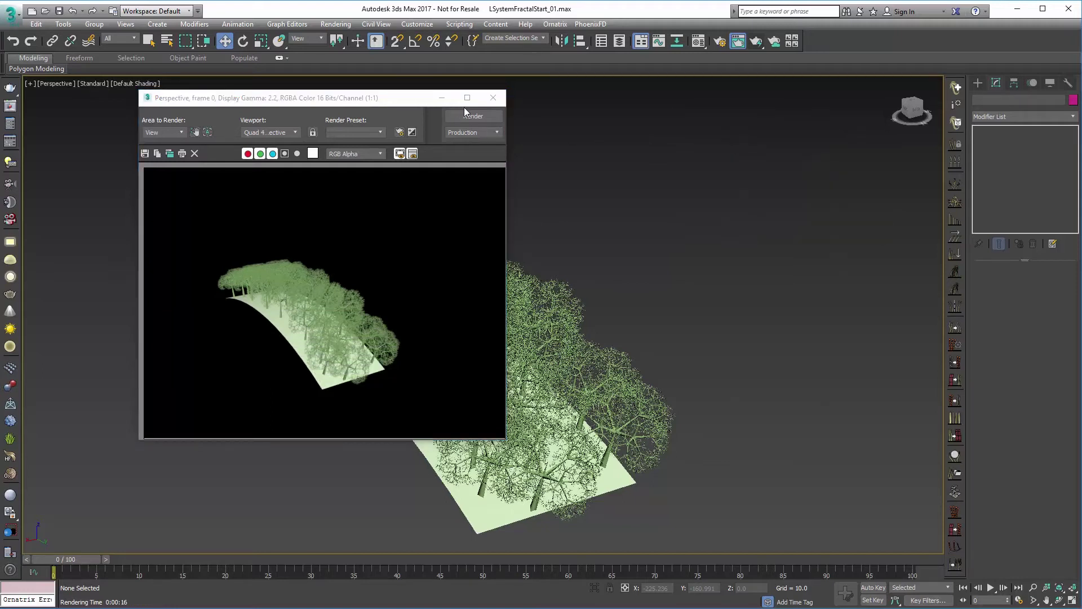
click(494, 98)
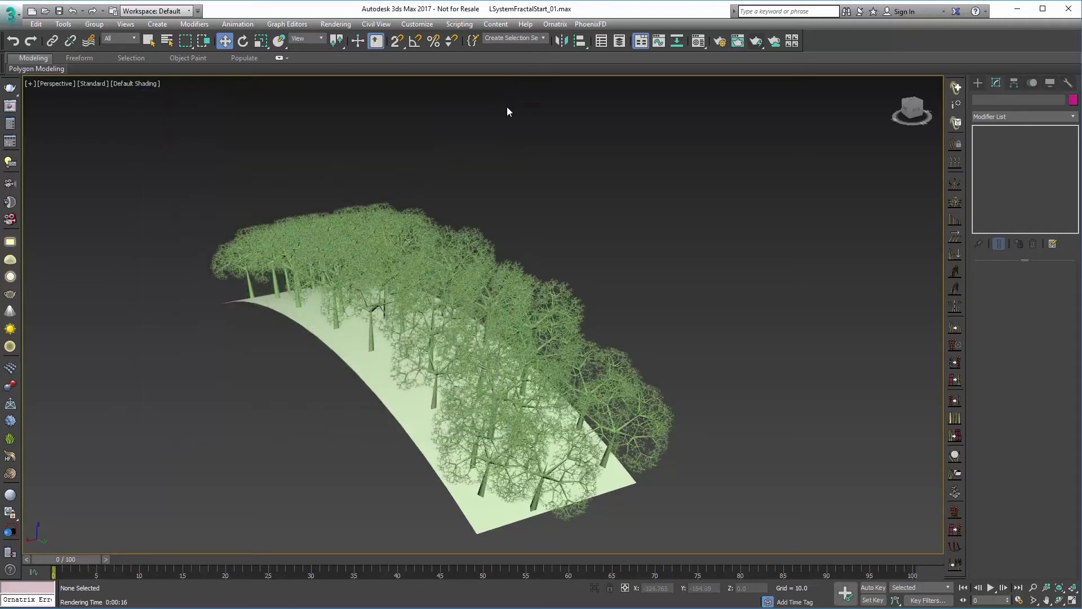
In the four-viewport layout, draw a VRayLight plane over the forest in the Top view
key(alt+w)
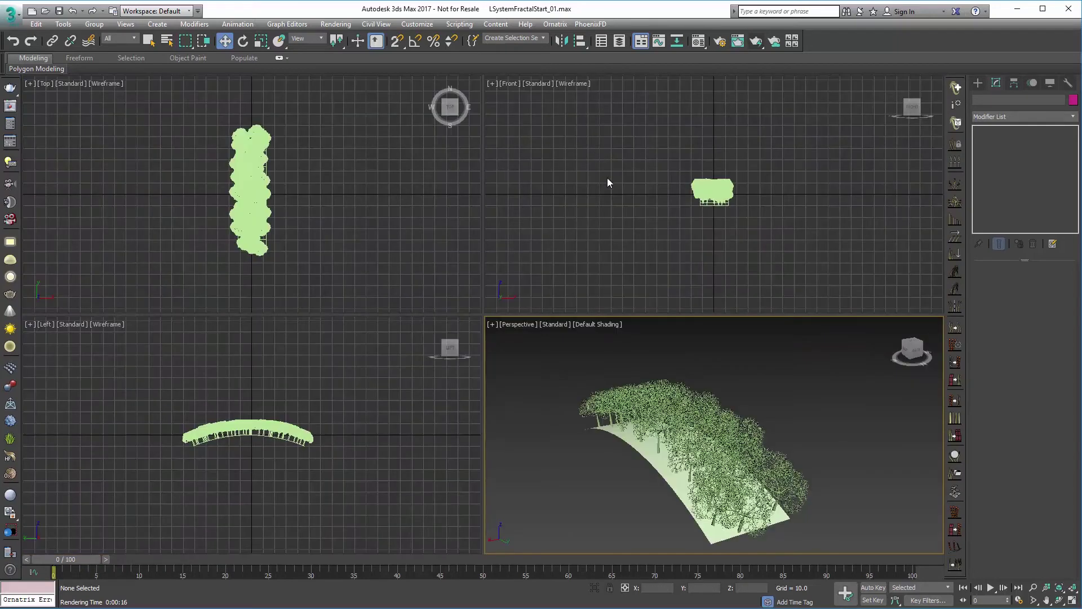
click(978, 83)
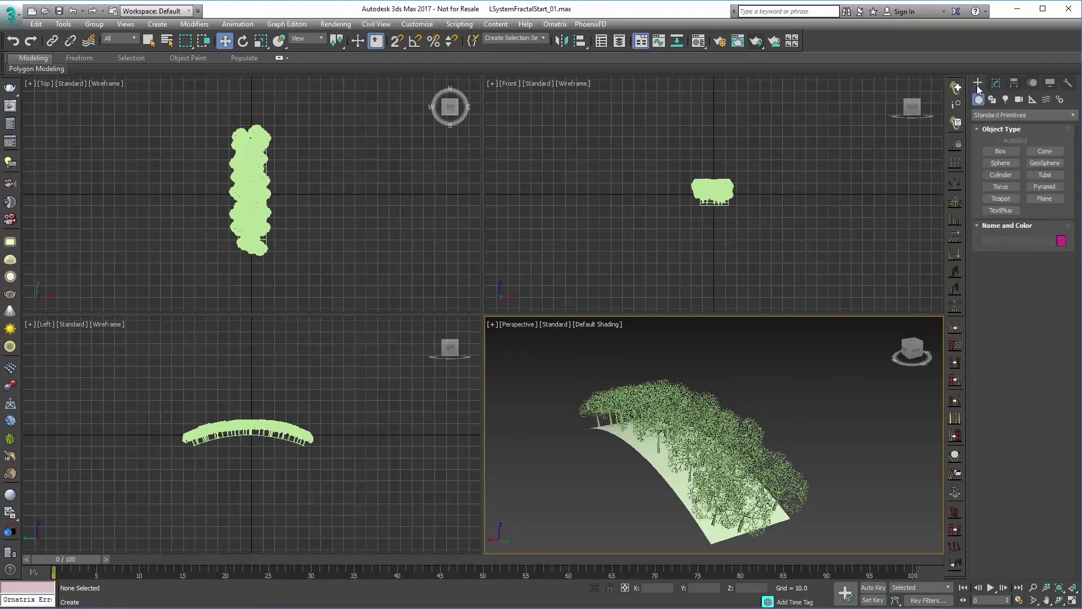
click(1005, 99)
click(1006, 114)
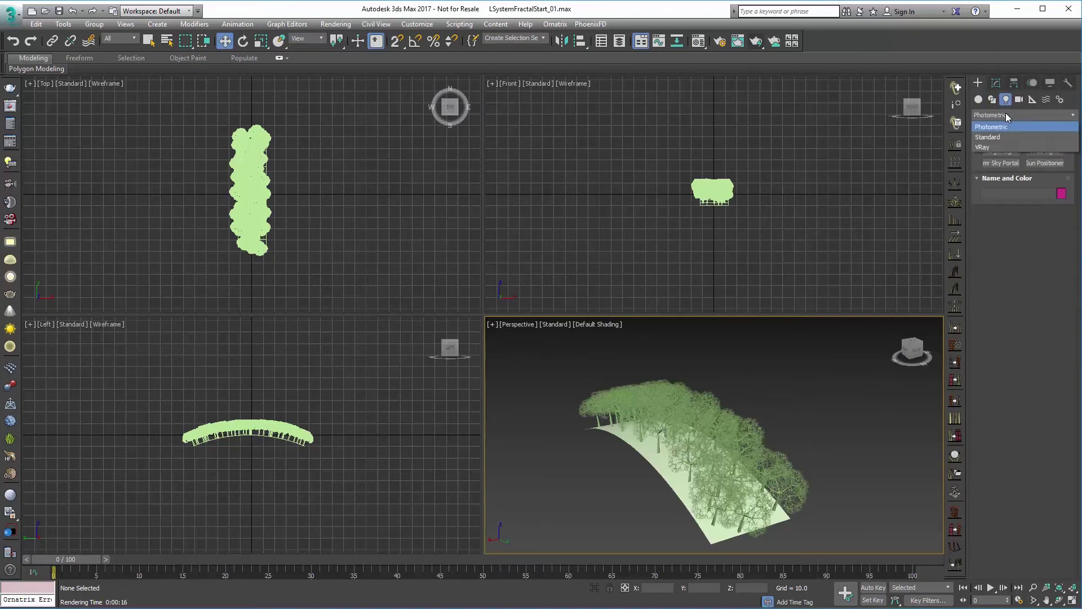
click(1006, 147)
click(1001, 150)
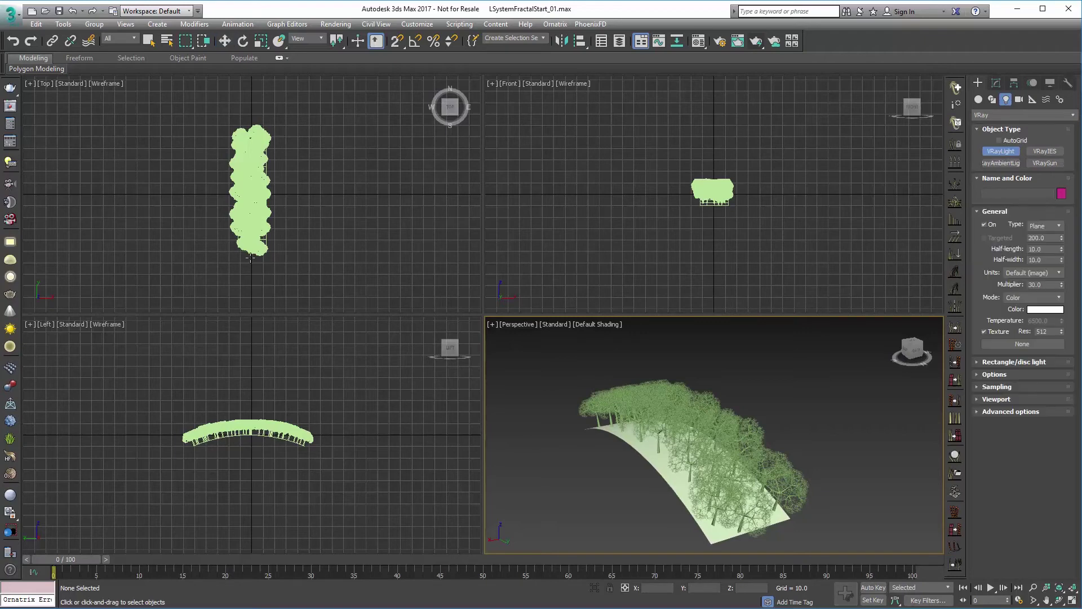
drag(288, 185, 214, 217)
right_click(504, 225)
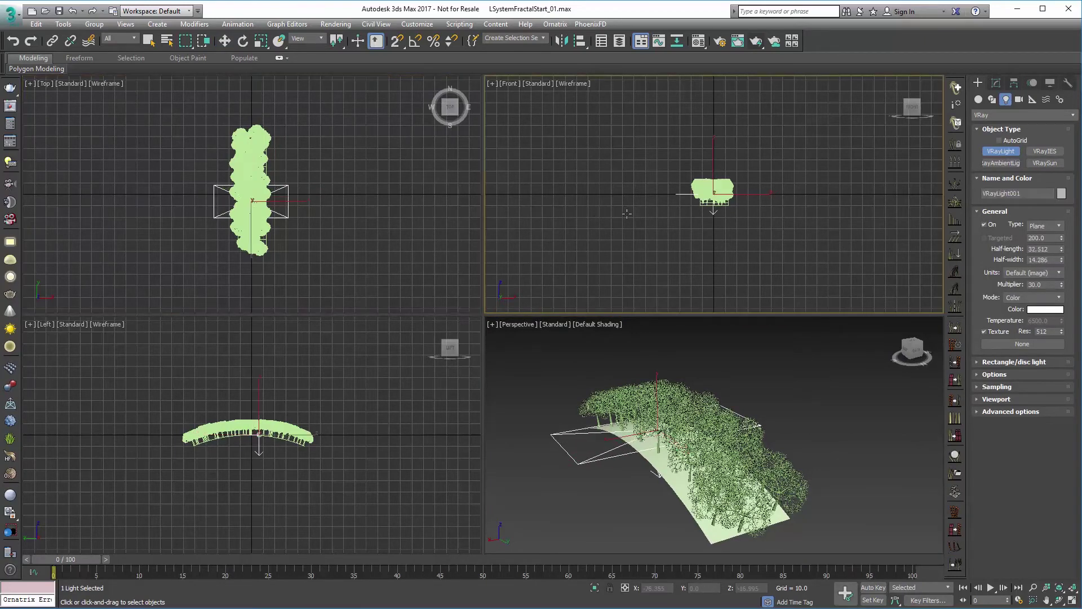
Raise the light above the forest and set its Multiplier to 20
key(w)
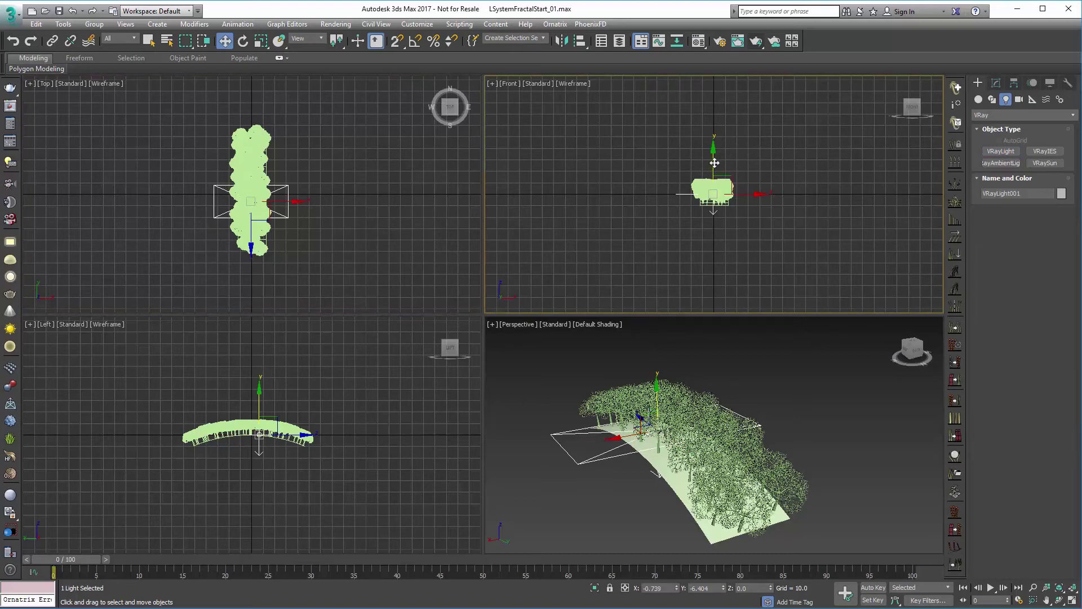
drag(711, 166, 721, 83)
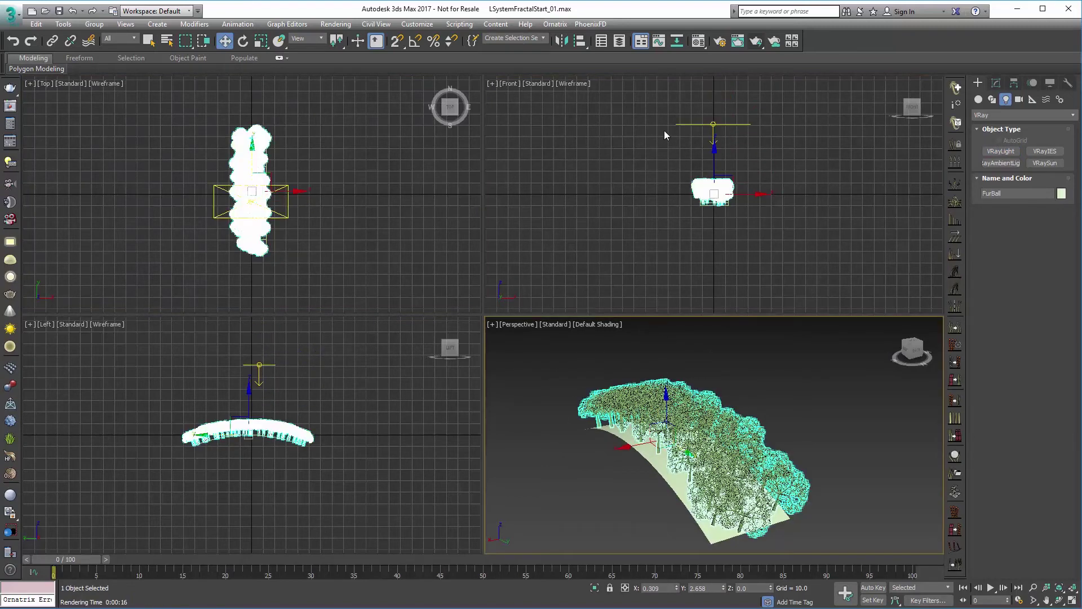
click(711, 124)
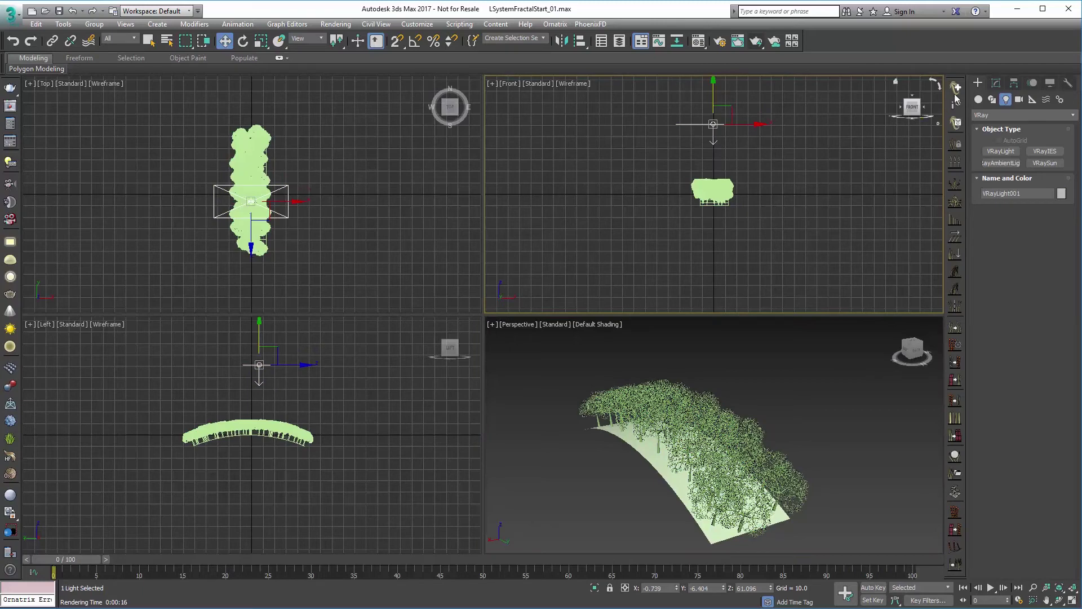
click(995, 82)
double_click(1031, 343)
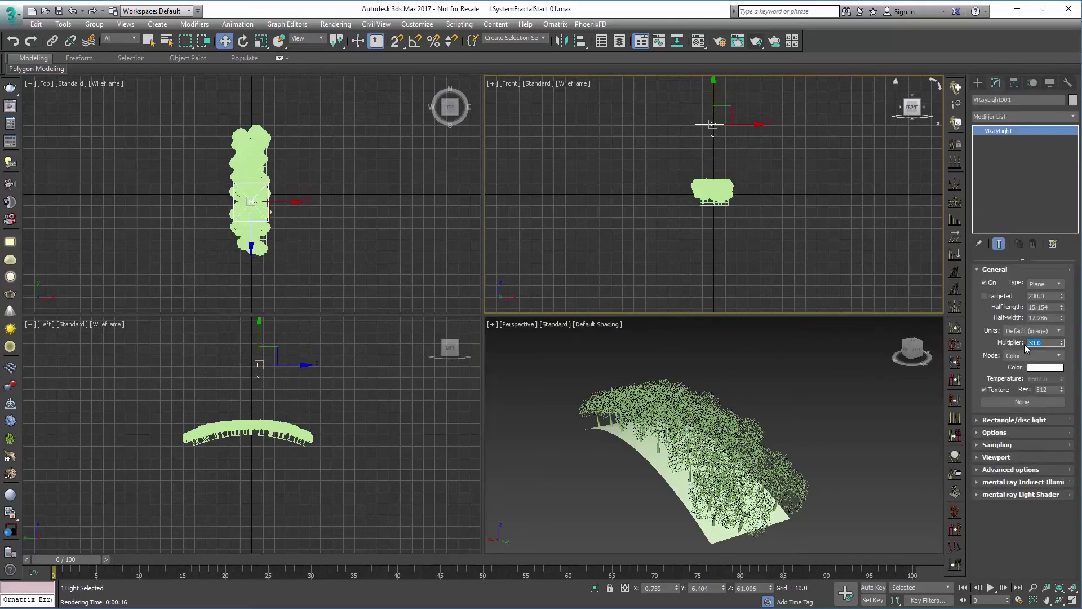
key(Return)
On FurBall's Ox Guides from Surface, set Root Count to 50 and guide Randomness to 30
click(785, 456)
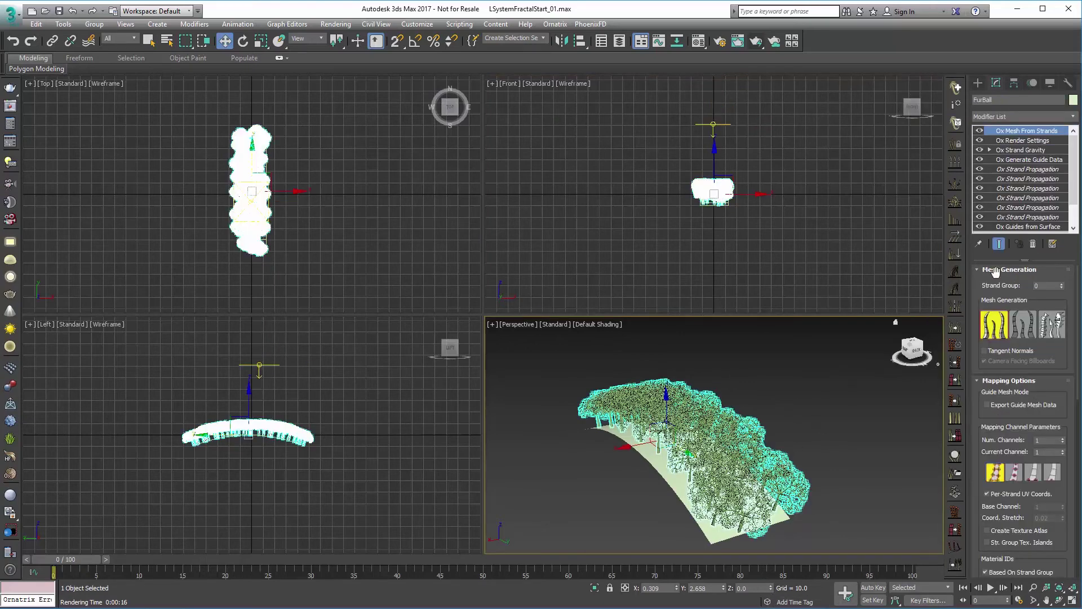
scroll(1040, 199, down, 2)
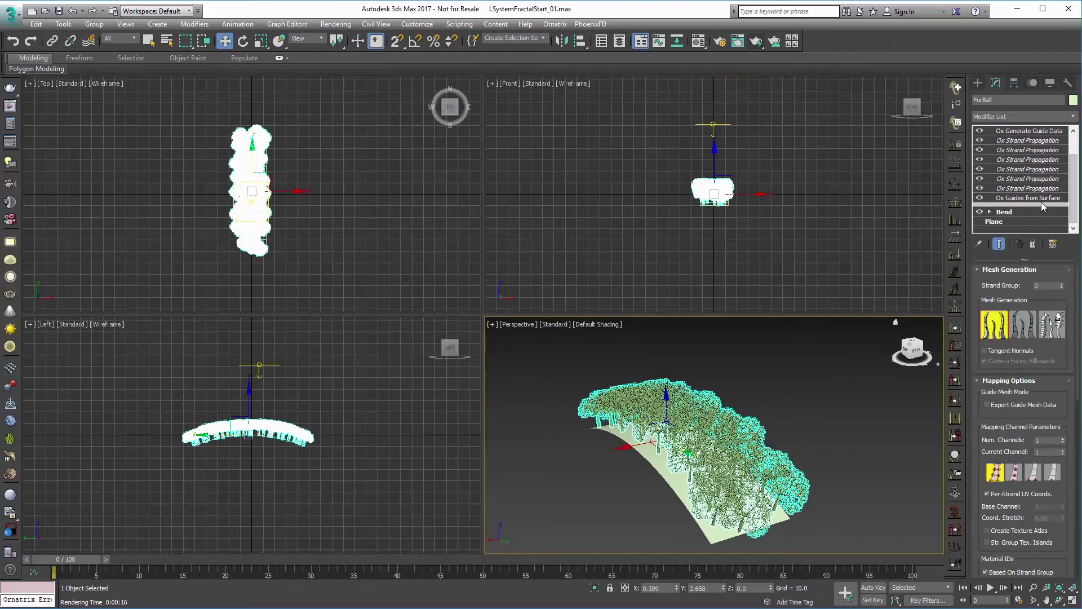
click(1040, 198)
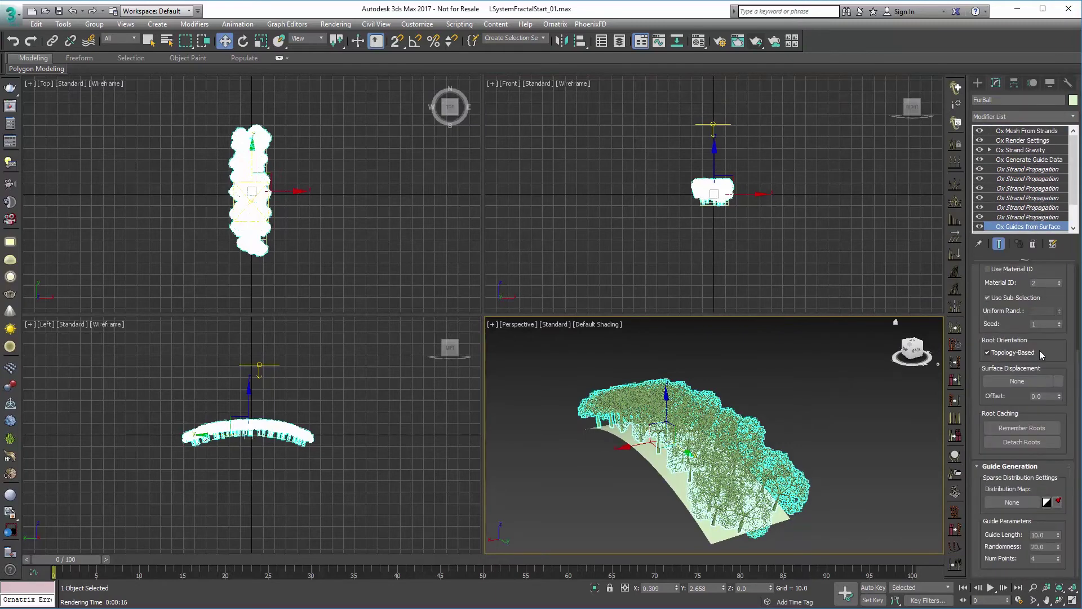
scroll(1051, 327, up, 5)
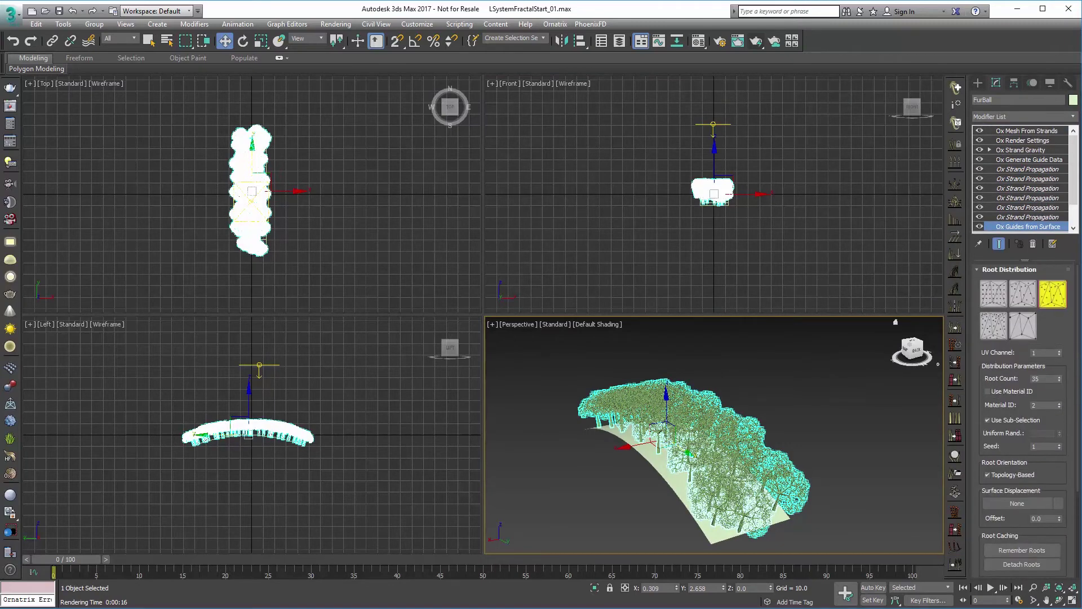
double_click(1042, 378)
drag(1015, 447, 1013, 445)
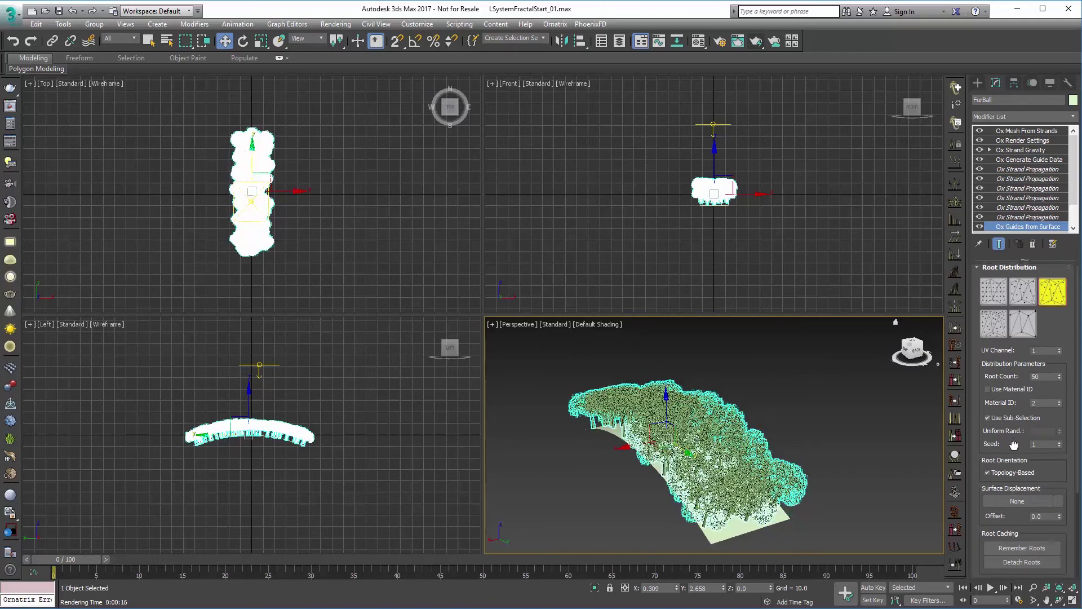
scroll(1013, 445, down, 5)
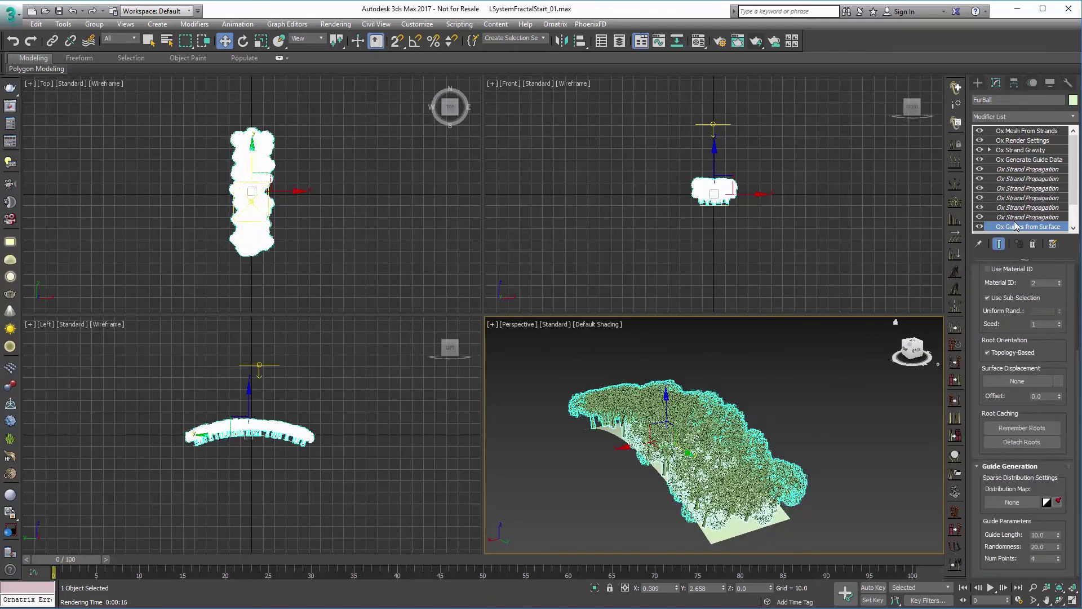
double_click(1040, 546)
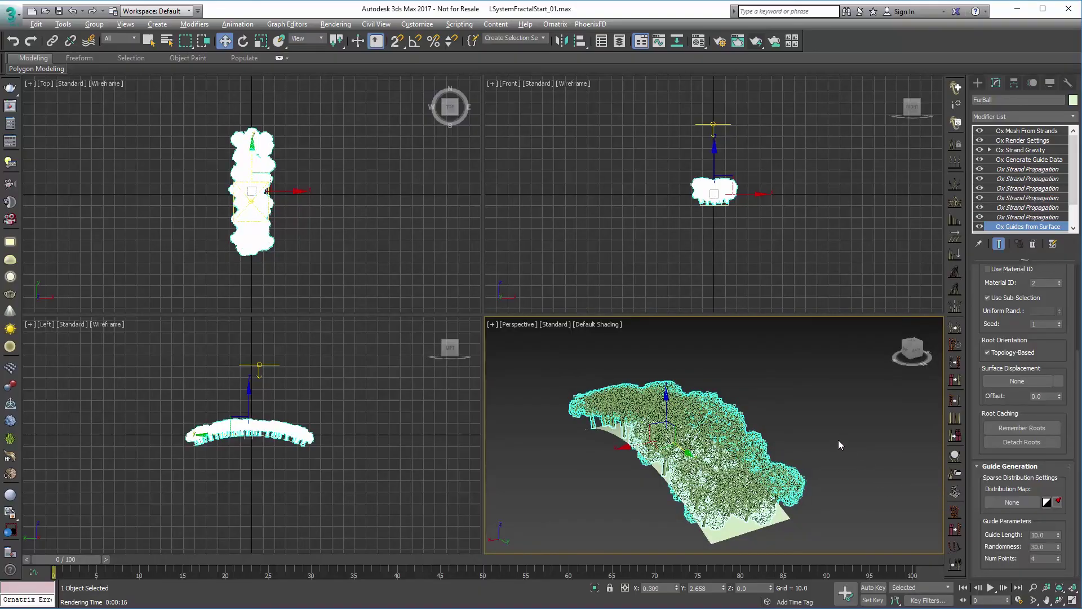
key(alt+w)
Orbit around the deselected forest and switch the Perspective view to High Quality shading
alt+middle_drag(749, 347, 786, 289)
click(791, 308)
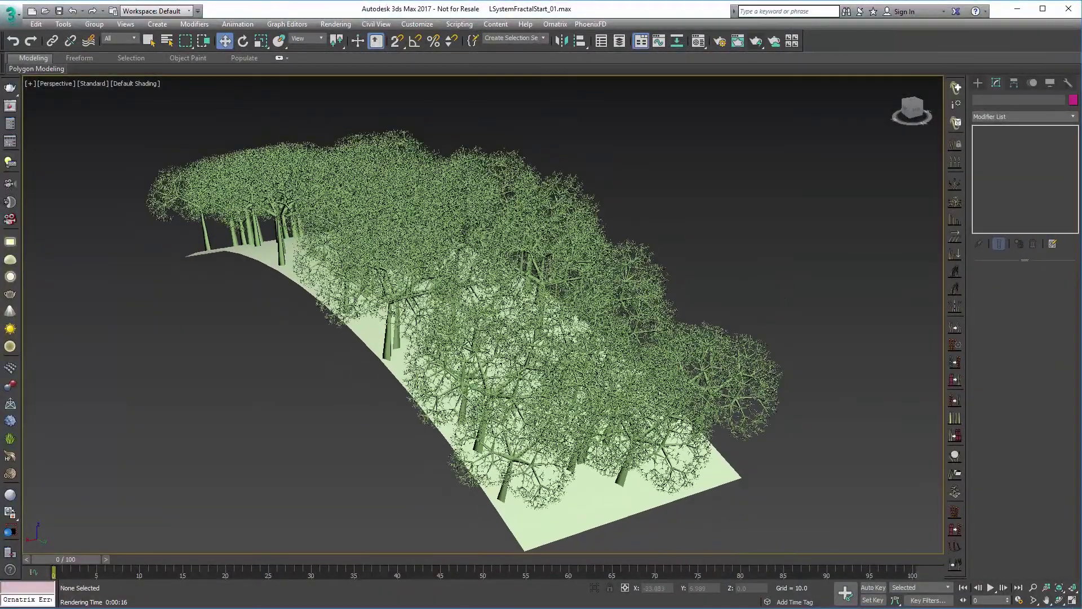
click(94, 84)
click(110, 90)
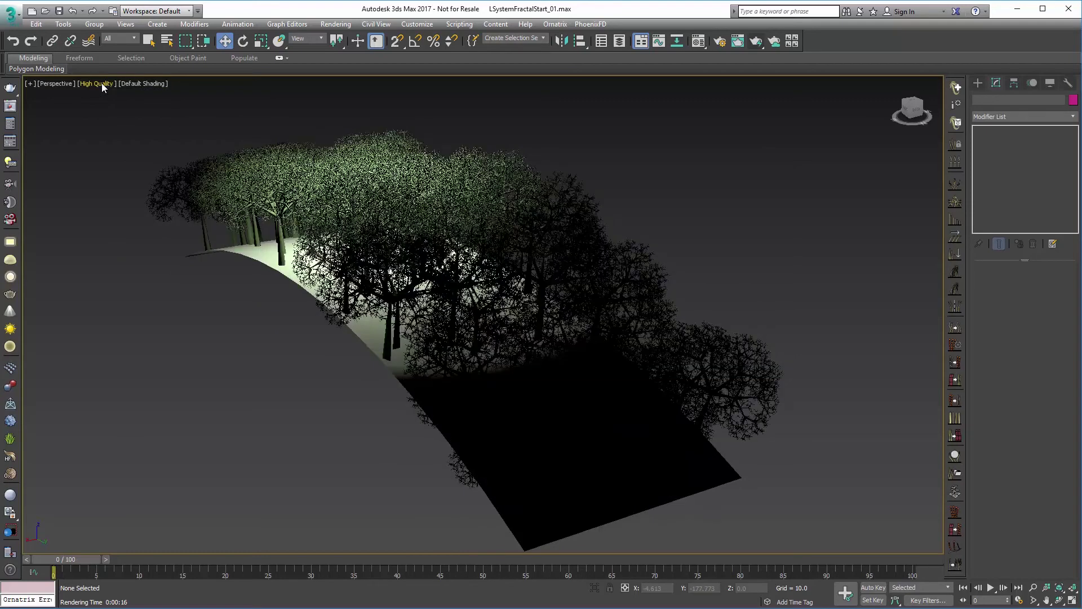
Light the Perspective view with the default lights so the trees cast shadows
click(101, 83)
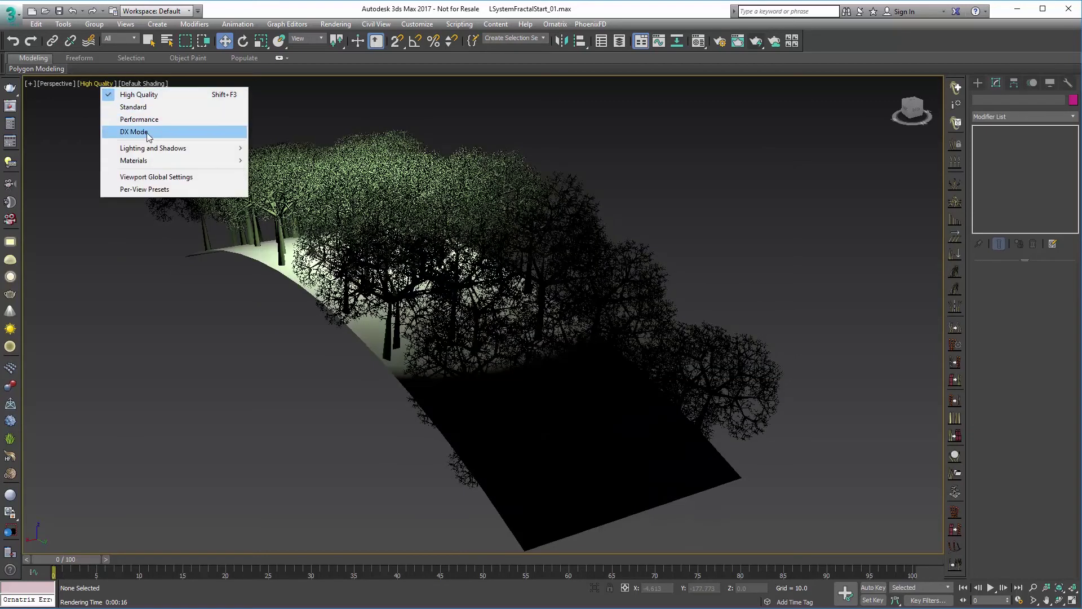
mouse_move(225, 148)
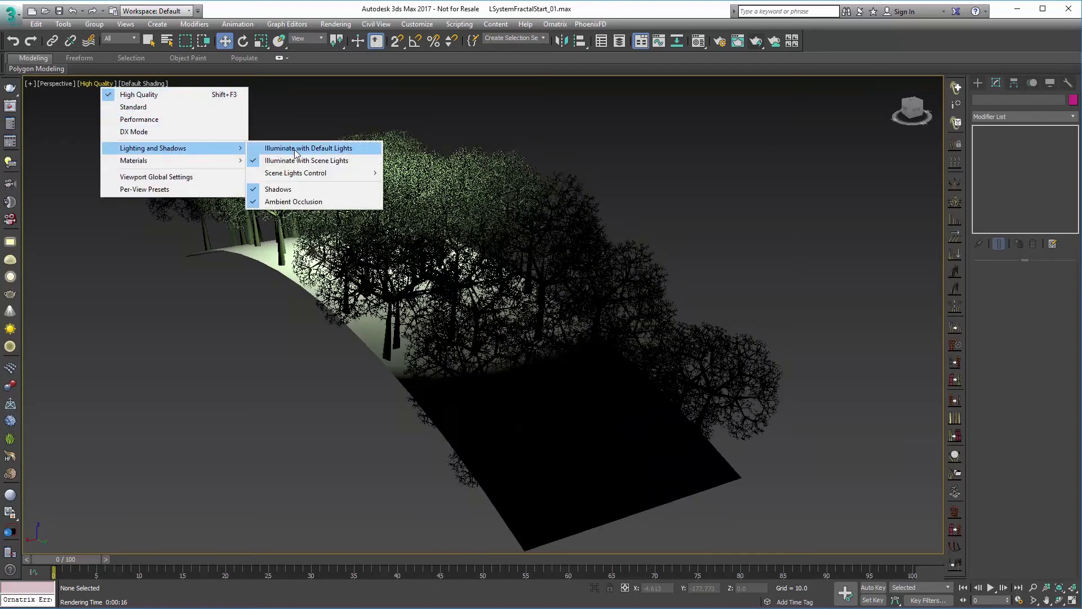
click(263, 148)
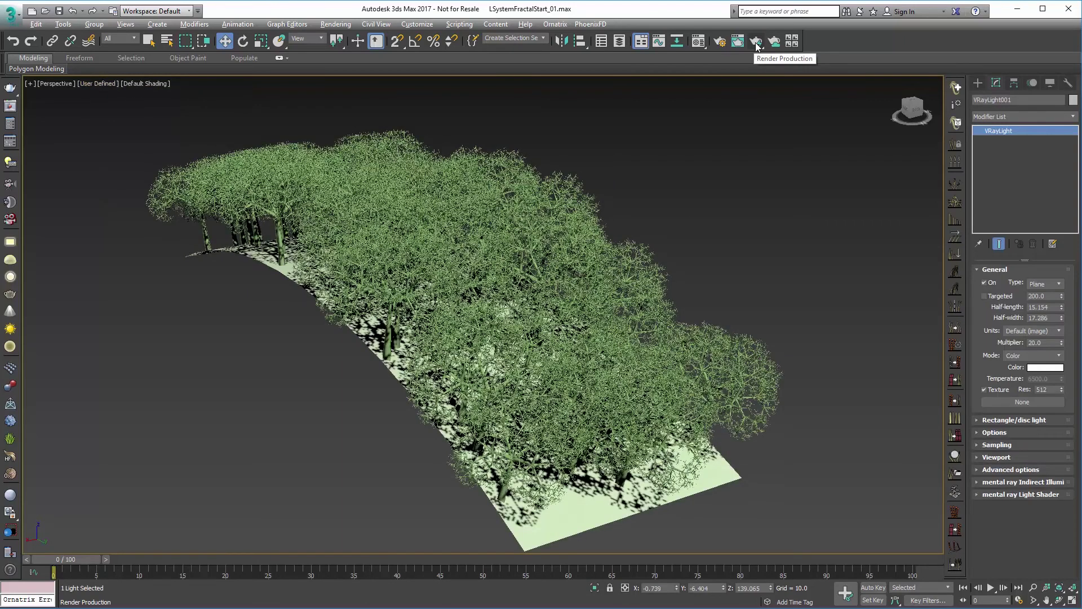
Start a V-Ray production render of the forest at 1280 x 720
click(756, 44)
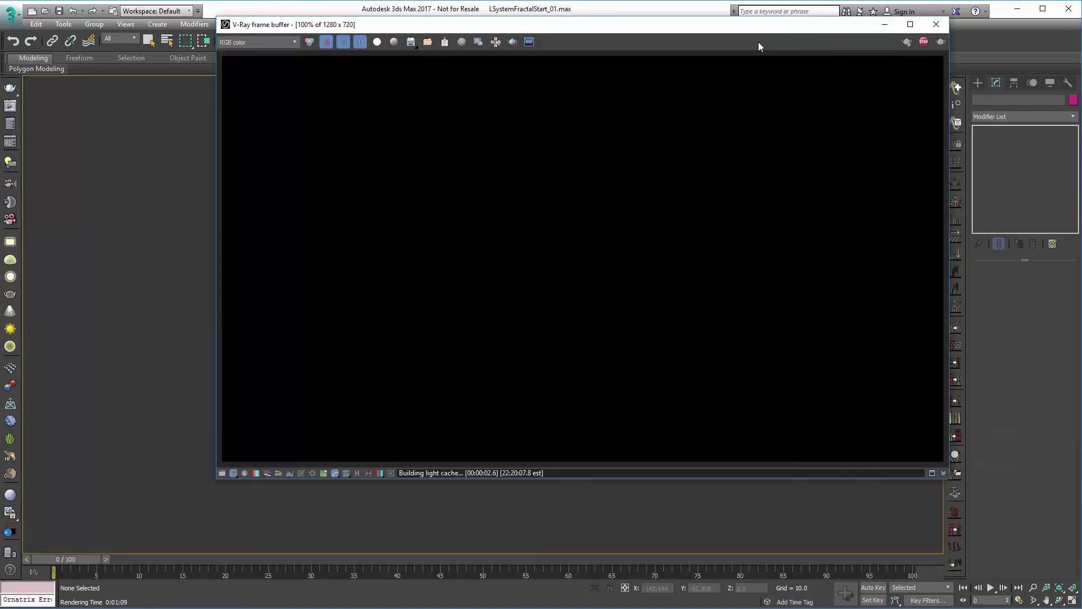